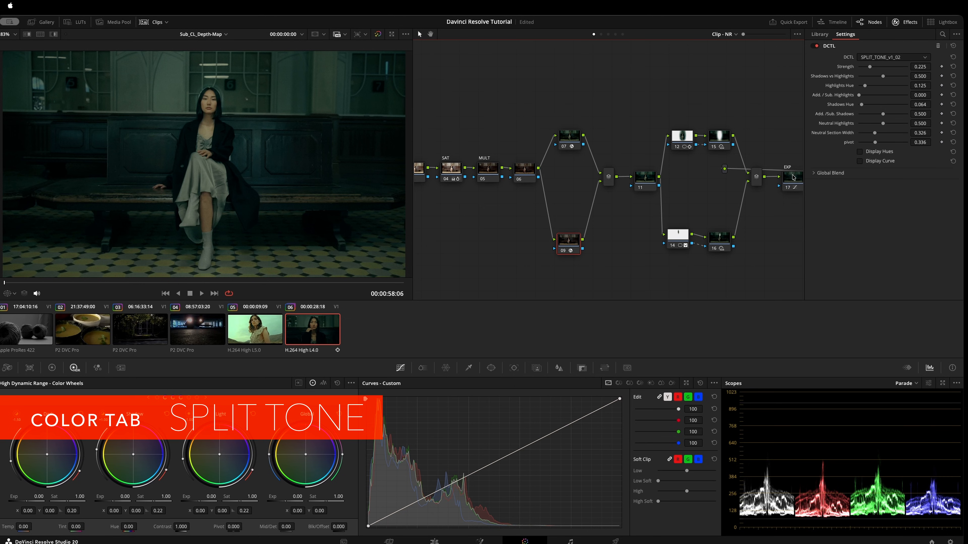
pyautogui.hscroll(3, 781, 189)
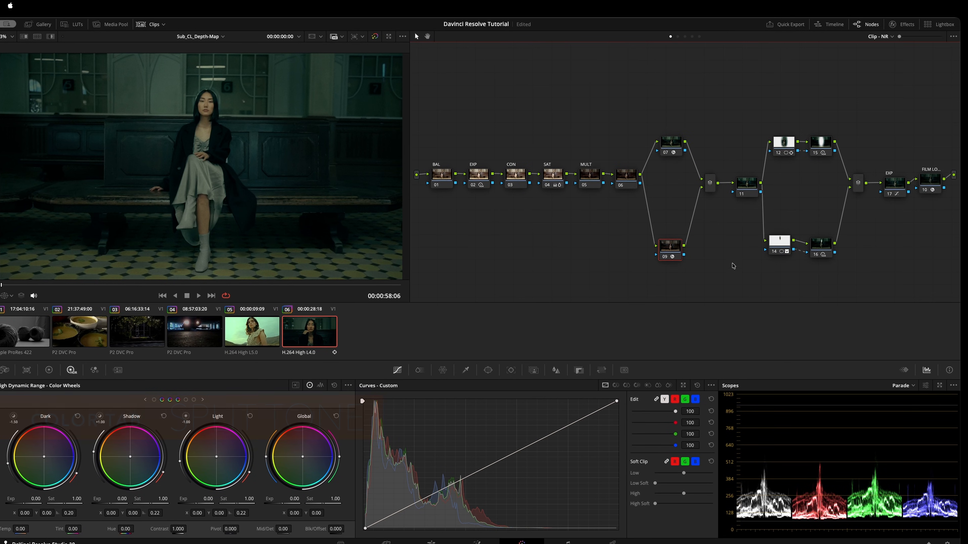
pyautogui.moveTo(929, 179); pyautogui.dragTo(928, 207)
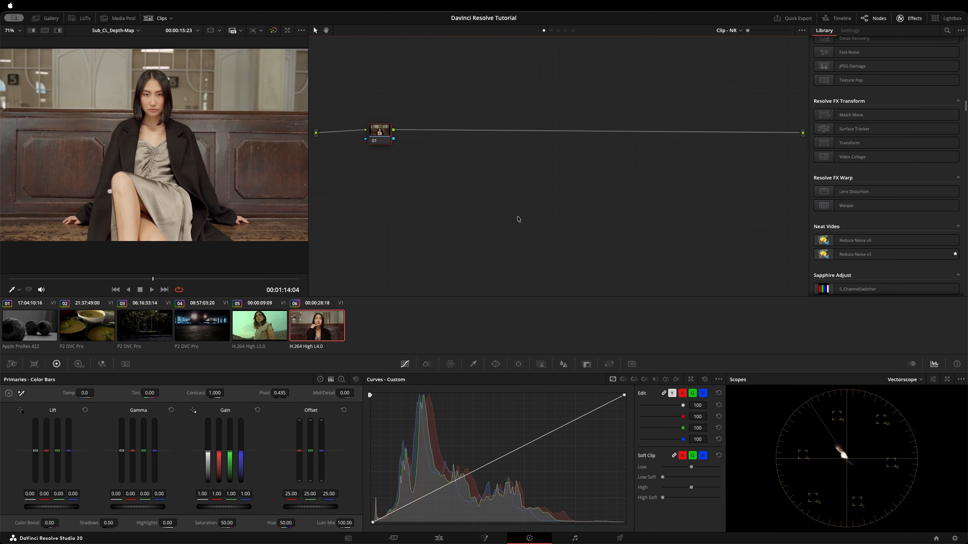
pyautogui.moveTo(393, 128)
pyautogui.mouseDown()
pyautogui.moveTo(505, 130)
pyautogui.moveTo(378, 139)
pyautogui.mouseUp()
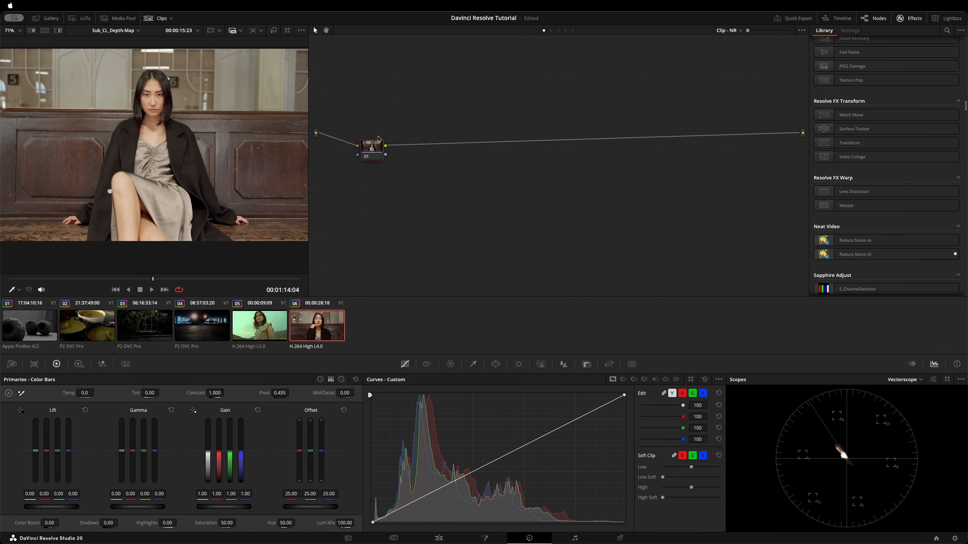
pyautogui.moveTo(385, 151); pyautogui.dragTo(398, 135)
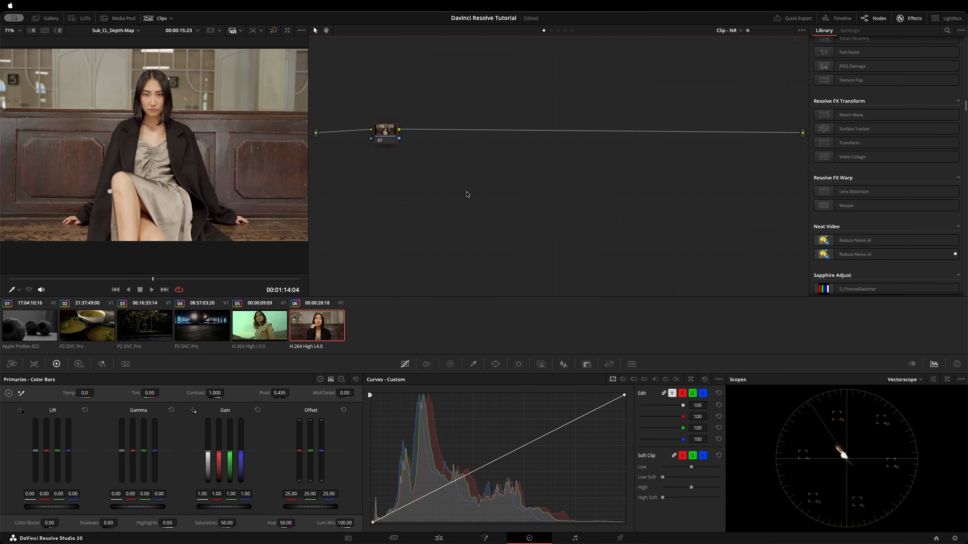
# Save the project and add three serial nodes after node 01
pyautogui.press('super+s')
pyautogui.moveTo(387, 130); pyautogui.dragTo(373, 128)
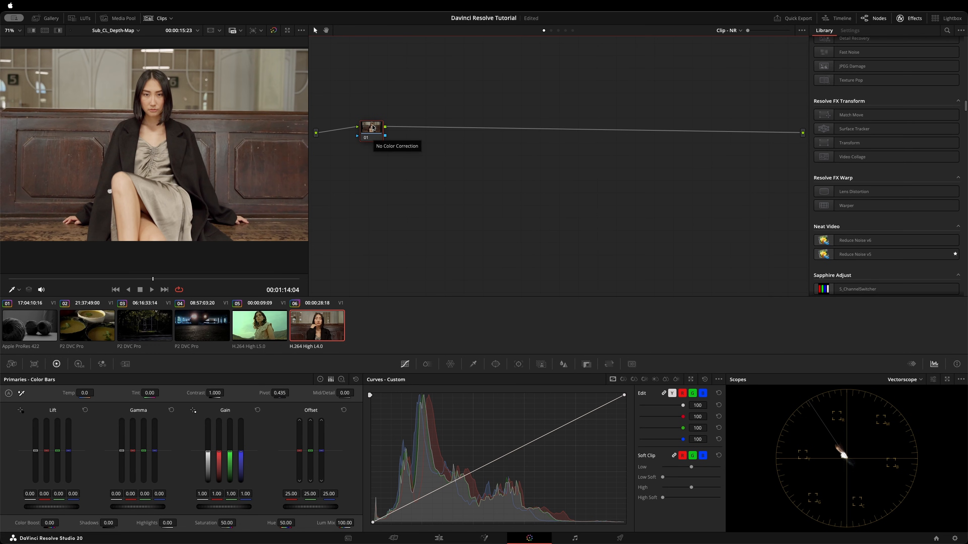
pyautogui.hotkey('alt', 's')
pyautogui.hotkey('alt', 's')
pyautogui.hotkey('alt', 's')
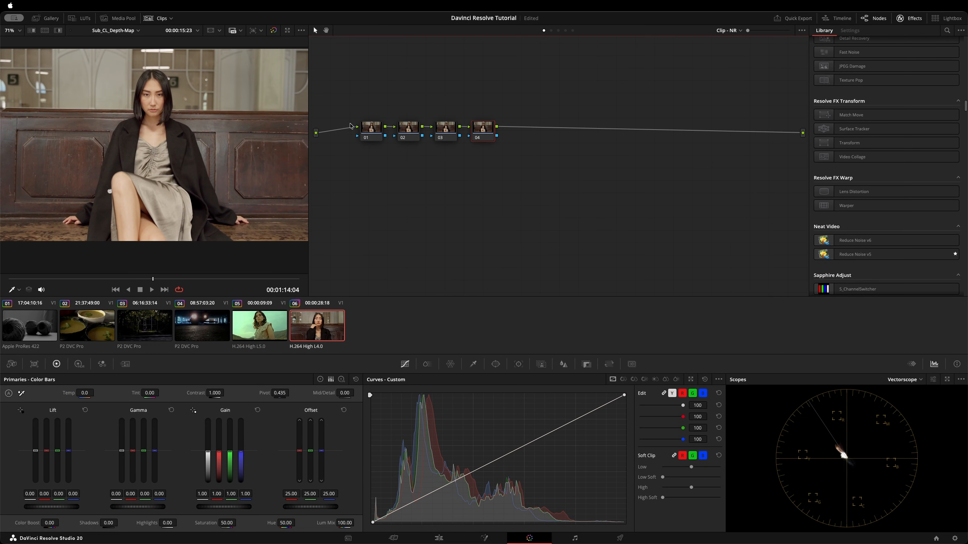
# Move the chain of four nodes together, a little farther from the graph's source
pyautogui.moveTo(350, 89); pyautogui.dragTo(477, 187)
pyautogui.moveTo(483, 129); pyautogui.dragTo(515, 140)
pyautogui.click(382, 147)
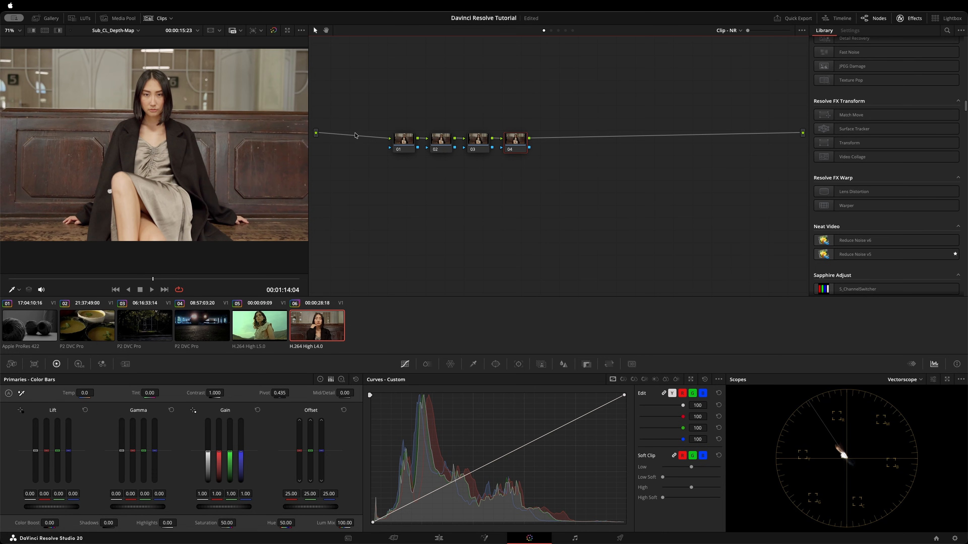
# Label nodes 01 to 04 as BAL, EXP, CON and SAT, in that order
pyautogui.moveTo(403, 143); pyautogui.dragTo(399, 143)
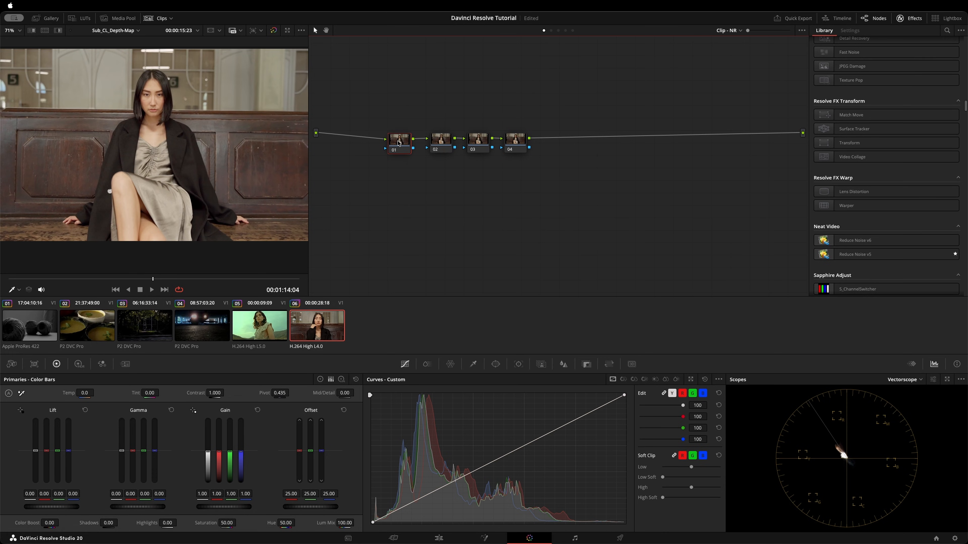
pyautogui.press('capslock')
pyautogui.write('BAL')
pyautogui.press('Return')
pyautogui.moveTo(444, 139); pyautogui.dragTo(443, 140)
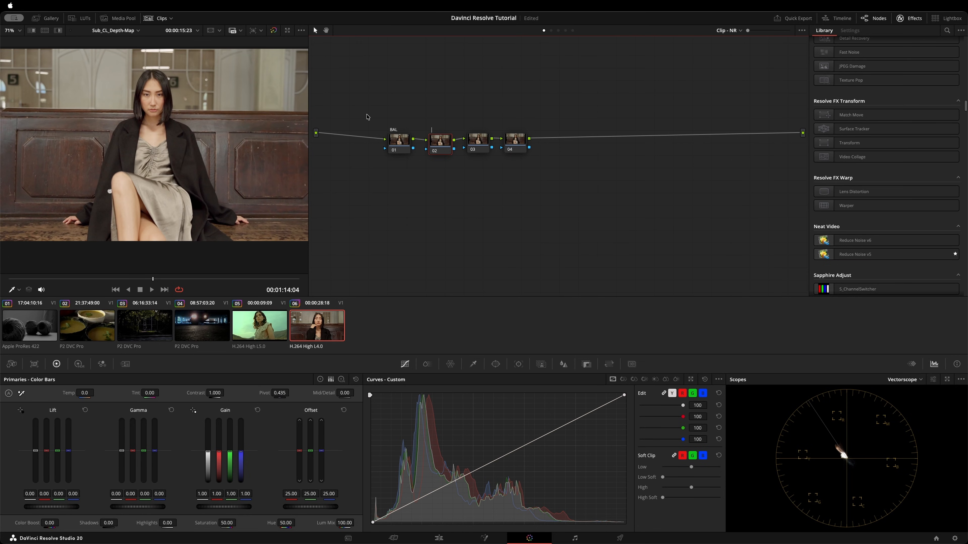
pyautogui.write('EXP')
pyautogui.click(480, 138)
pyautogui.write('CON')
pyautogui.doubleClick(509, 141)
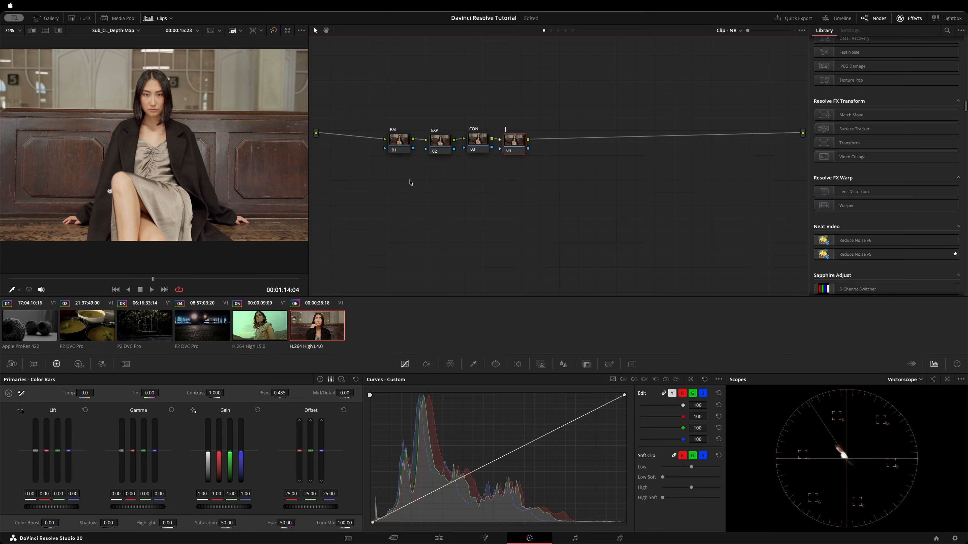
pyautogui.write('SAT')
pyautogui.press('Return')
# Space the BAL node farther from EXP and shift the labelled node chain slightly upward
pyautogui.click(399, 140)
pyautogui.moveTo(398, 137); pyautogui.dragTo(397, 138)
pyautogui.moveTo(363, 102); pyautogui.dragTo(512, 214)
pyautogui.moveTo(513, 143)
pyautogui.mouseDown()
pyautogui.moveTo(511, 134)
pyautogui.moveTo(512, 142)
pyautogui.mouseUp()
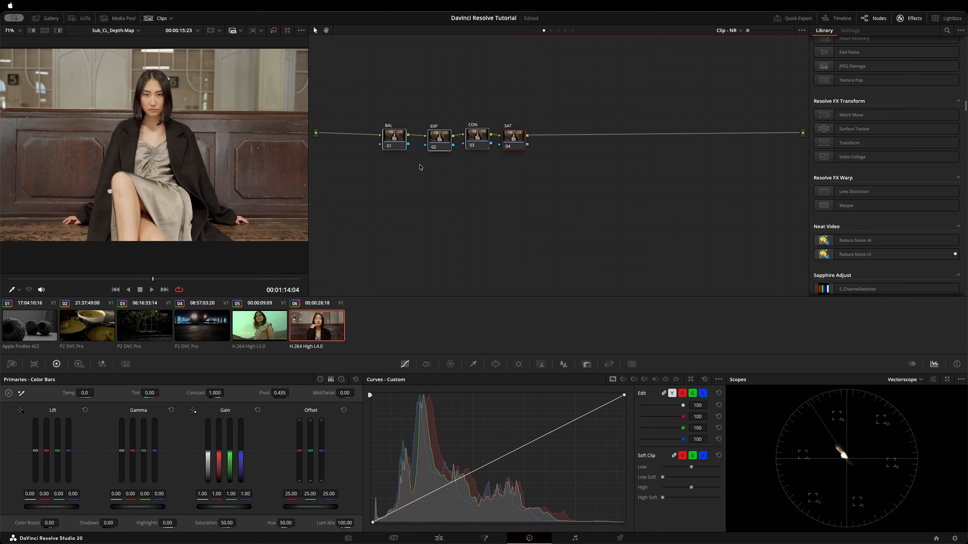
pyautogui.moveTo(368, 105); pyautogui.dragTo(565, 199)
pyautogui.click(456, 214)
pyautogui.moveTo(362, 71); pyautogui.dragTo(576, 210)
# Show the primaries as color wheels and shift the SAT node's Offset to 24.11, 24.22 and 24.82
pyautogui.click(320, 380)
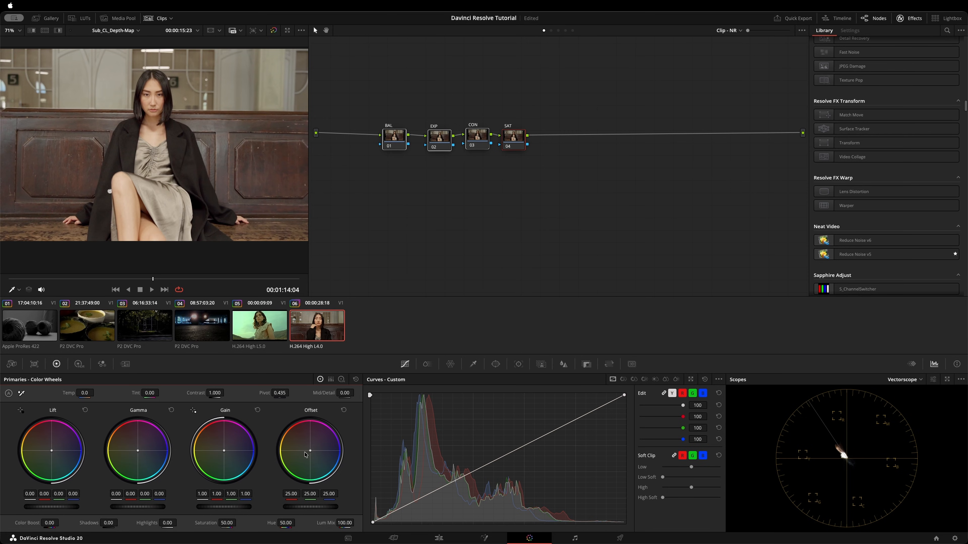
pyautogui.moveTo(311, 451); pyautogui.dragTo(311, 451)
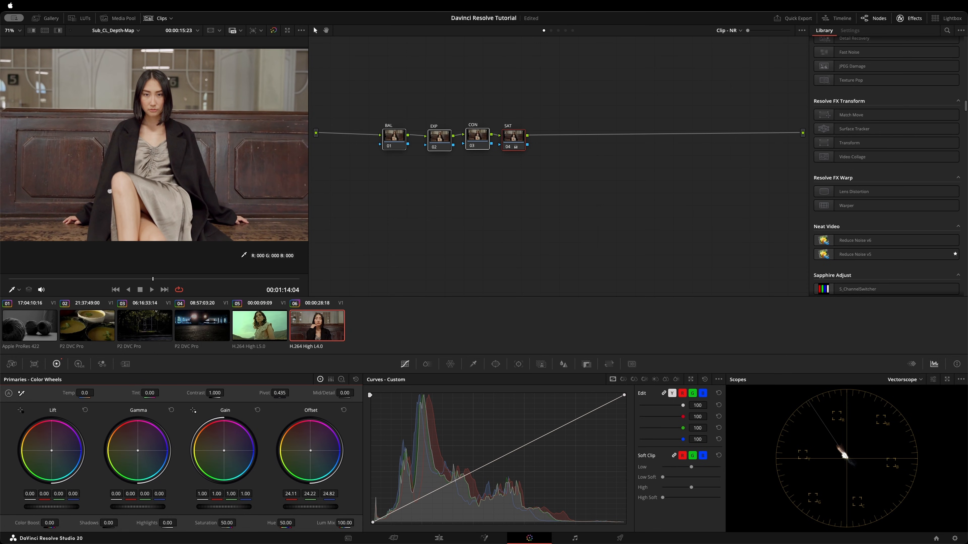
pyautogui.click(395, 145)
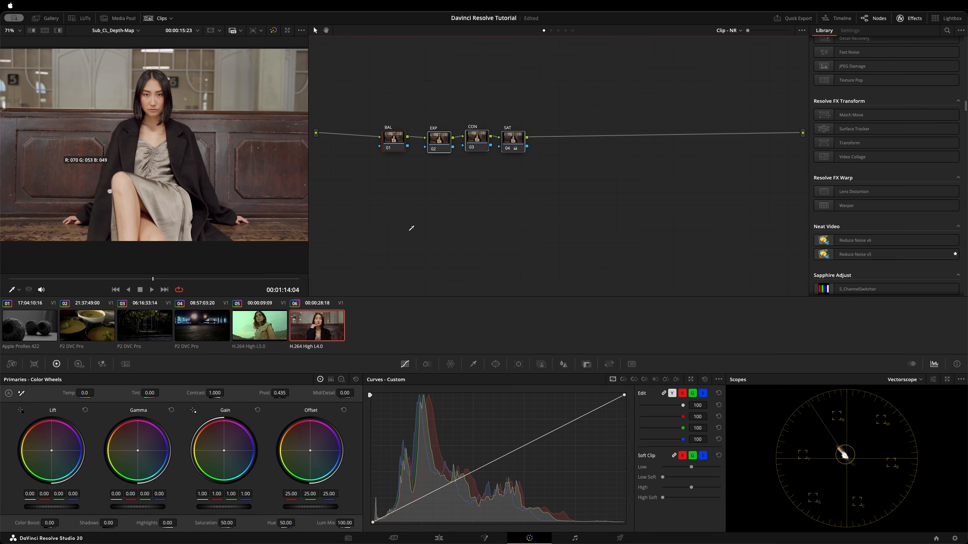
# Make EXP the active node and switch the scopes from Vectorscope to Parade
pyautogui.click(438, 138)
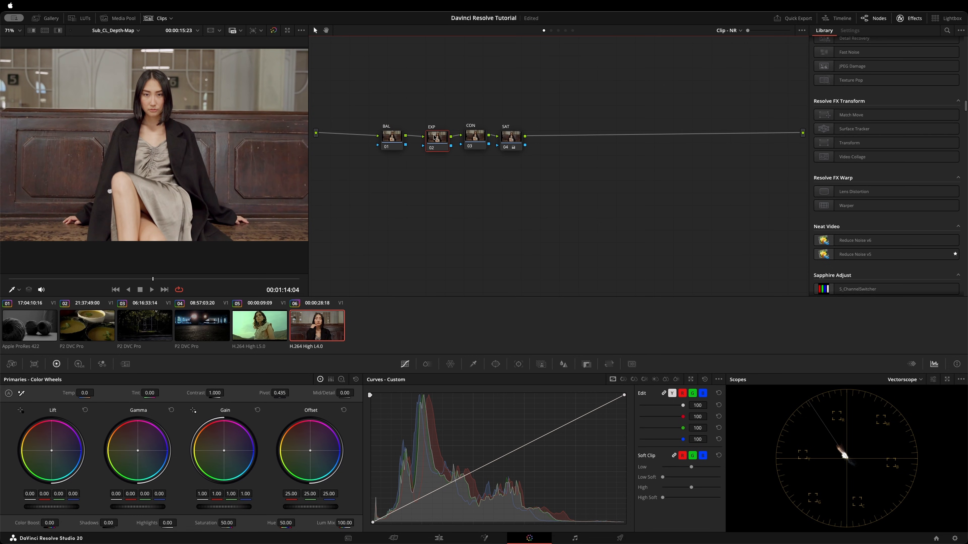
pyautogui.moveTo(434, 137); pyautogui.dragTo(432, 136)
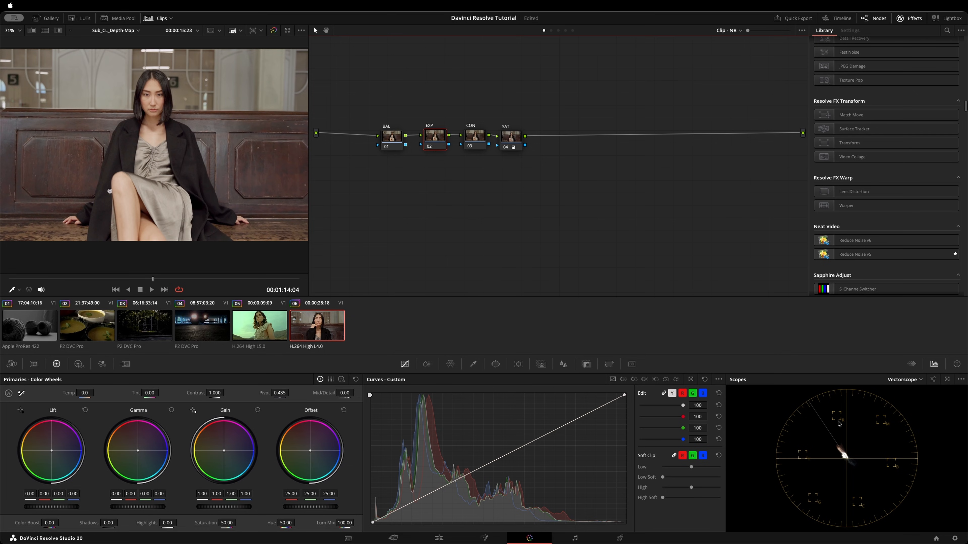
pyautogui.click(914, 380)
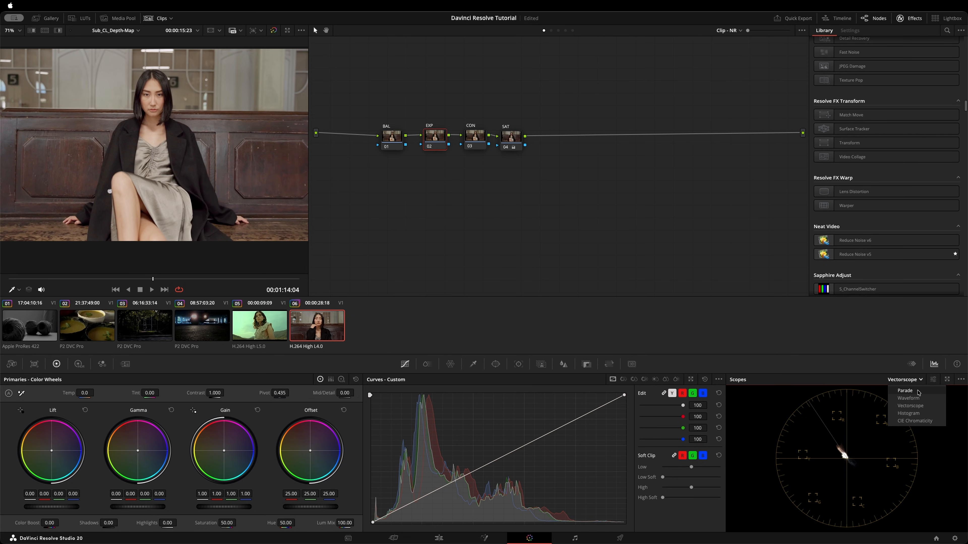
pyautogui.click(918, 391)
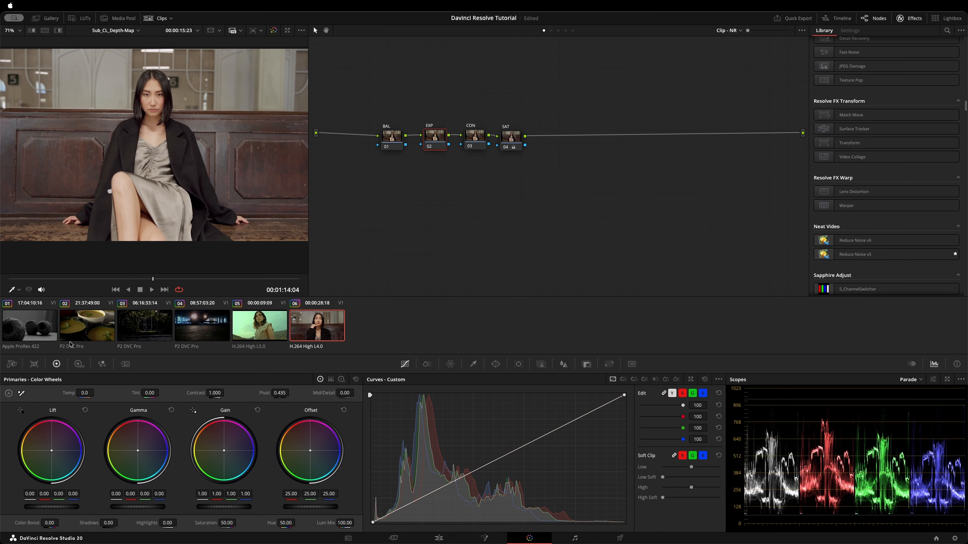
# Lower the EXP node's Global exposure to -0.88 with the High Dynamic Range wheels
pyautogui.click(79, 364)
pyautogui.moveTo(300, 493); pyautogui.dragTo(299, 493)
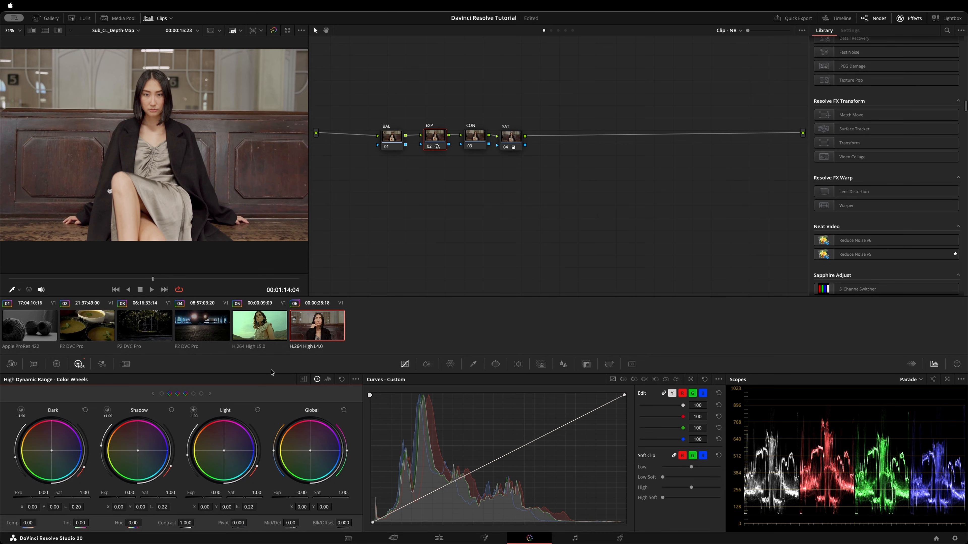
pyautogui.moveTo(301, 492); pyautogui.dragTo(272, 493)
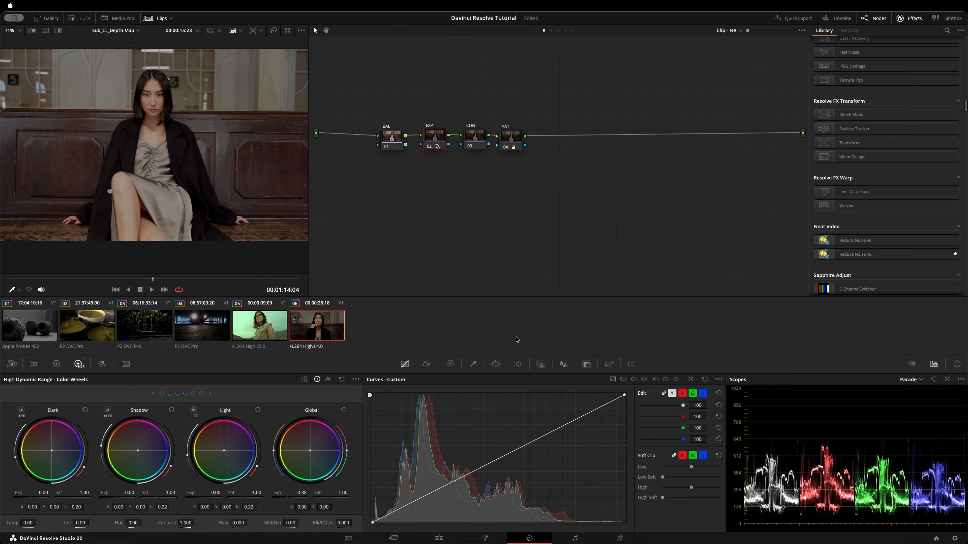
# Raise the SAT node's overall saturation to 1.20 with ColorSlice
pyautogui.moveTo(510, 136); pyautogui.dragTo(513, 136)
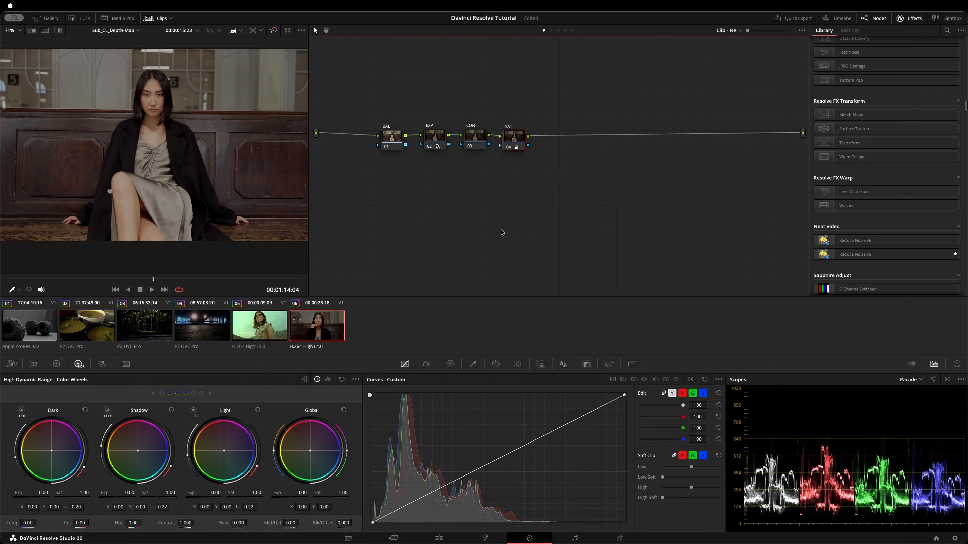
pyautogui.moveTo(474, 132); pyautogui.dragTo(473, 134)
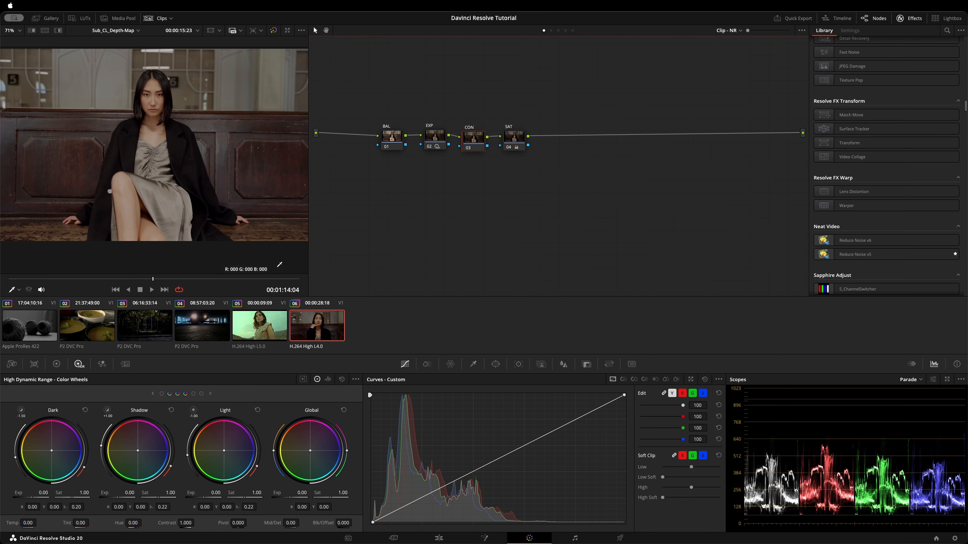
pyautogui.click(510, 141)
pyautogui.click(450, 364)
pyautogui.click(427, 365)
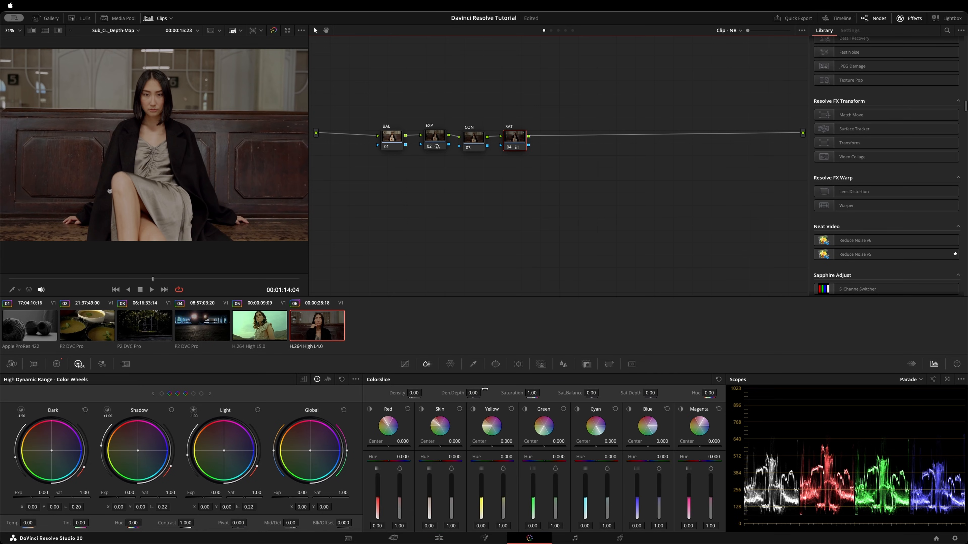
pyautogui.moveTo(533, 394); pyautogui.dragTo(535, 393)
pyautogui.moveTo(531, 393); pyautogui.dragTo(540, 392)
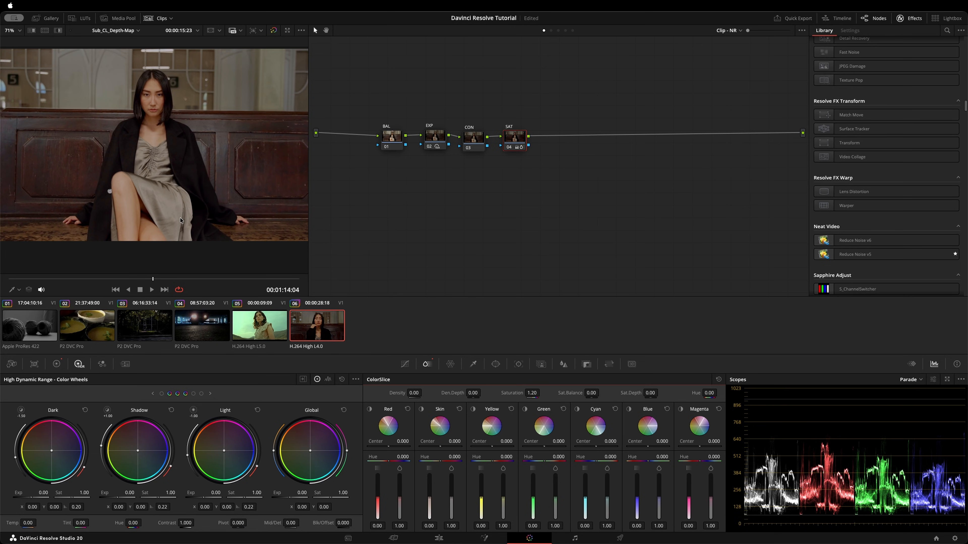
# Add a serial node after SAT and label it MULT
pyautogui.moveTo(515, 143); pyautogui.dragTo(552, 141)
pyautogui.hotkey('alt', 's')
pyautogui.write('M')
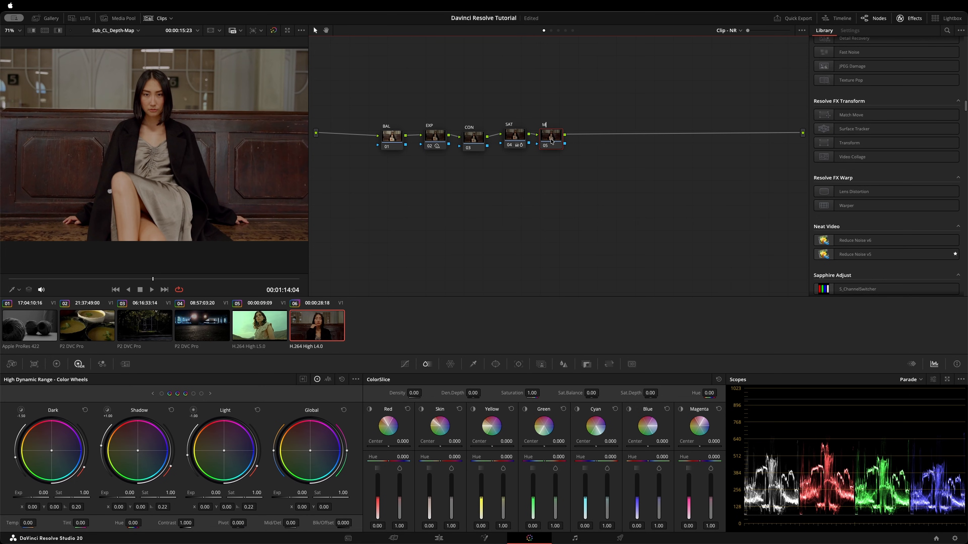
pyautogui.write('ULT')
# Set the MULT node's composite mode to Multiply
pyautogui.rightClick(550, 141)
pyautogui.moveTo(591, 268)
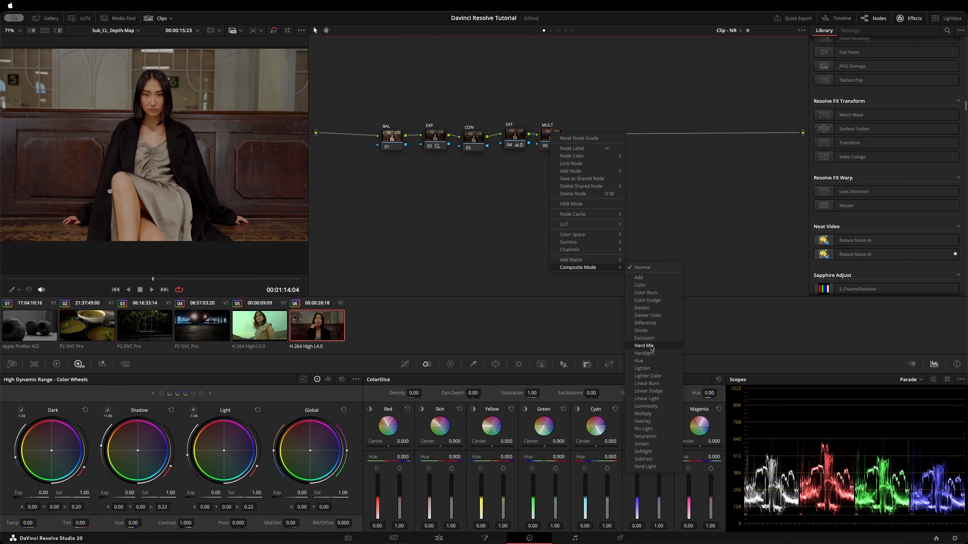
pyautogui.click(648, 414)
# Tidy the node row by spacing MULT out from SAT and aligning the EXP and CON nodes
pyautogui.moveTo(544, 128); pyautogui.dragTo(569, 129)
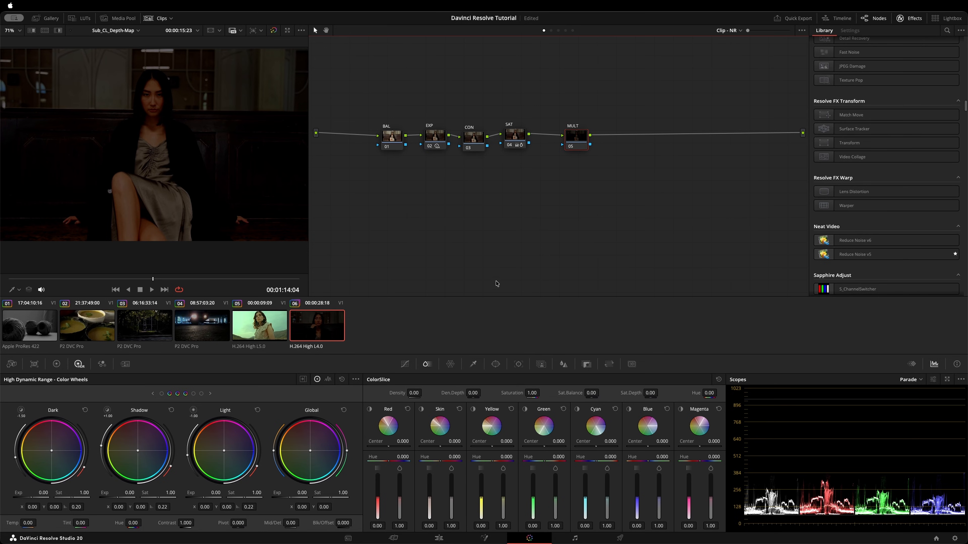
pyautogui.moveTo(583, 137); pyautogui.dragTo(577, 136)
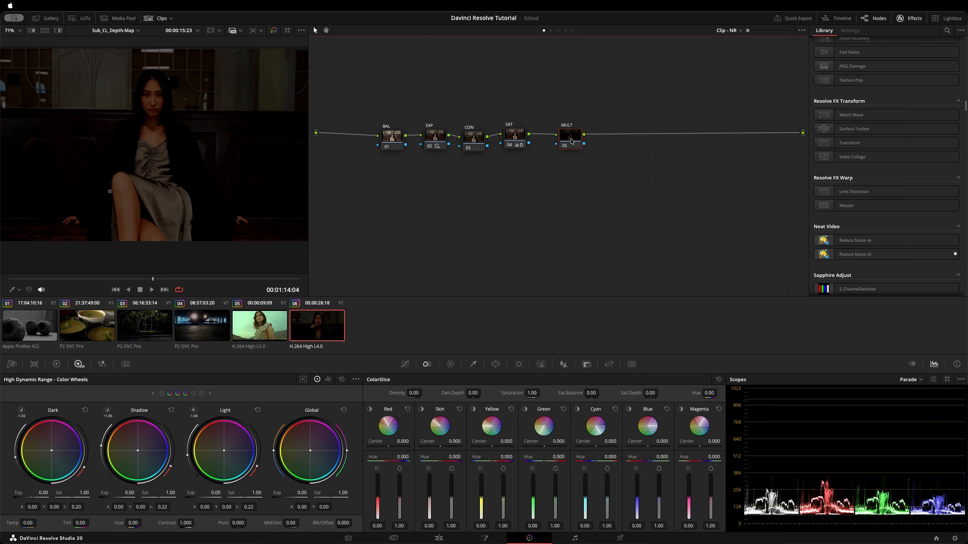
pyautogui.moveTo(569, 141); pyautogui.dragTo(563, 141)
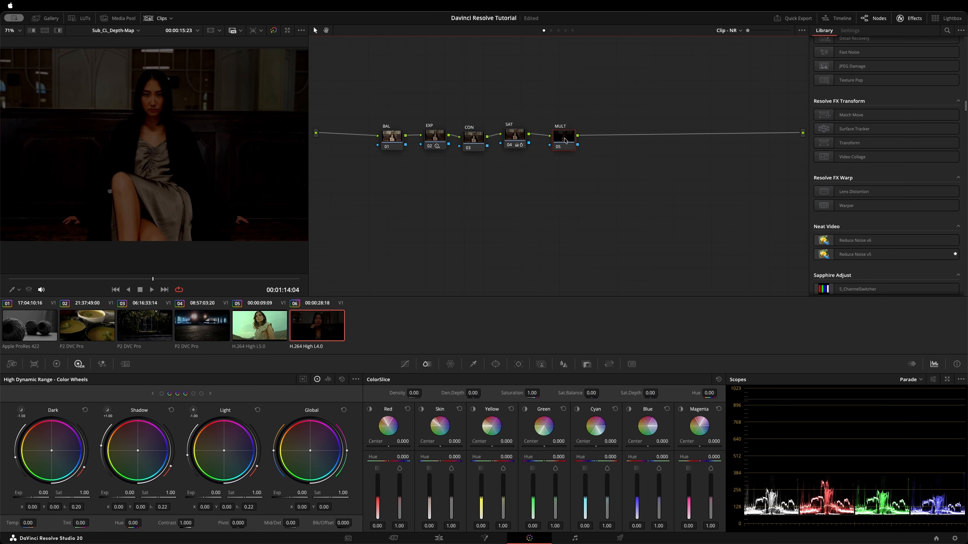
pyautogui.moveTo(565, 141); pyautogui.dragTo(561, 141)
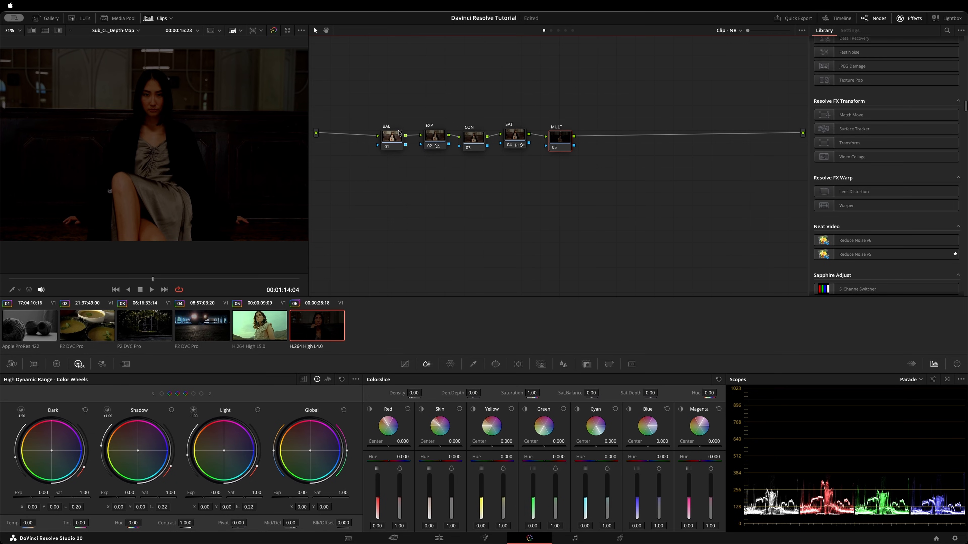
pyautogui.moveTo(435, 144); pyautogui.dragTo(436, 132)
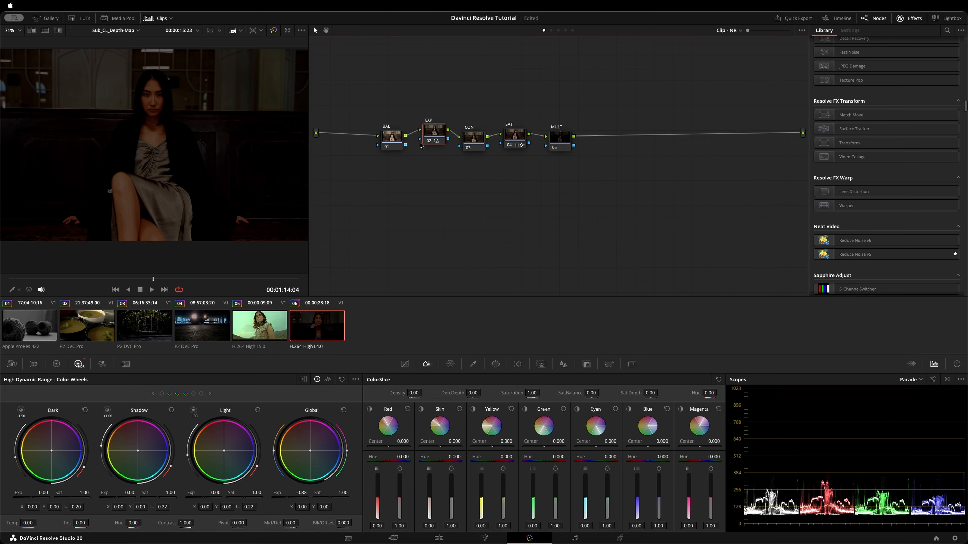
pyautogui.moveTo(434, 132); pyautogui.dragTo(475, 134)
pyautogui.click(475, 138)
# Set the MULT node's Key Output gain to 0.427 and disable the node to compare the image without it
pyautogui.click(561, 138)
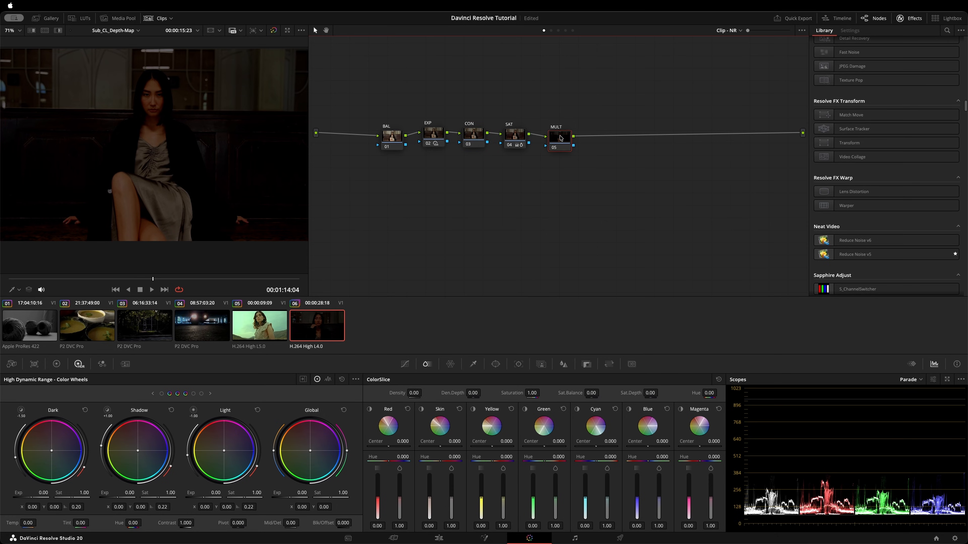
pyautogui.moveTo(561, 138); pyautogui.dragTo(562, 139)
pyautogui.click(587, 364)
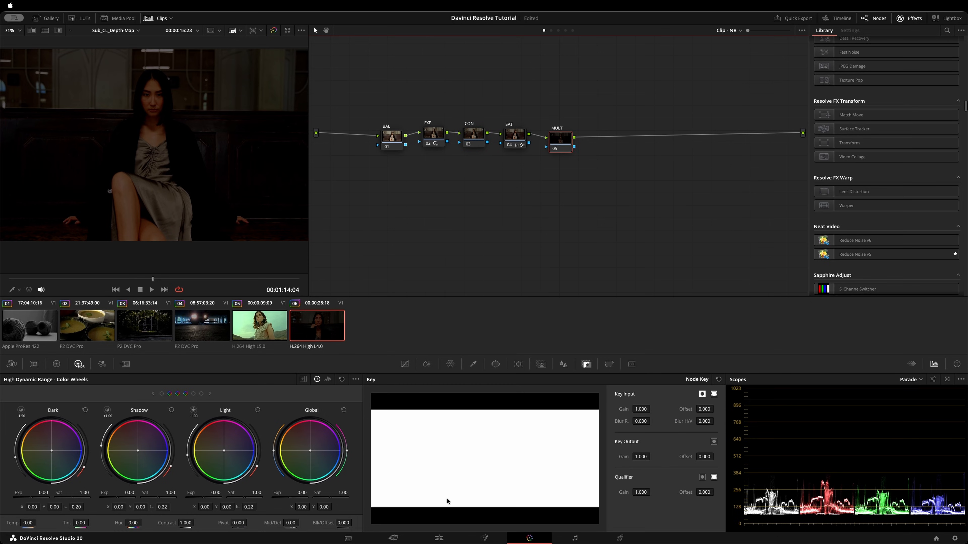
pyautogui.moveTo(641, 455)
pyautogui.mouseDown()
pyautogui.moveTo(616, 455)
pyautogui.moveTo(651, 456)
pyautogui.mouseUp()
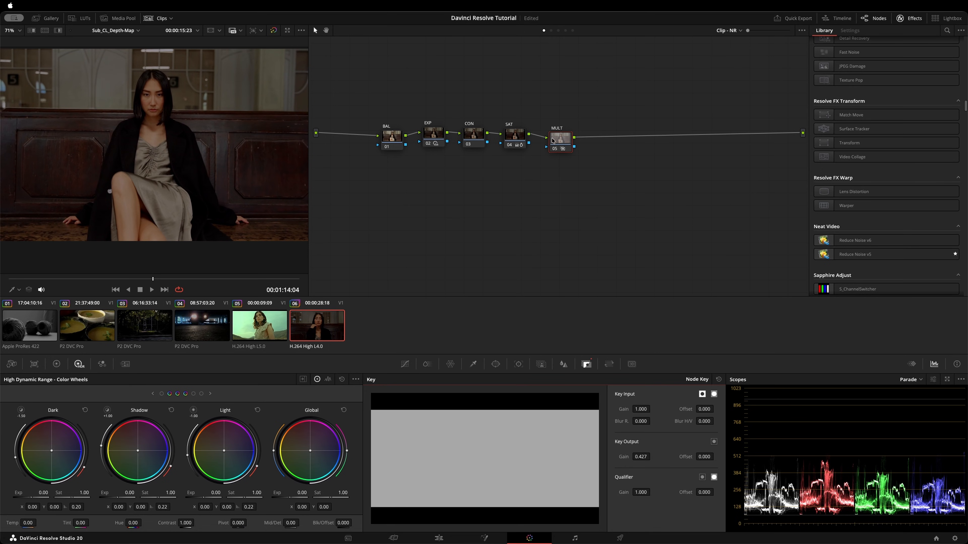
pyautogui.moveTo(557, 143); pyautogui.dragTo(555, 143)
pyautogui.hotkey('ctrl', 'd')
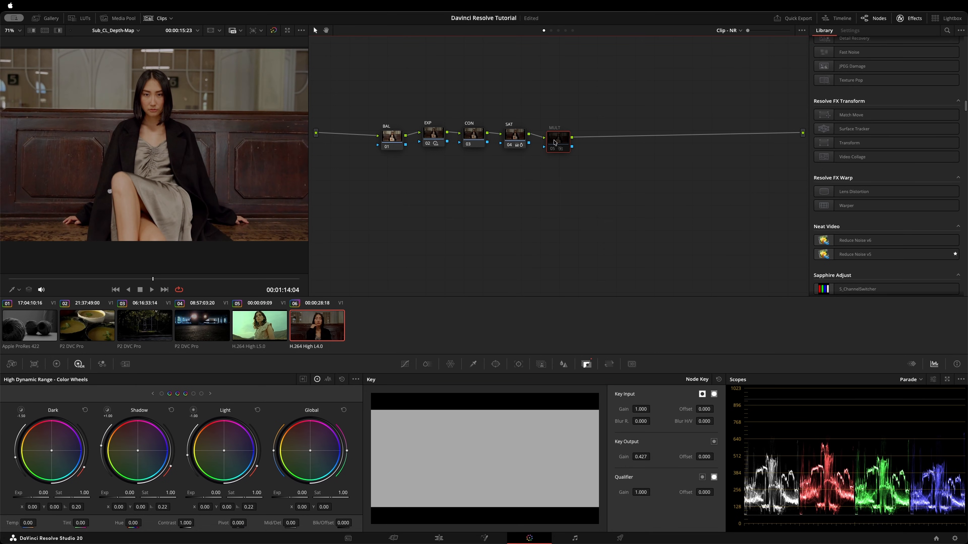
# Toggle the MULT node on and off repeatedly to compare the image with and without the multiply effect
pyautogui.hotkey('ctrl', 'd')
pyautogui.hotkey('ctrl', 'd')
pyautogui.hotkey('ctrl', 'd')
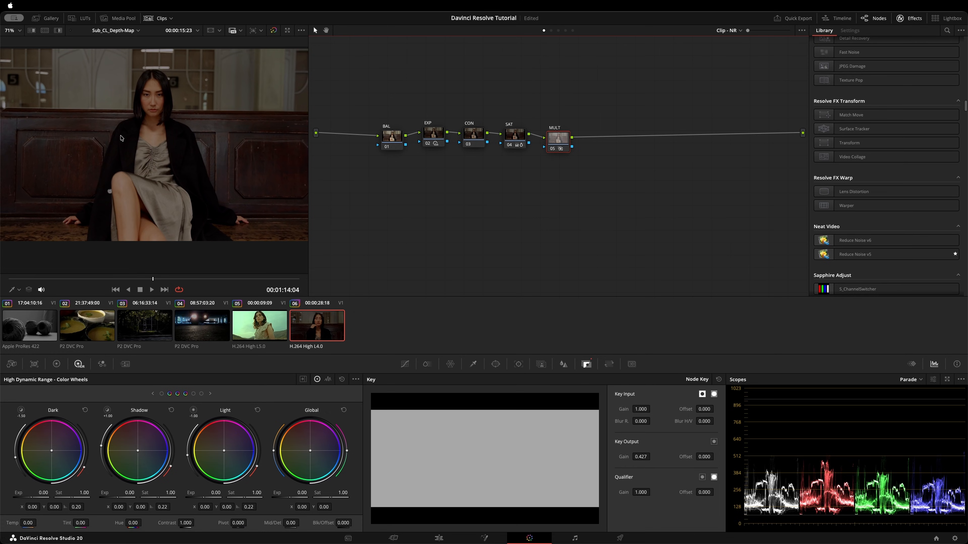
pyautogui.hotkey('ctrl', 'd')
pyautogui.hotkey('ctrl', 'd')
pyautogui.hotkey('ctrl', 'd')
pyautogui.hotkey('ctrl', 'd')
pyautogui.hotkey('ctrl', 'd')
pyautogui.hotkey('ctrl', 'd')
# Reset the MULT node's Key Output gain to 1.000 and line the node up with SAT
pyautogui.doubleClick(620, 457)
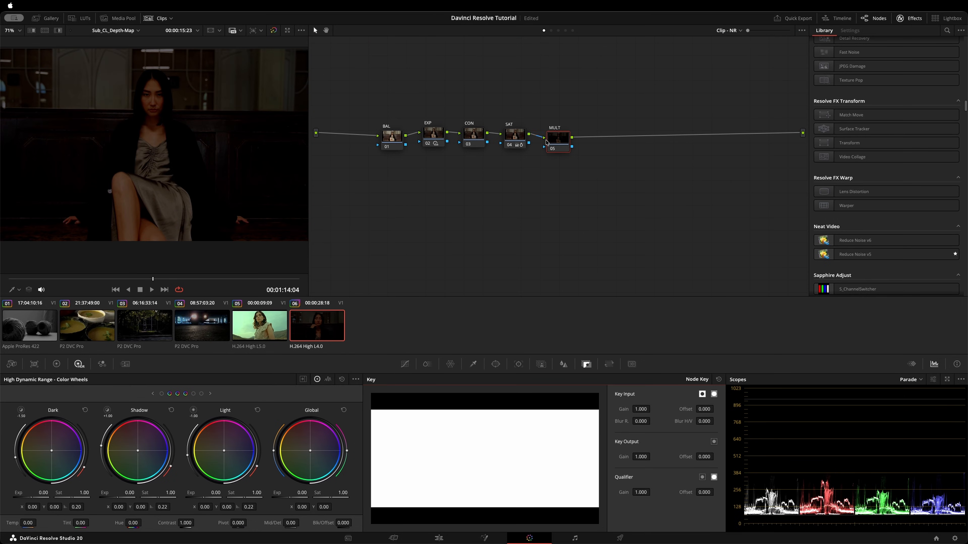
pyautogui.moveTo(560, 139); pyautogui.dragTo(562, 136)
# Raise the EXP node's global HDR exposure to brighten the darkened image, trying 1.53 before settling on a lower level
pyautogui.click(433, 134)
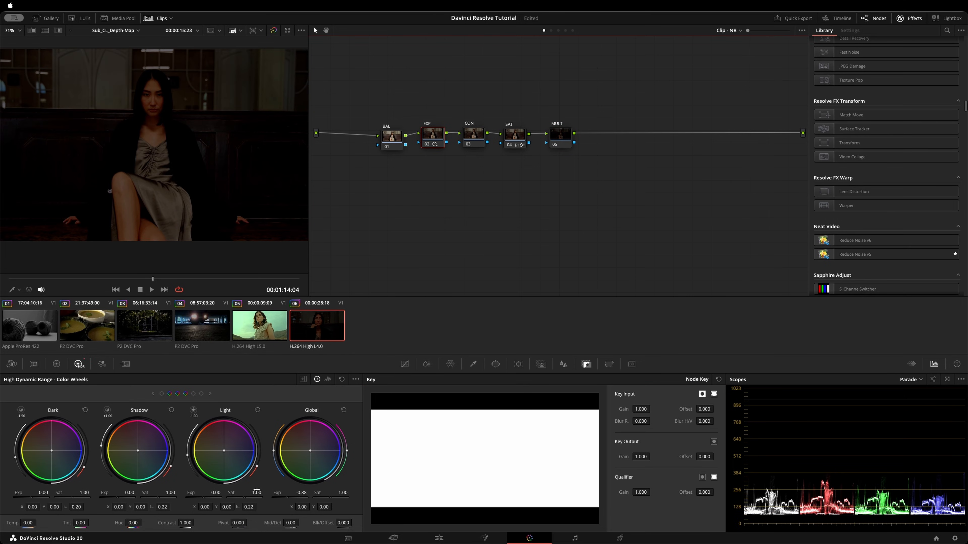
pyautogui.moveTo(292, 492); pyautogui.dragTo(384, 492)
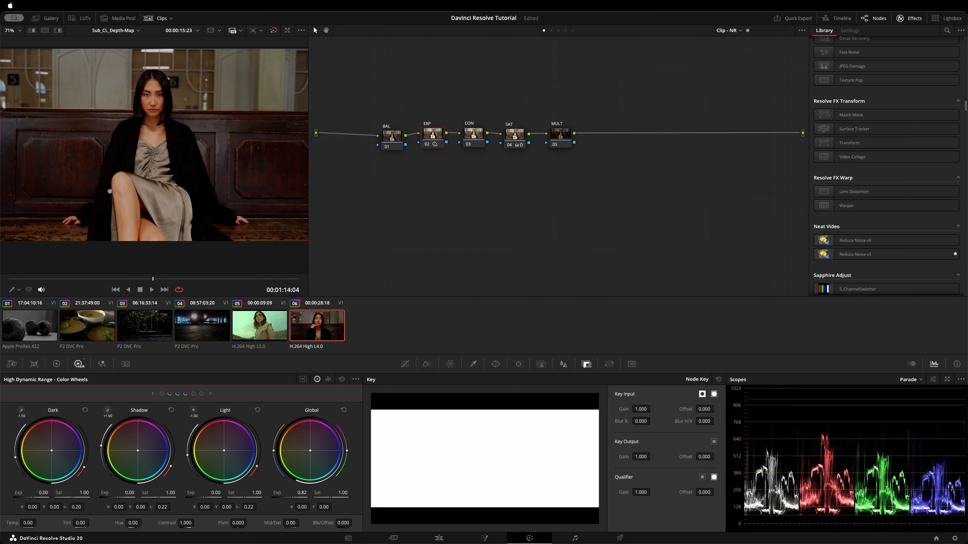
pyautogui.moveTo(302, 492); pyautogui.dragTo(328, 493)
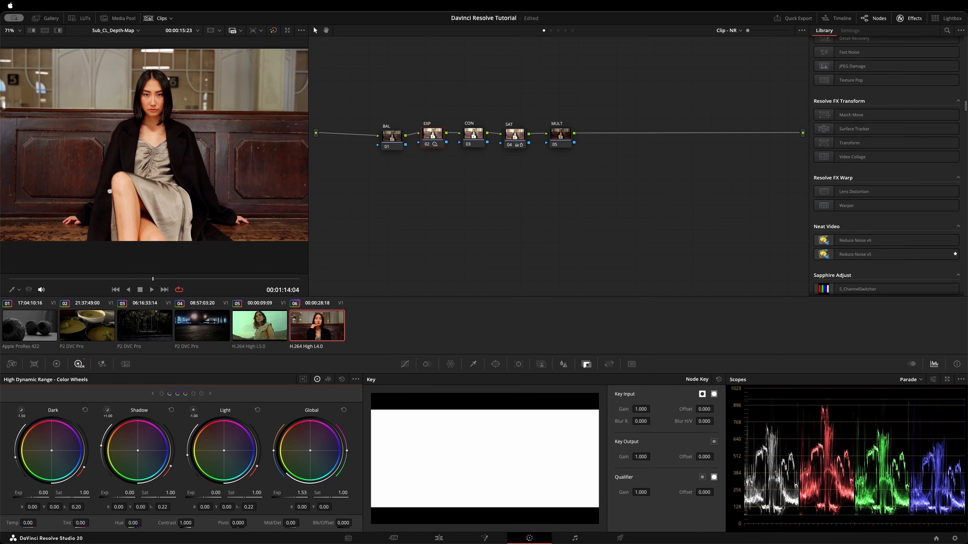
pyautogui.moveTo(328, 492); pyautogui.dragTo(303, 492)
# Reset the SAT node's ColorSlice saturation to 1.00 and readjust it for the brightened image
pyautogui.moveTo(523, 136); pyautogui.dragTo(521, 137)
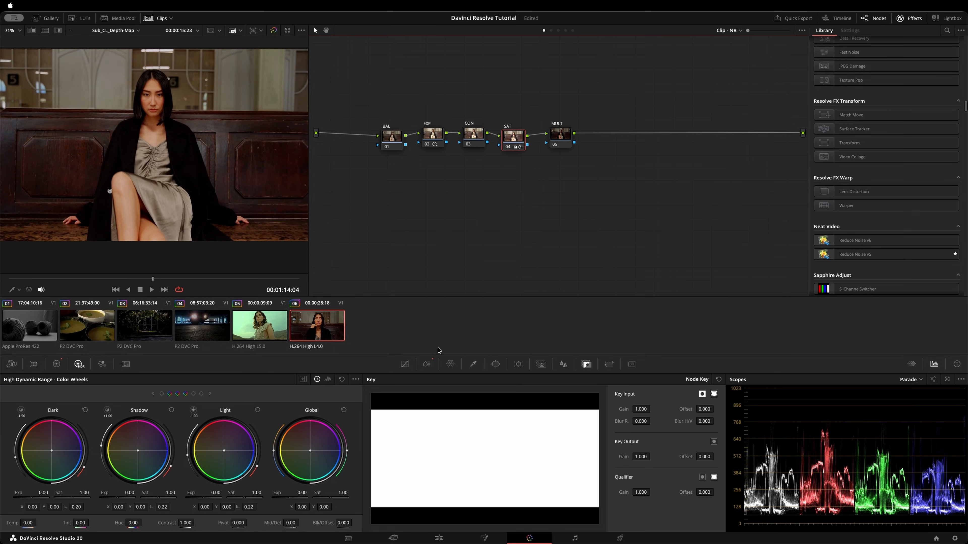
pyautogui.click(427, 365)
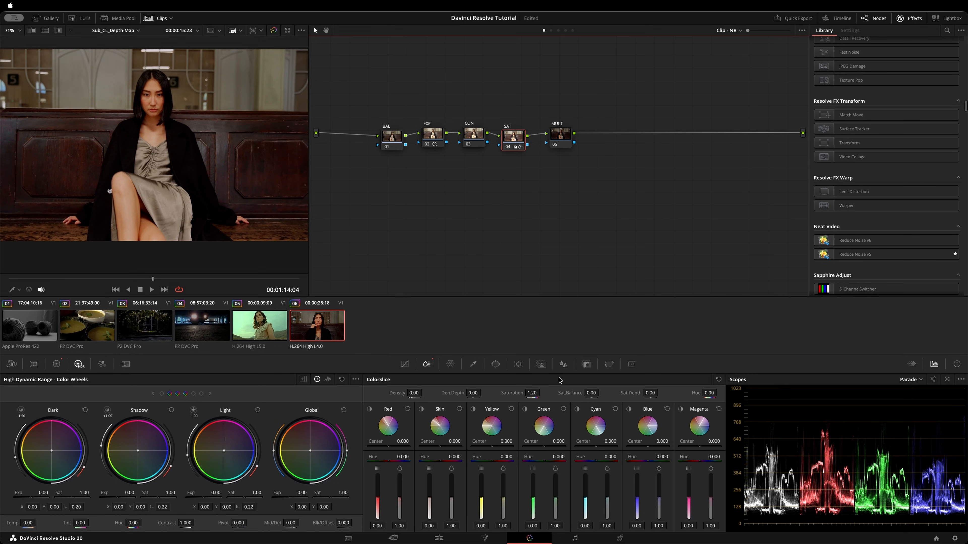
pyautogui.doubleClick(520, 394)
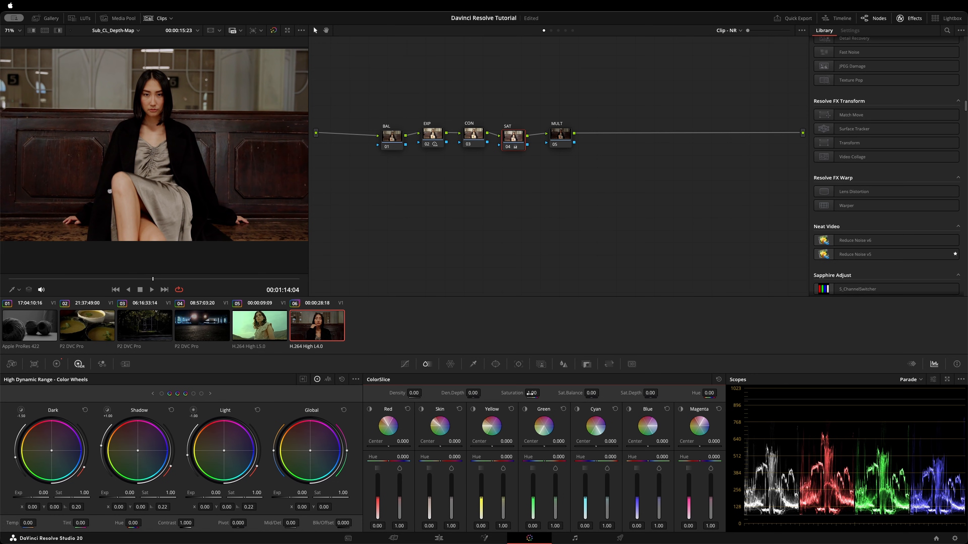
pyautogui.moveTo(520, 394); pyautogui.dragTo(542, 393)
# Tidy the node row by lowering it slightly, levelling BAL with EXP and CON, and bringing MULT closer to SAT
pyautogui.moveTo(555, 136); pyautogui.dragTo(559, 150)
pyautogui.click(536, 209)
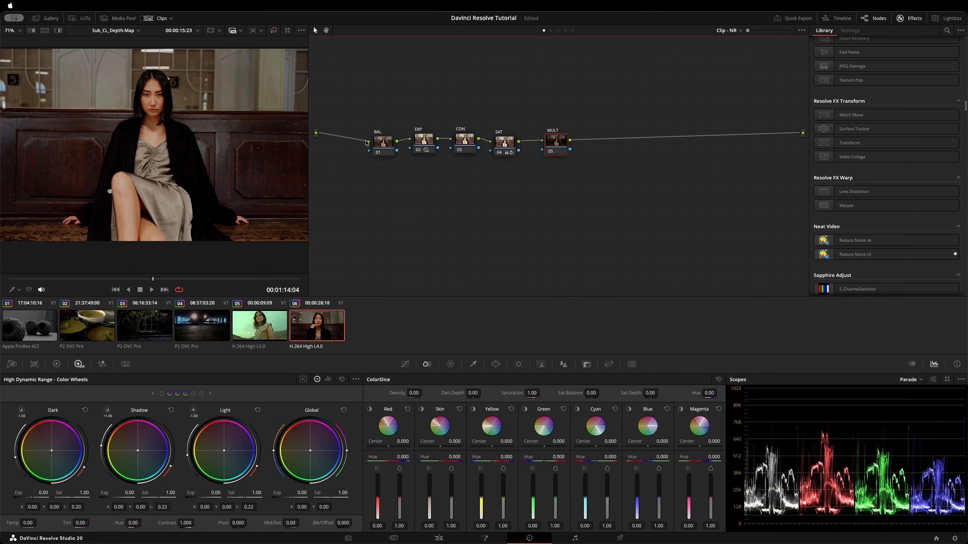
pyautogui.moveTo(380, 146)
pyautogui.mouseDown()
pyautogui.moveTo(379, 134)
pyautogui.moveTo(379, 144)
pyautogui.mouseUp()
pyautogui.moveTo(555, 143); pyautogui.dragTo(544, 145)
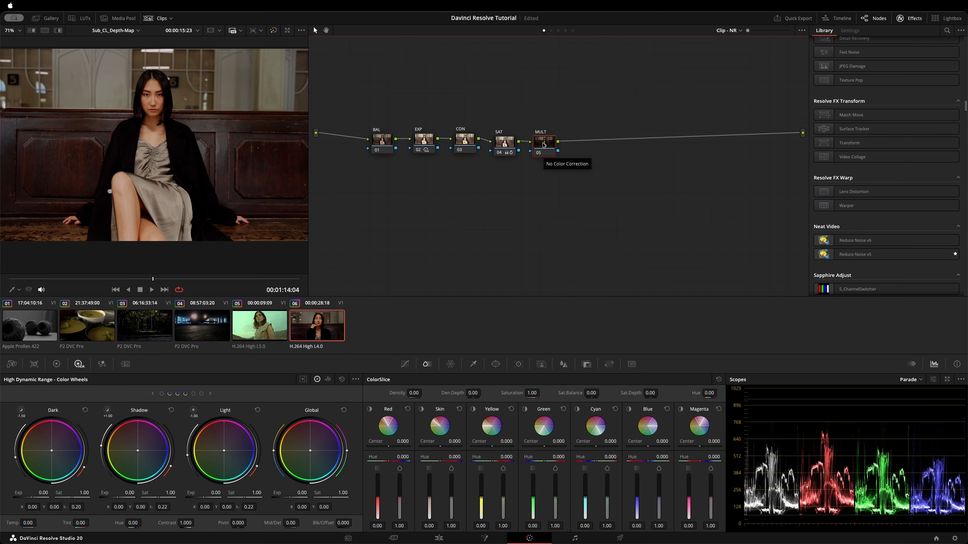
# Add two serial nodes after MULT and a layer node branching in parallel with the second one
pyautogui.hotkey('alt', 's')
pyautogui.hotkey('alt', 's')
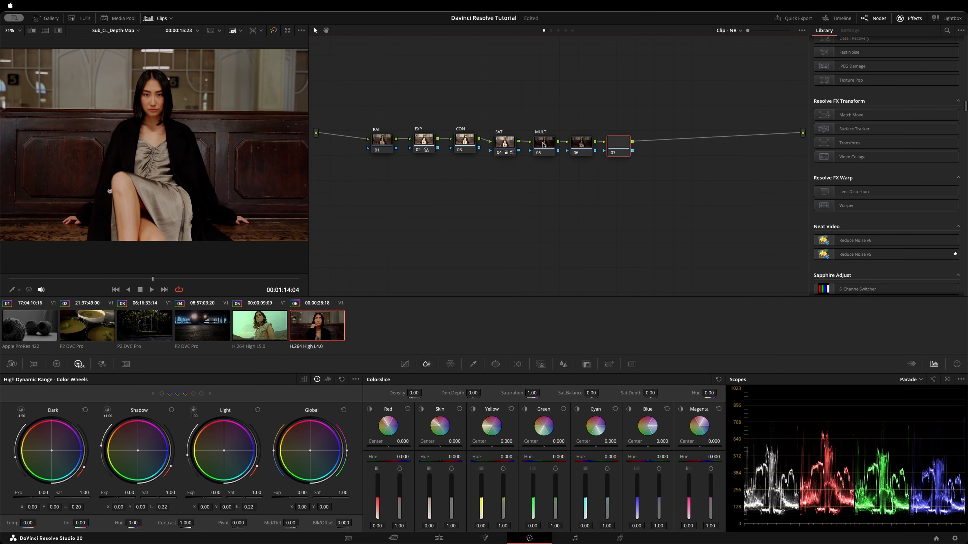
pyautogui.hotkey('alt', 'l')
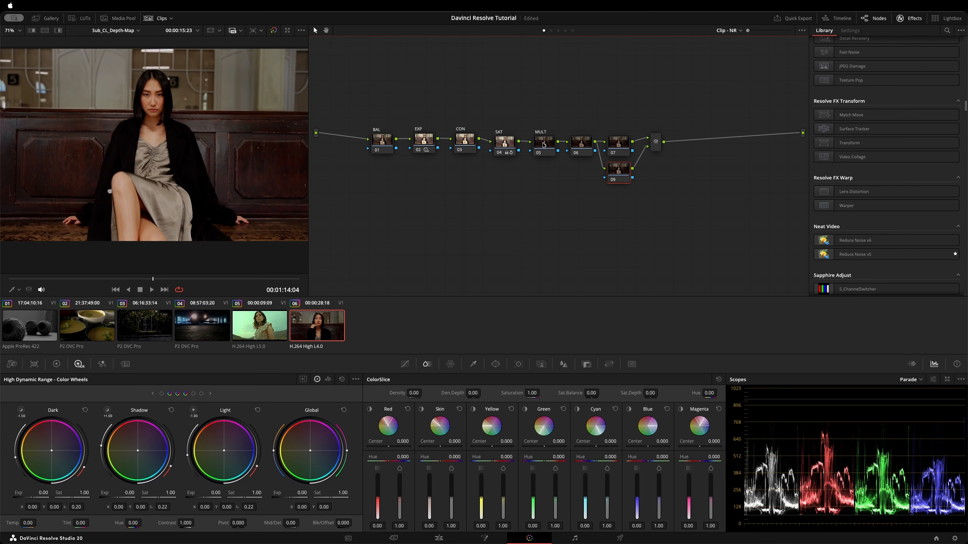
# Spread the layer branches apart, placing node 07 well above and node 09 well below the layer mixer
pyautogui.moveTo(621, 140); pyautogui.dragTo(619, 116)
pyautogui.moveTo(619, 169); pyautogui.dragTo(618, 181)
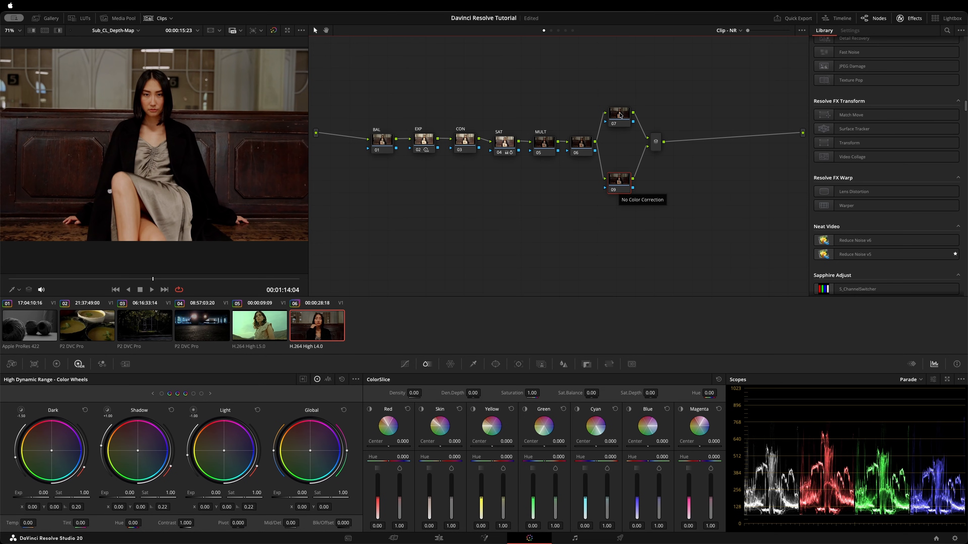
pyautogui.moveTo(620, 114); pyautogui.dragTo(621, 111)
pyautogui.moveTo(624, 181); pyautogui.dragTo(624, 187)
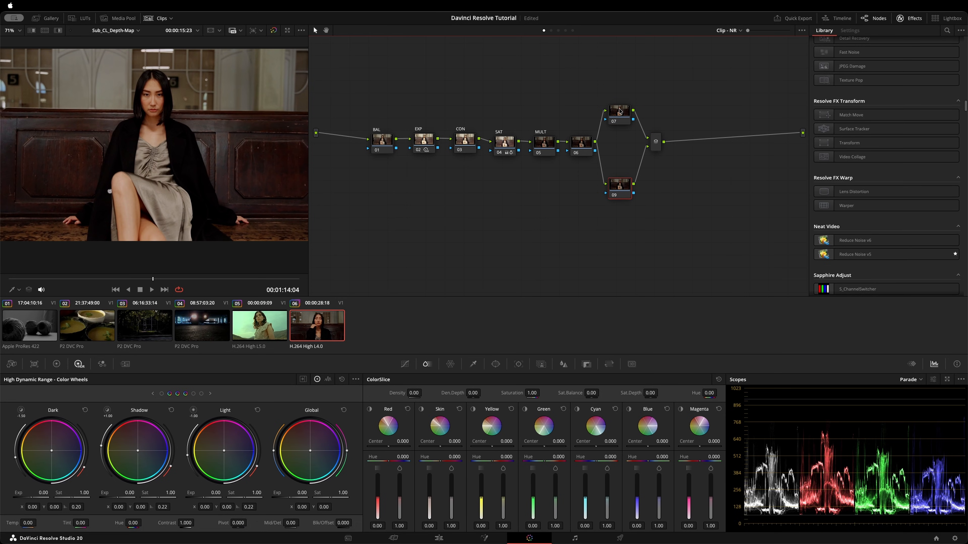
pyautogui.moveTo(621, 114); pyautogui.dragTo(619, 107)
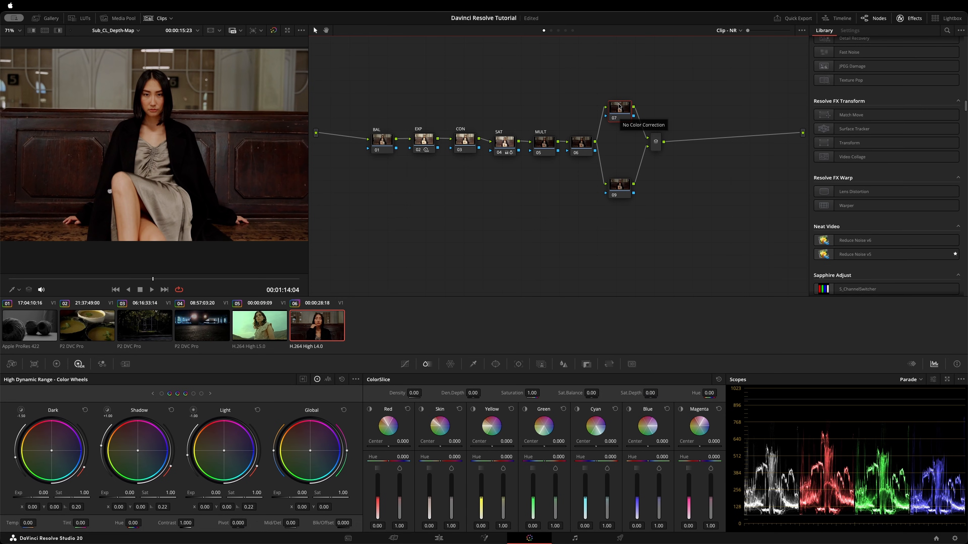
pyautogui.moveTo(619, 106); pyautogui.dragTo(621, 105)
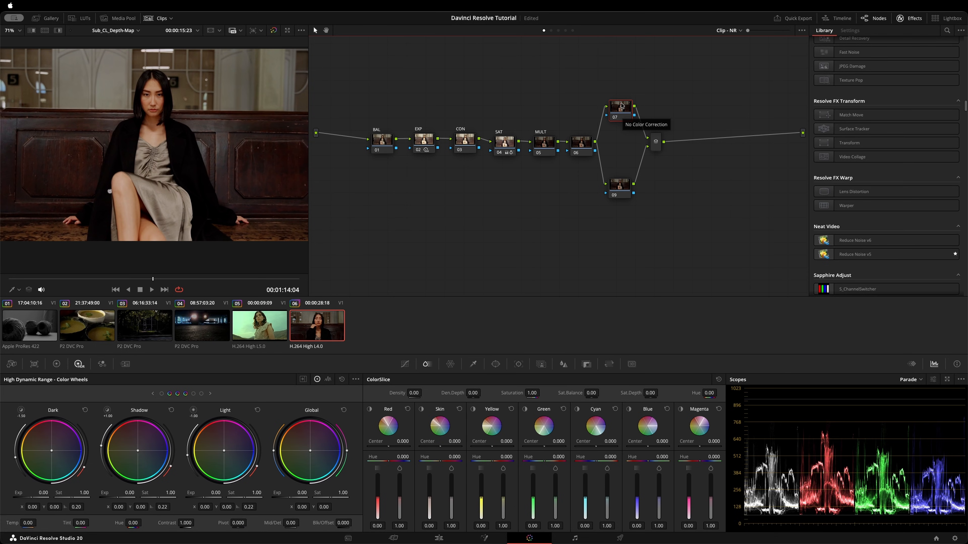
# Bypass all grades and restore them to compare the graded image with the original
pyautogui.hotkey('shift', 'd')
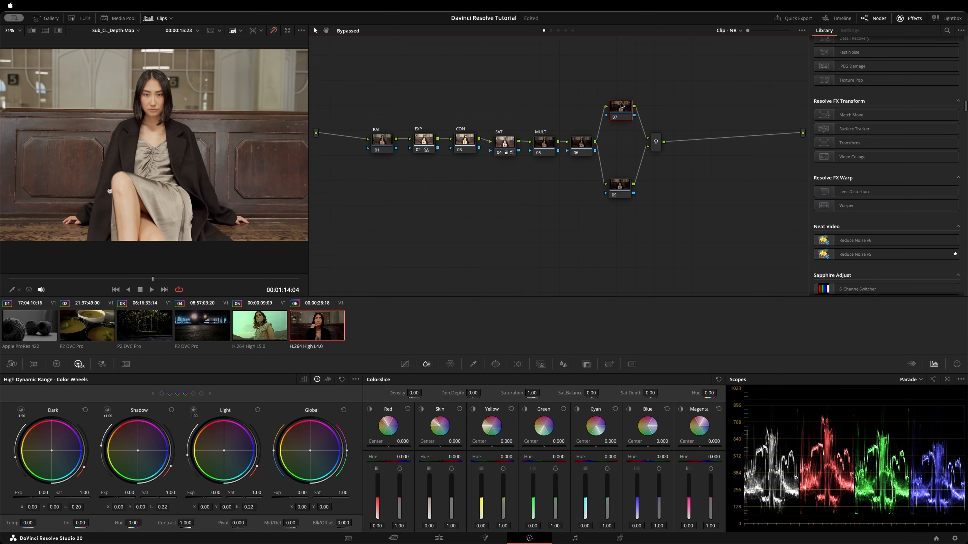
pyautogui.hotkey('shift', 'd')
pyautogui.moveTo(620, 106); pyautogui.dragTo(618, 106)
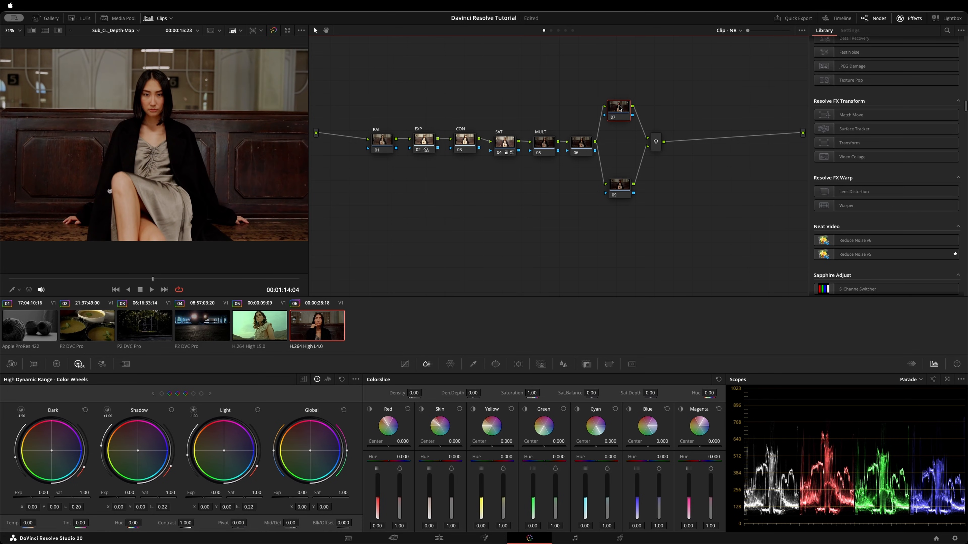
# Search for the DCTL effect and apply it to both layer branch nodes, 07 and 09
pyautogui.hotkey('shift', 'space')
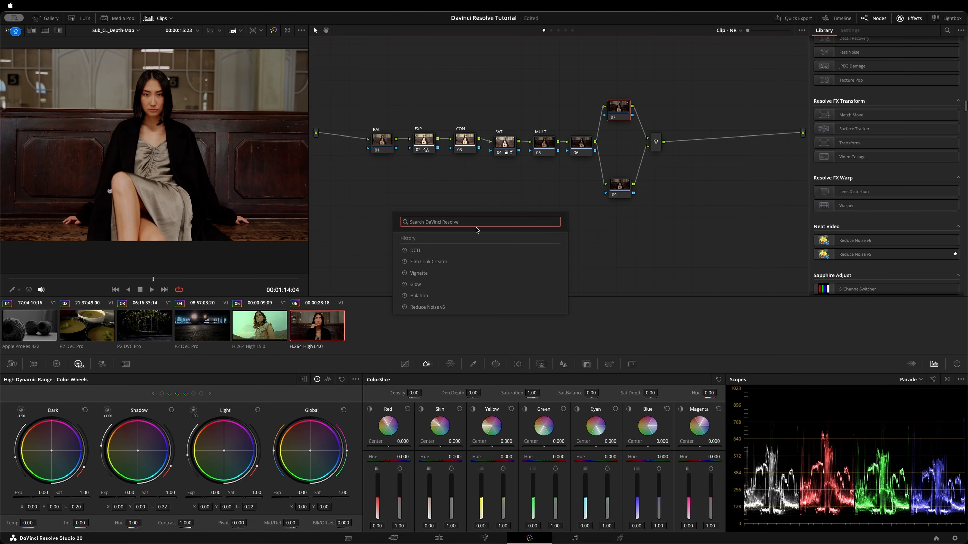
pyautogui.click(438, 251)
pyautogui.click(423, 239)
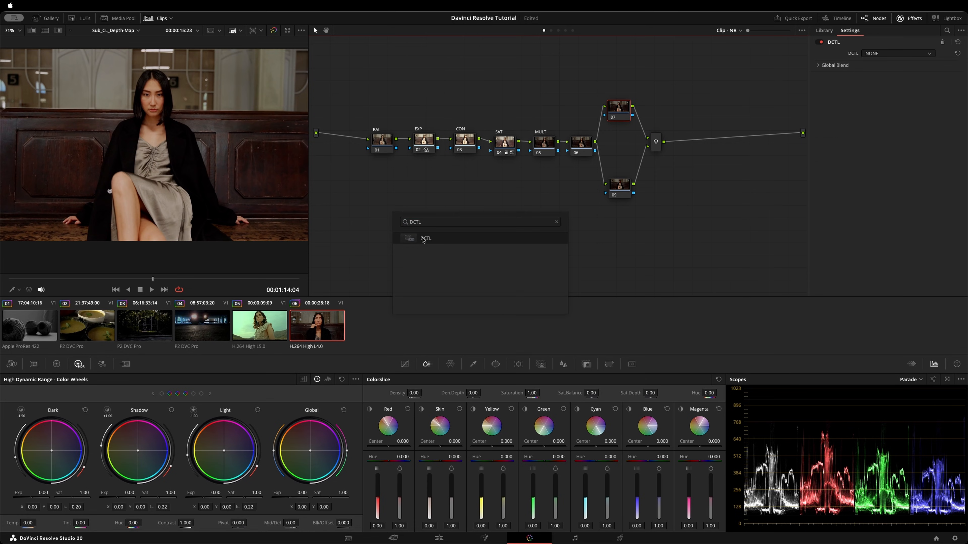
pyautogui.click(618, 191)
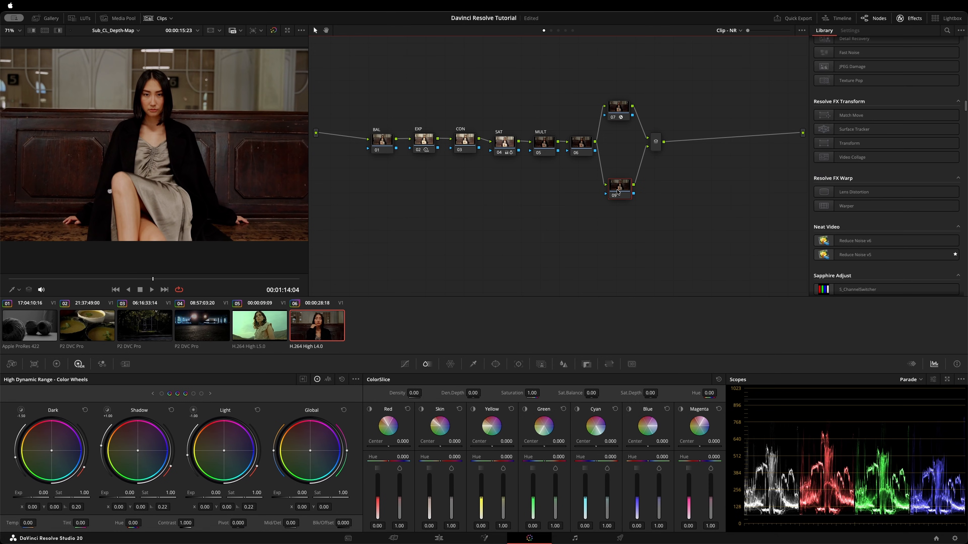
pyautogui.hotkey('shift', 'space')
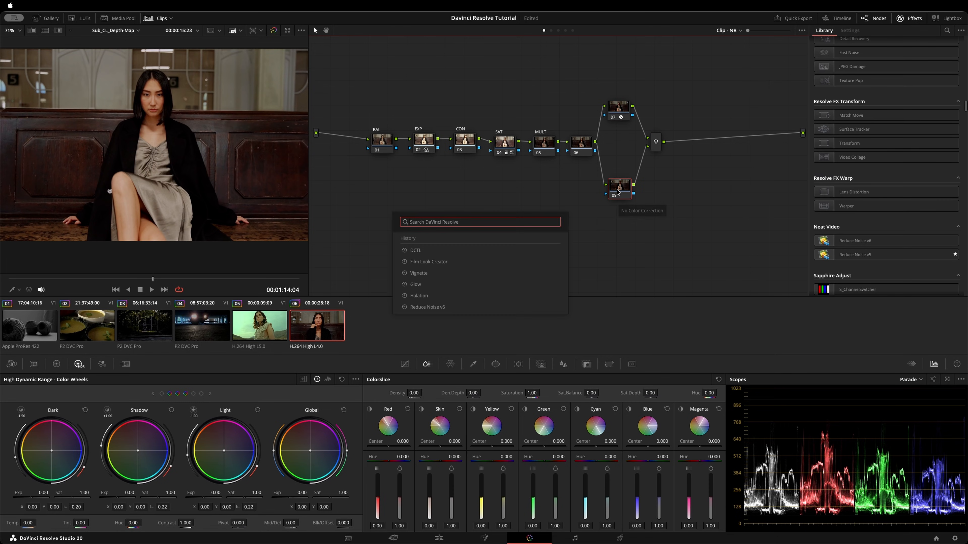
pyautogui.click(417, 251)
pyautogui.click(431, 238)
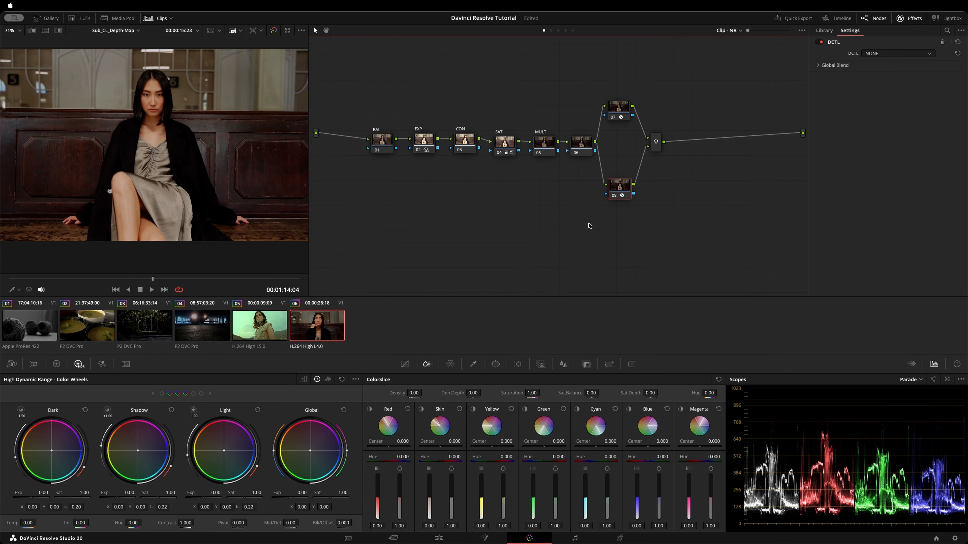
# Load the Split Tone DCTL into node 07's effect
pyautogui.click(619, 110)
pyautogui.click(890, 55)
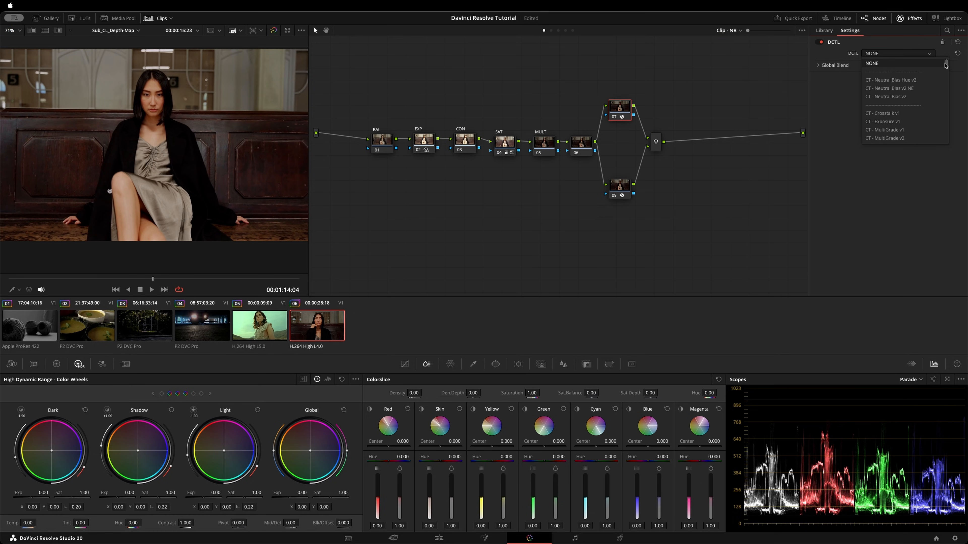
pyautogui.moveTo(947, 65); pyautogui.dragTo(937, 215)
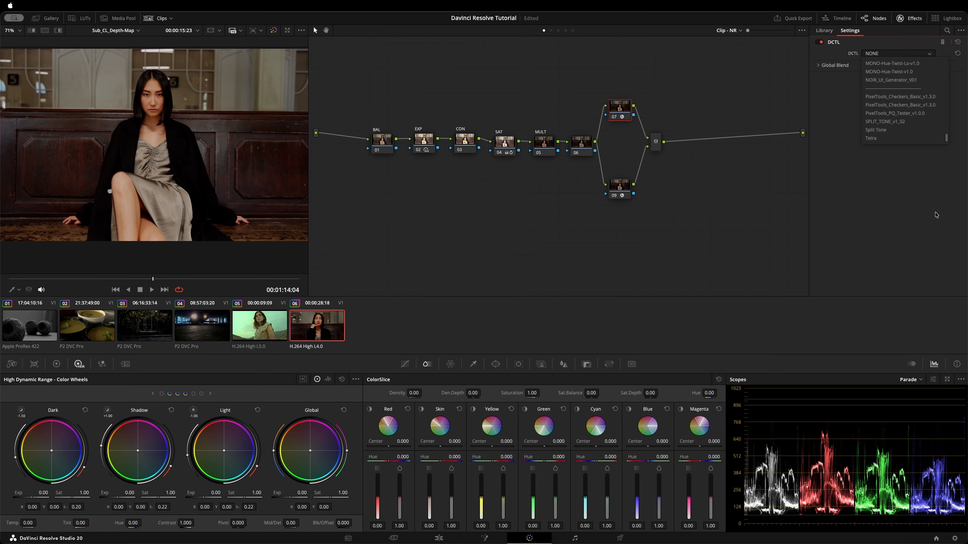
pyautogui.click(875, 131)
pyautogui.click(618, 191)
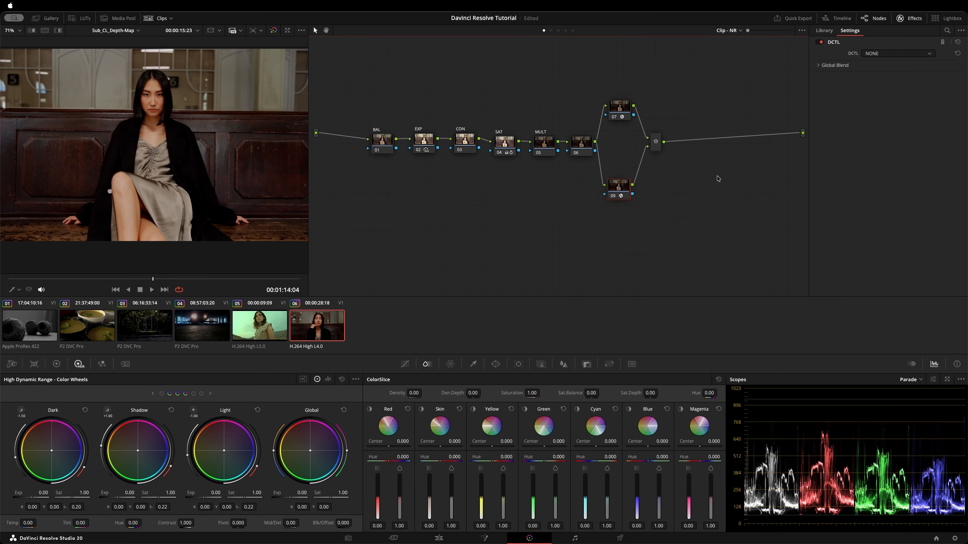
pyautogui.click(626, 112)
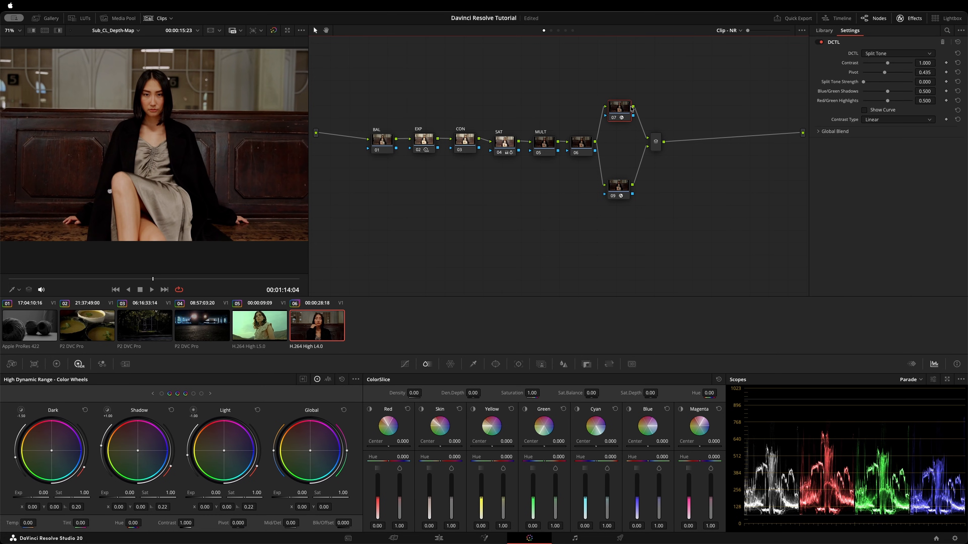
# Load the SPLIT_TONE_v1_02 DCTL into node 09's effect
pyautogui.click(617, 187)
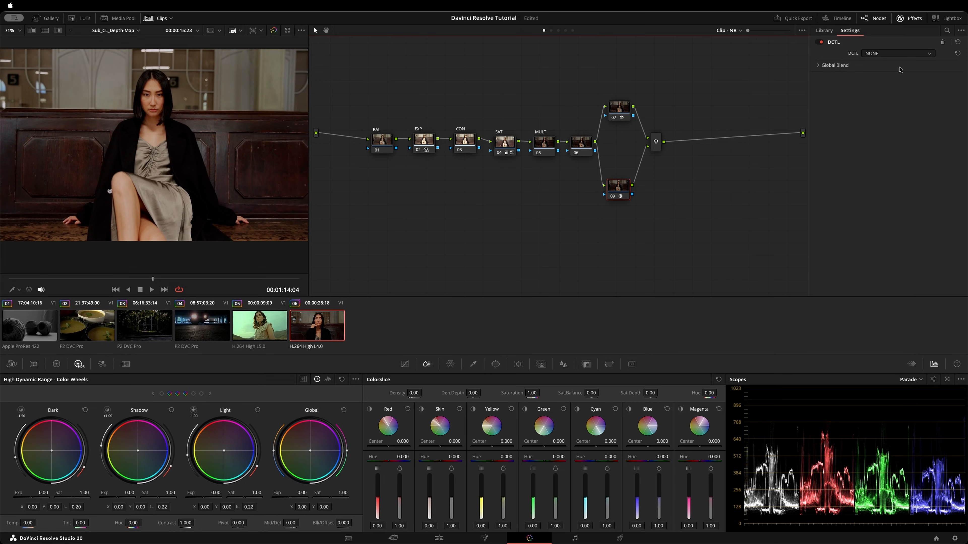
pyautogui.click(914, 54)
pyautogui.moveTo(946, 66); pyautogui.dragTo(930, 192)
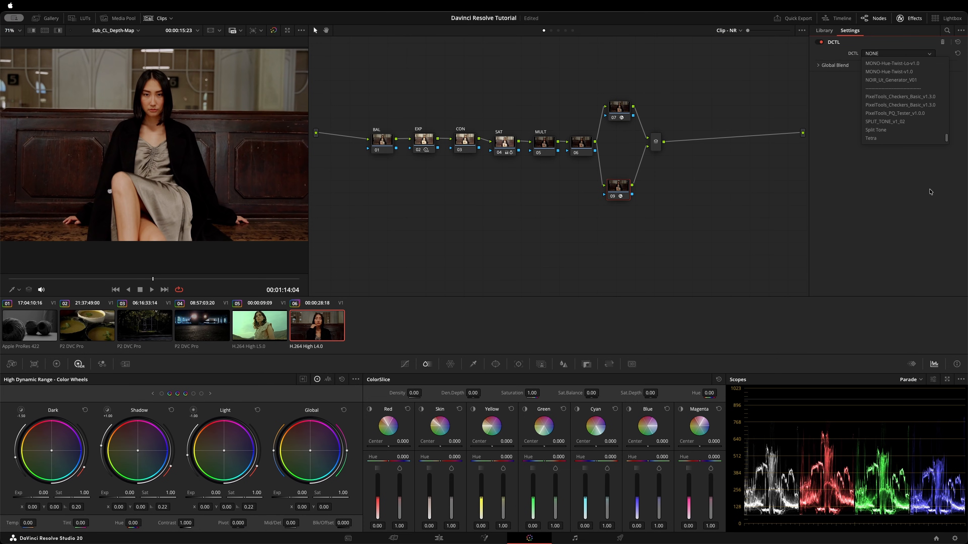
pyautogui.click(888, 122)
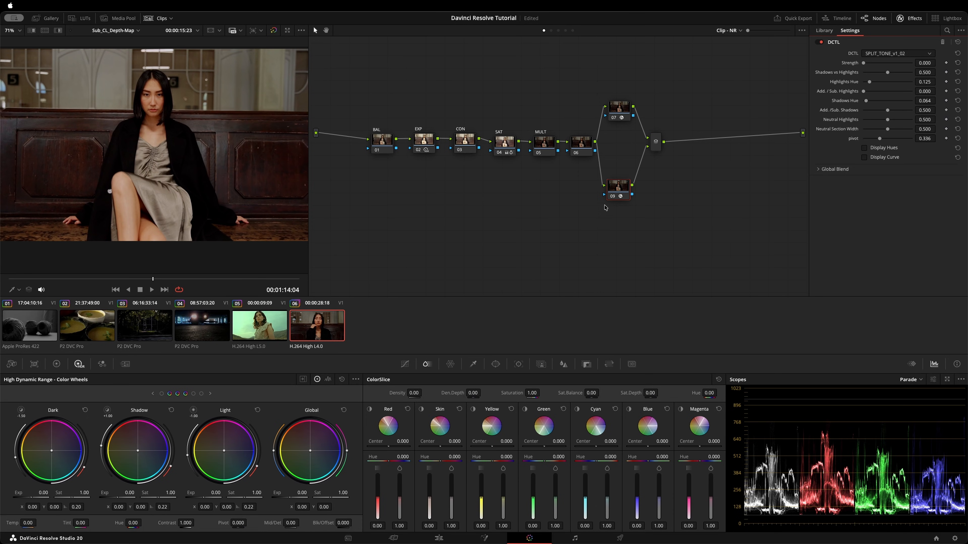
# Disable node 09 and turn on Show Curve for node 07's Split Tone DCTL
pyautogui.click(618, 110)
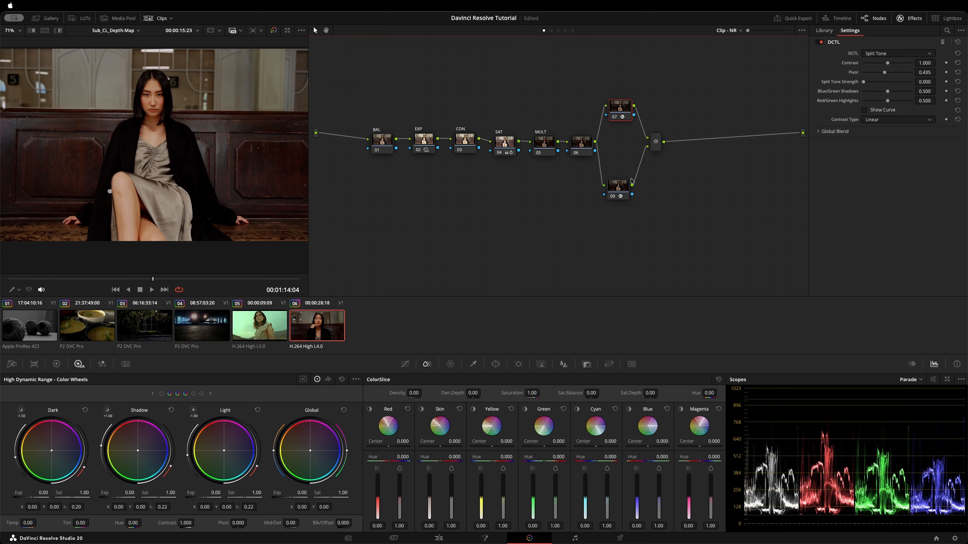
pyautogui.click(617, 189)
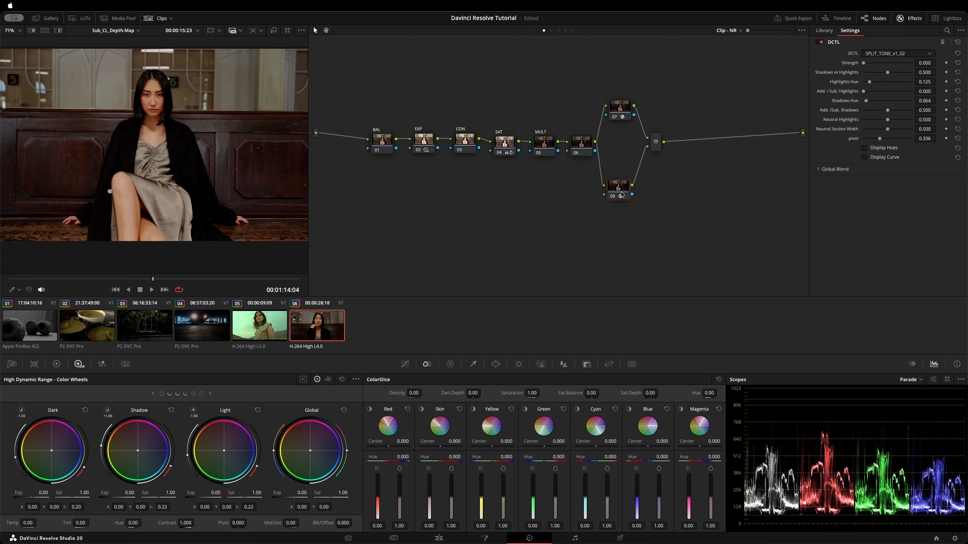
pyautogui.moveTo(621, 107); pyautogui.dragTo(617, 111)
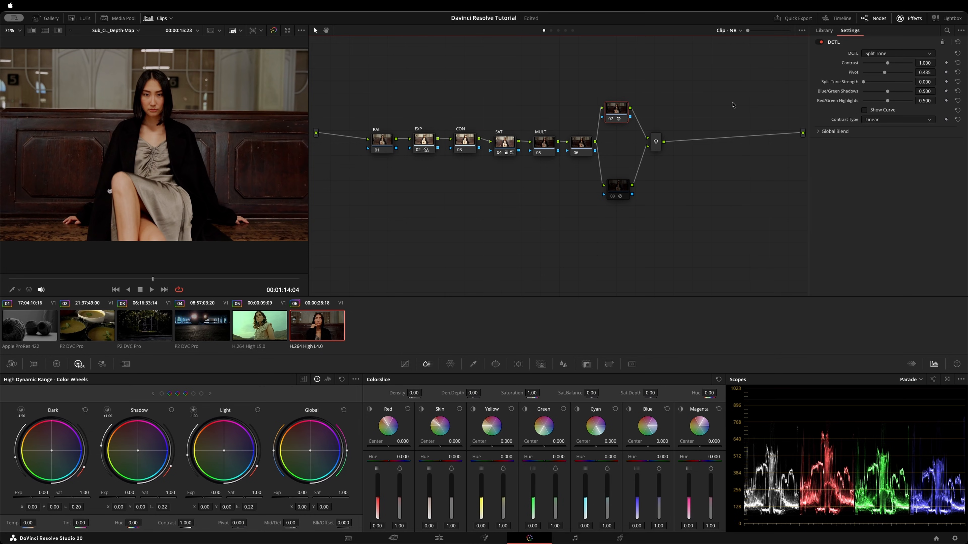
pyautogui.click(864, 110)
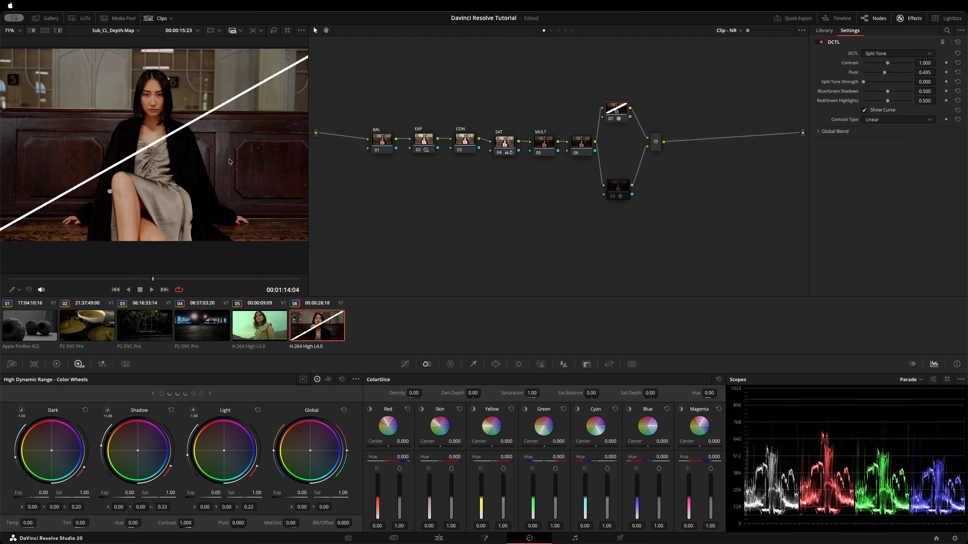
# Set node 07's Split Tone Strength to 0.651 and turn on the viewer's RGB picker
pyautogui.moveTo(618, 187); pyautogui.dragTo(618, 189)
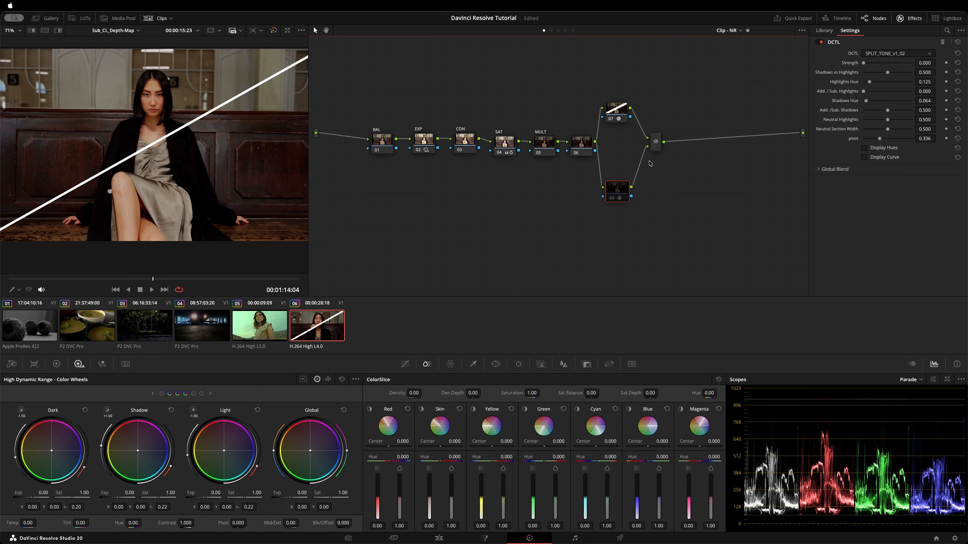
pyautogui.click(616, 111)
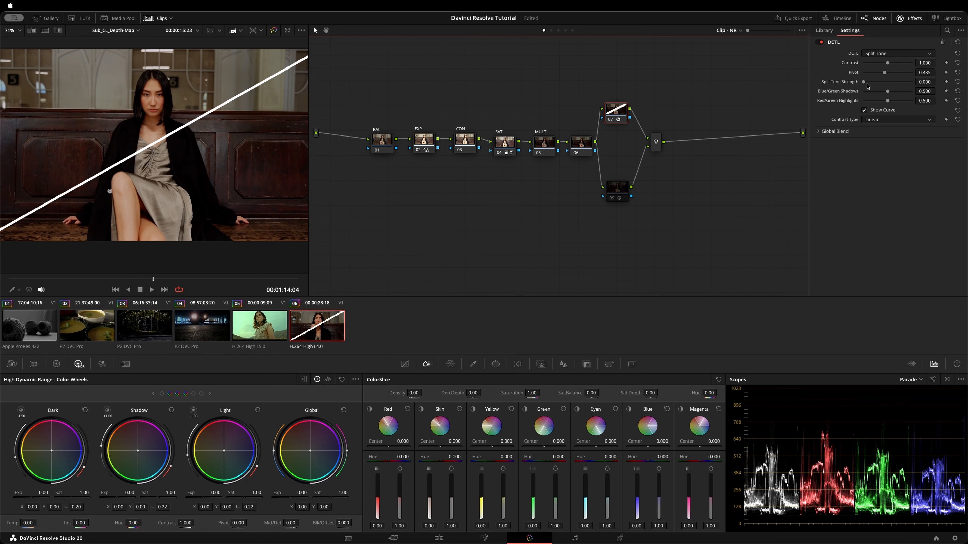
pyautogui.moveTo(865, 83); pyautogui.dragTo(891, 84)
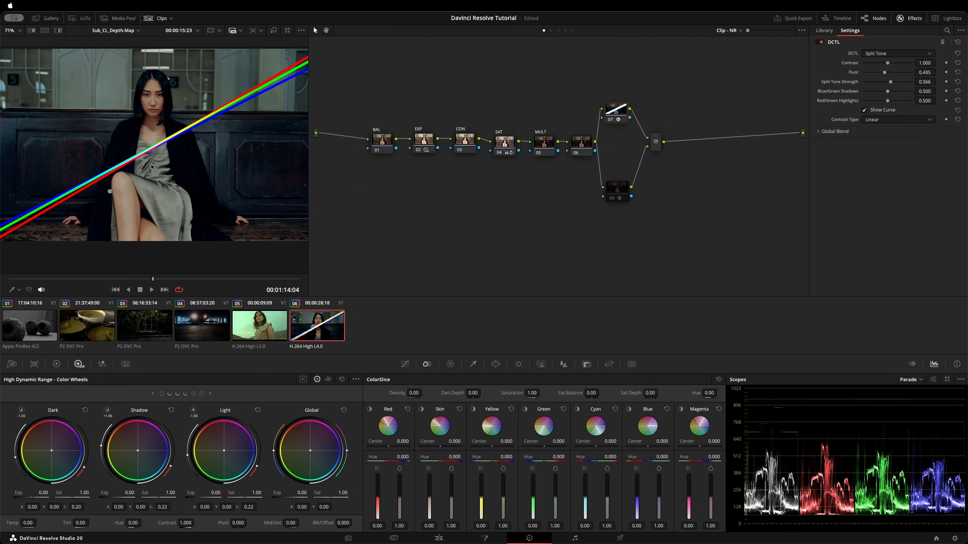
pyautogui.click(18, 291)
pyautogui.click(33, 311)
pyautogui.moveTo(891, 81); pyautogui.dragTo(896, 85)
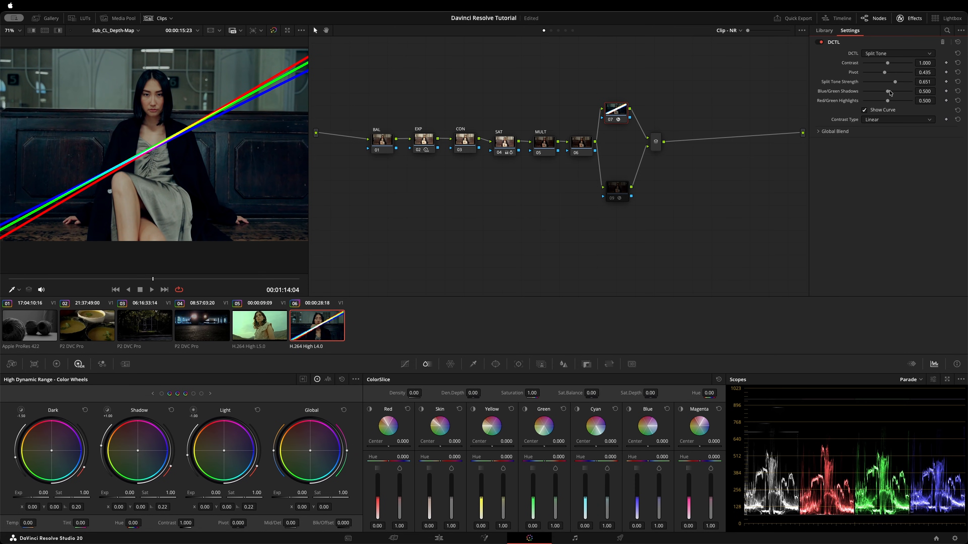
# Switch the scope display from Parade to Vectorscope
pyautogui.click(912, 379)
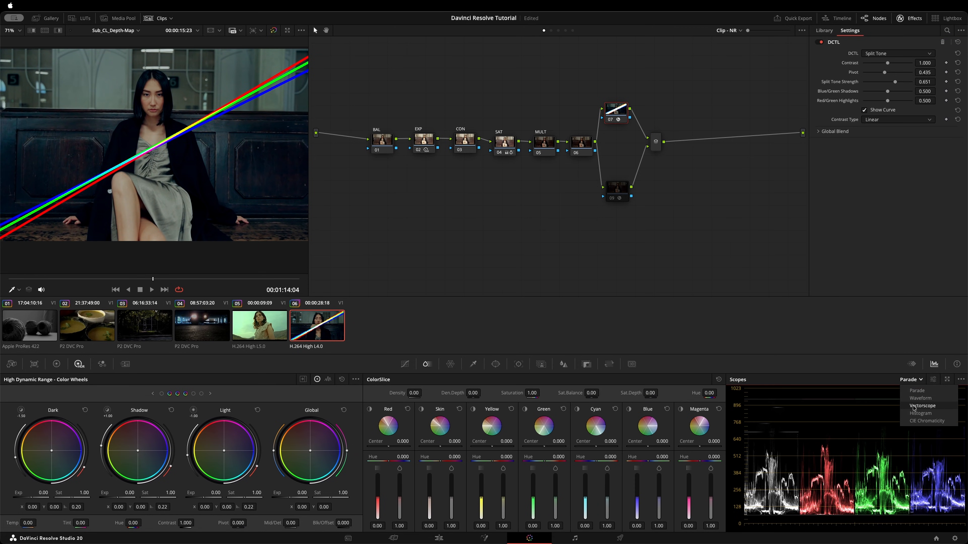
pyautogui.click(922, 399)
pyautogui.click(920, 380)
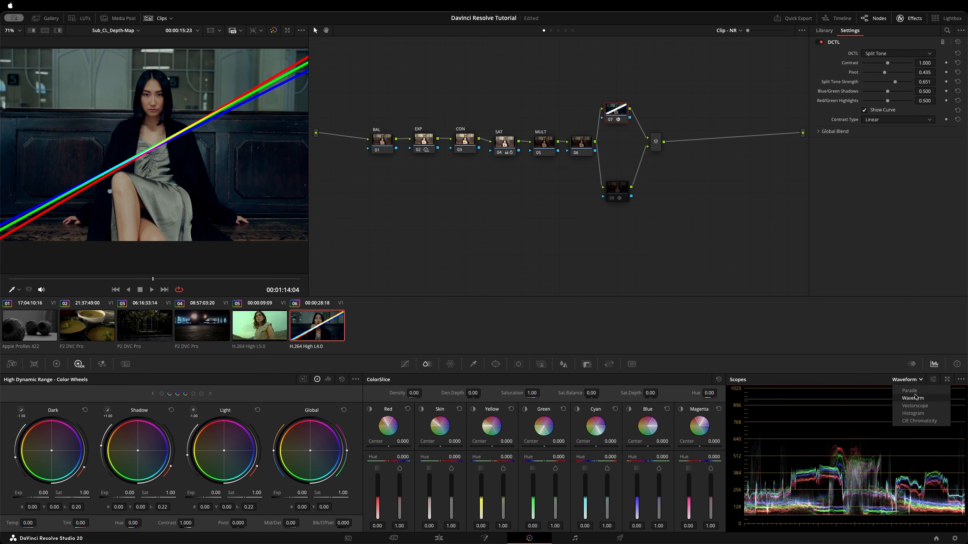
pyautogui.click(919, 406)
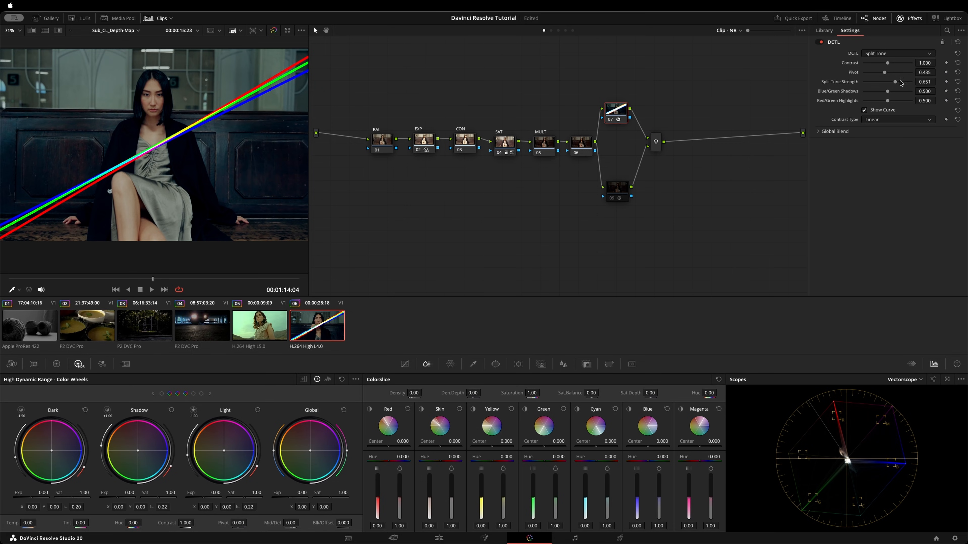
# Set node 07's Blue/Green Shadows to 0.829, Red/Green Highlights to 0.550 and Split Tone Strength to 0.543, and hide its curve
pyautogui.click(886, 90)
pyautogui.moveTo(887, 92); pyautogui.dragTo(905, 92)
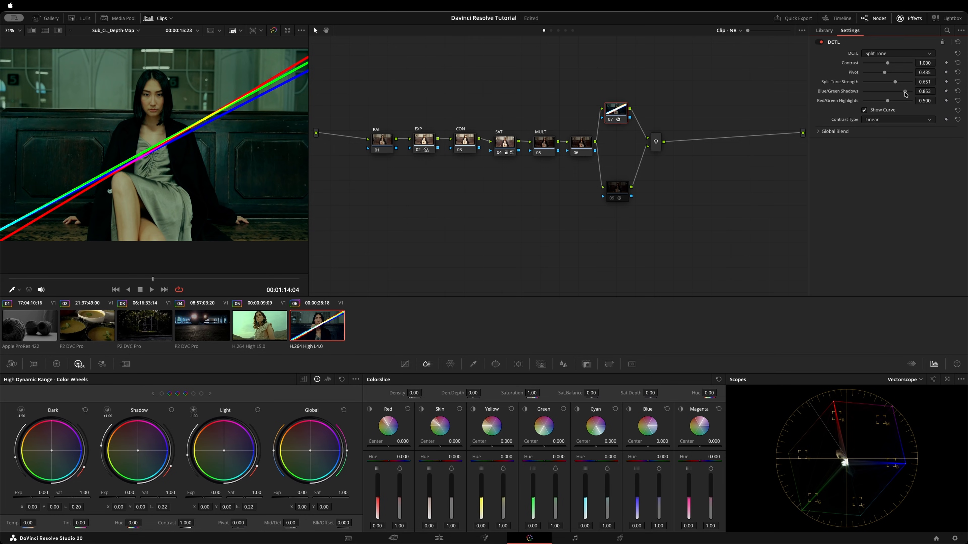
pyautogui.moveTo(888, 102)
pyautogui.mouseDown()
pyautogui.moveTo(899, 102)
pyautogui.moveTo(864, 106)
pyautogui.moveTo(892, 108)
pyautogui.mouseUp()
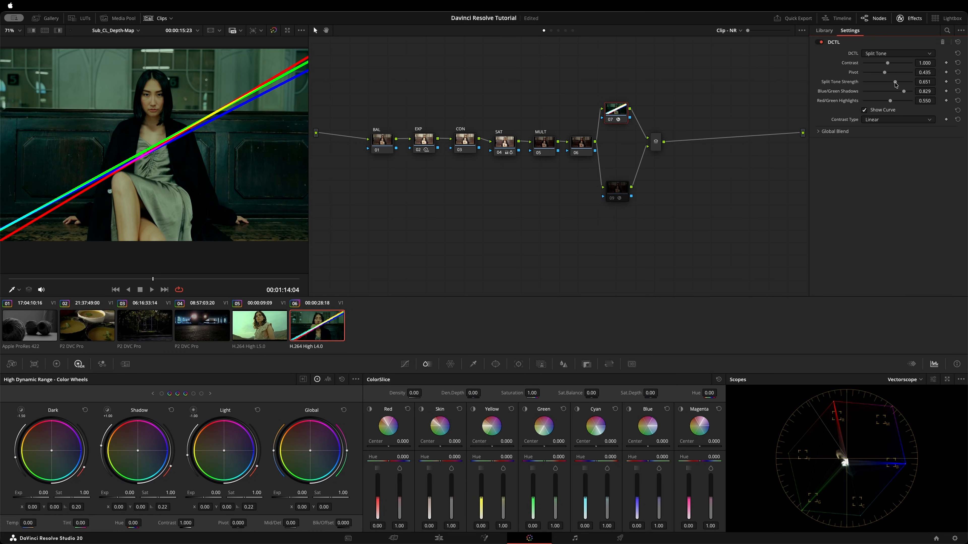
pyautogui.moveTo(895, 85); pyautogui.dragTo(890, 85)
pyautogui.click(621, 116)
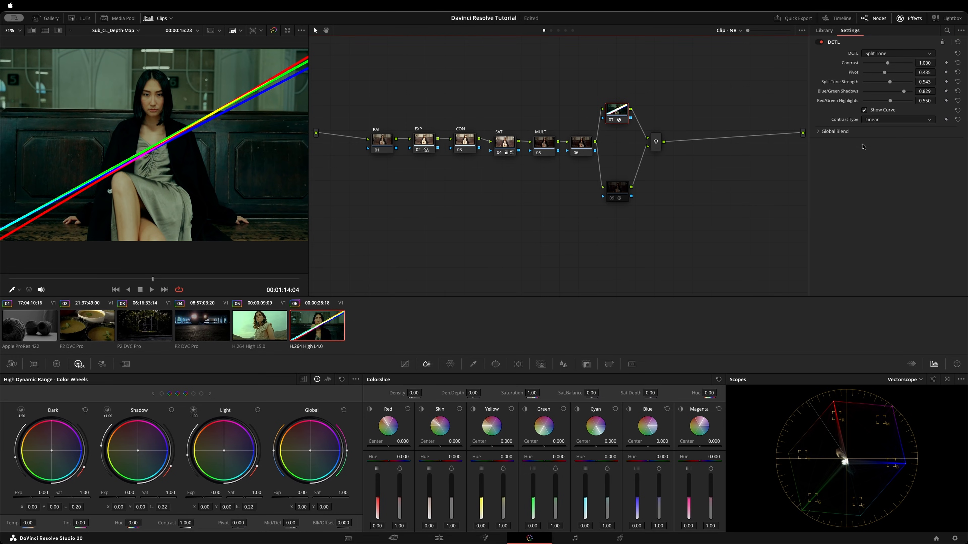
pyautogui.click(864, 111)
# Enable node 09 and set its Strength to 0.612, Shadows vs Highlights to 0.690 and Highlights Hue to 0.333
pyautogui.click(616, 191)
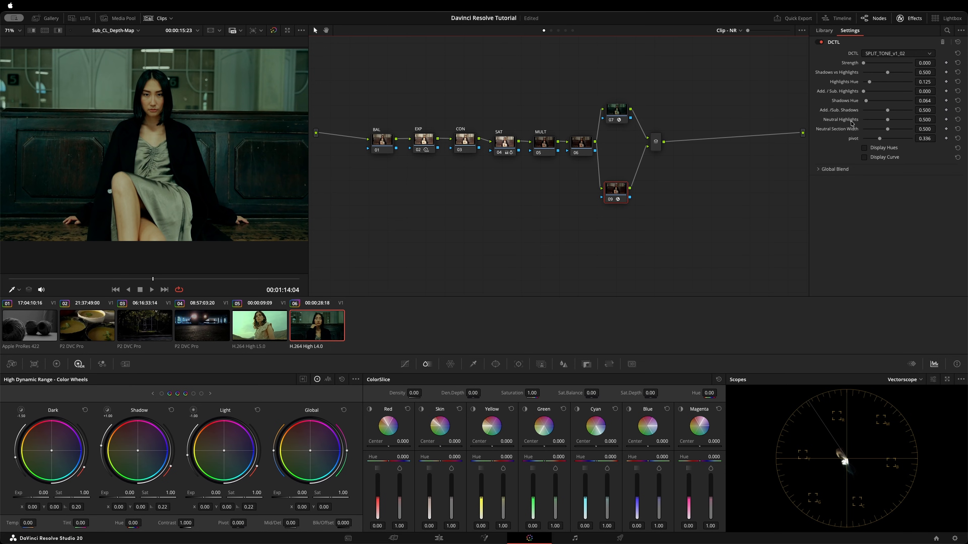
pyautogui.moveTo(863, 64)
pyautogui.mouseDown()
pyautogui.moveTo(910, 69)
pyautogui.moveTo(874, 69)
pyautogui.mouseUp()
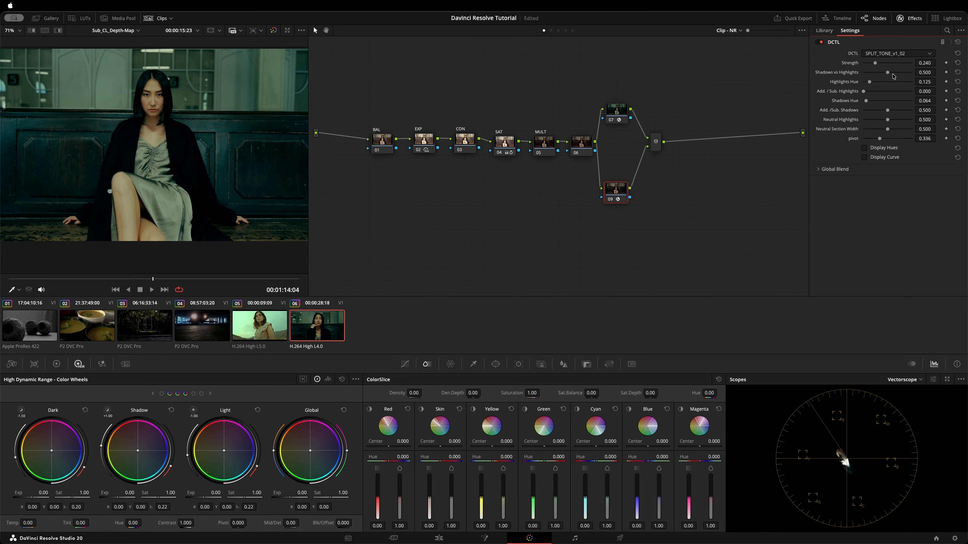
pyautogui.moveTo(888, 75); pyautogui.dragTo(898, 79)
pyautogui.moveTo(872, 84)
pyautogui.mouseDown()
pyautogui.moveTo(900, 91)
pyautogui.moveTo(881, 89)
pyautogui.mouseUp()
pyautogui.moveTo(876, 63); pyautogui.dragTo(894, 65)
# Display node 09's curve and set its Neutral Highlights to 0.535 and Neutral Section Width to 0.279
pyautogui.click(864, 157)
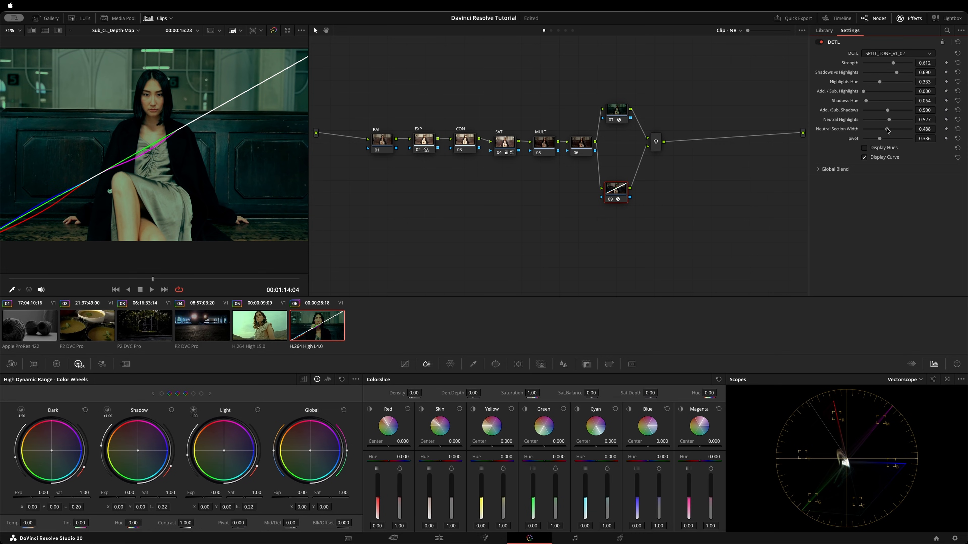
pyautogui.moveTo(885, 131)
pyautogui.mouseDown()
pyautogui.moveTo(877, 129)
pyautogui.moveTo(903, 120)
pyautogui.moveTo(890, 113)
pyautogui.mouseUp()
# Lower the Global exposure on the EXP node to 0.81
pyautogui.click(424, 142)
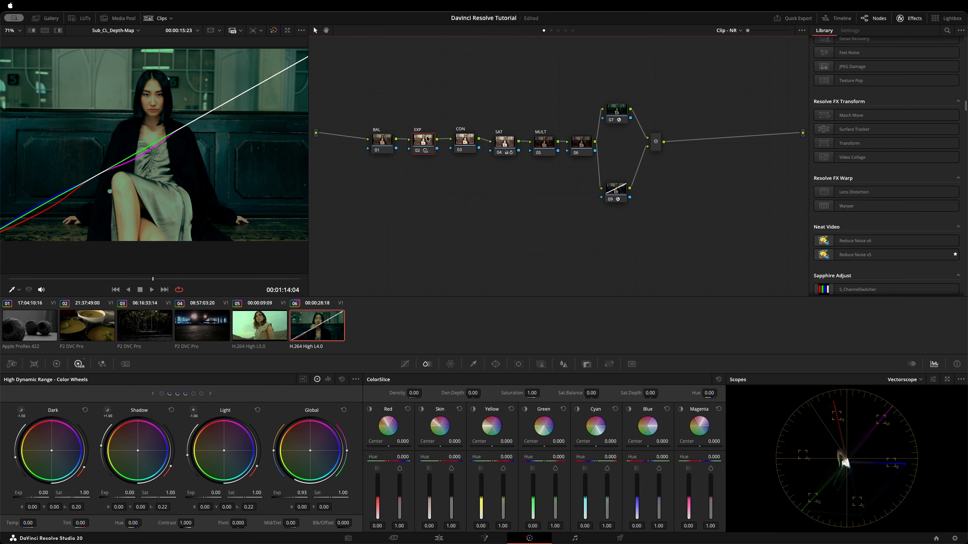
pyautogui.press('super+s')
pyautogui.click(298, 495)
pyautogui.moveTo(298, 495); pyautogui.dragTo(296, 495)
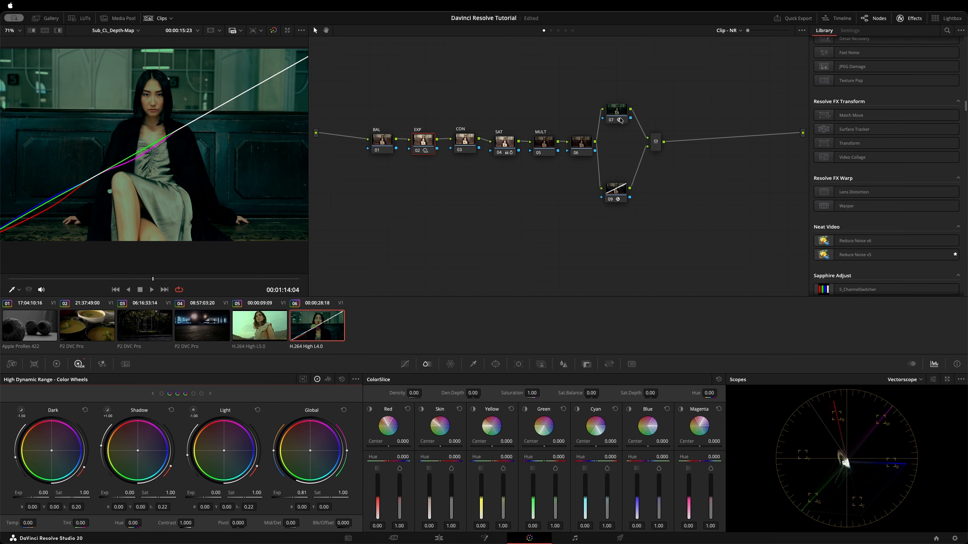
# Compare node 09's DCTL off and on, set its Shadows vs Highlights to 0.550 and node 07's Red/Green Highlights to 0.698
pyautogui.click(615, 191)
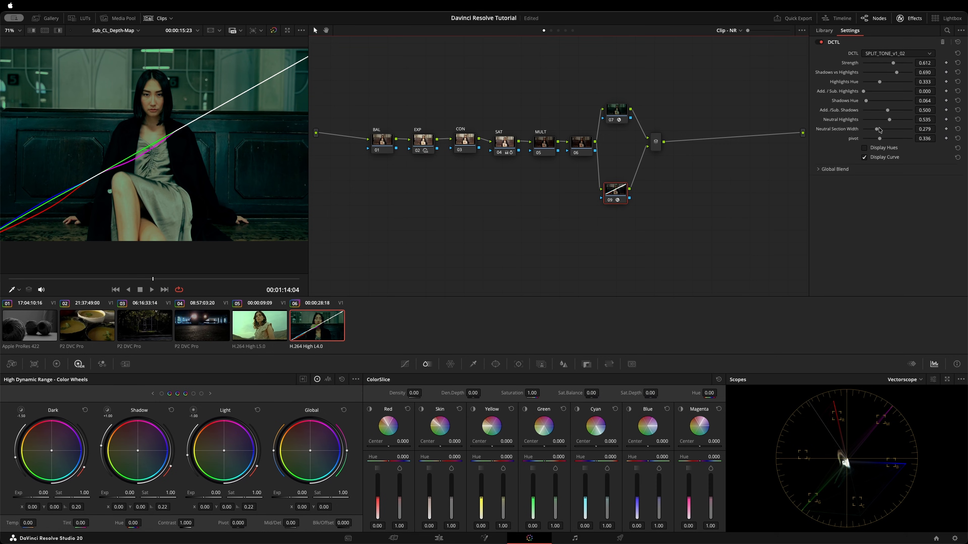
pyautogui.click(821, 42)
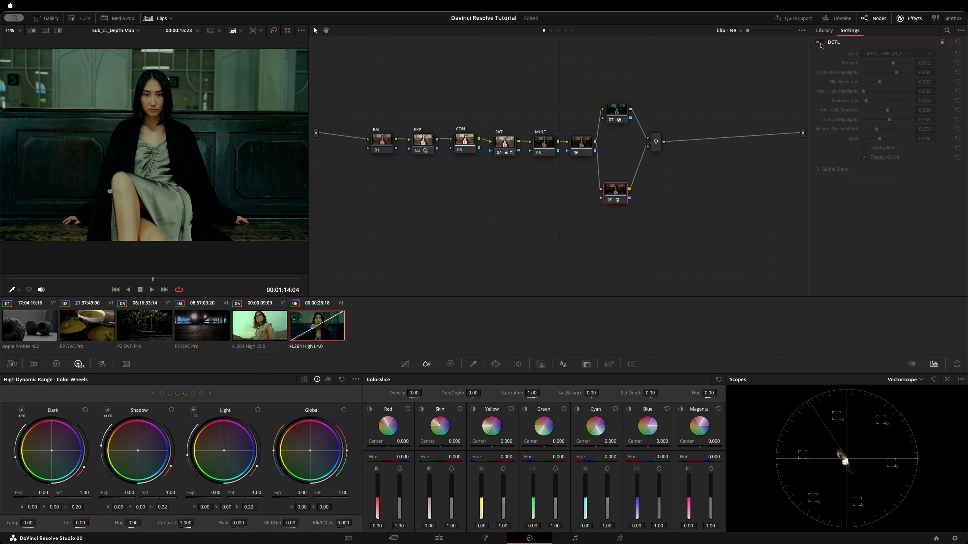
pyautogui.click(821, 43)
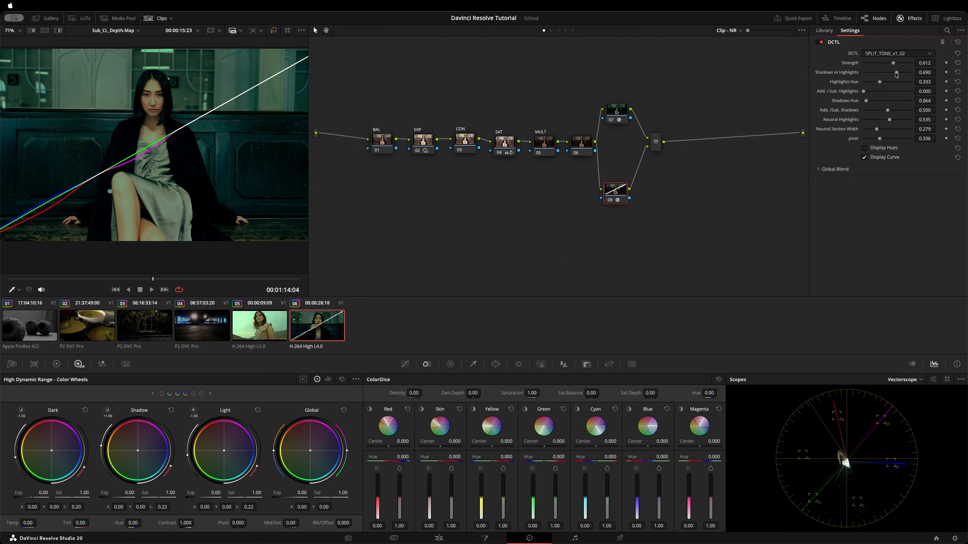
pyautogui.moveTo(897, 75); pyautogui.dragTo(890, 73)
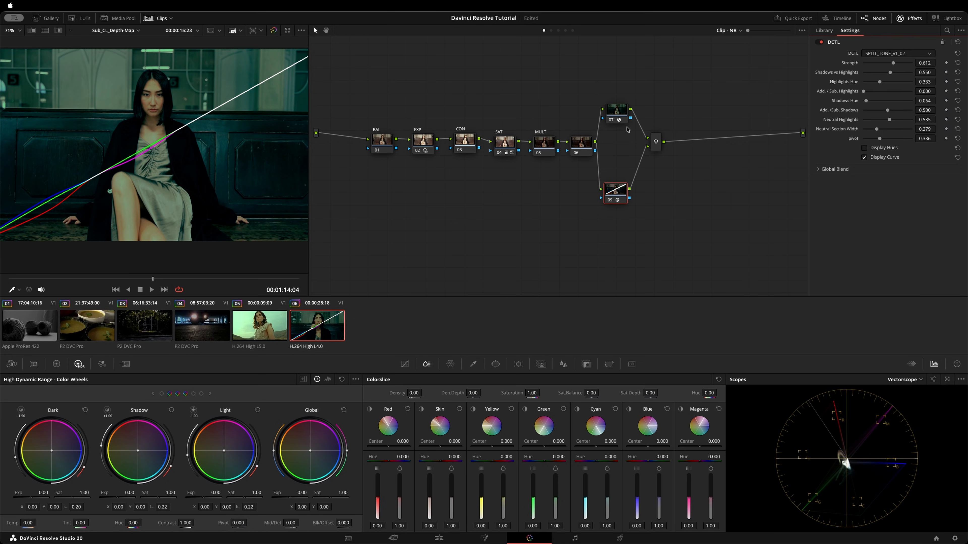
pyautogui.click(617, 112)
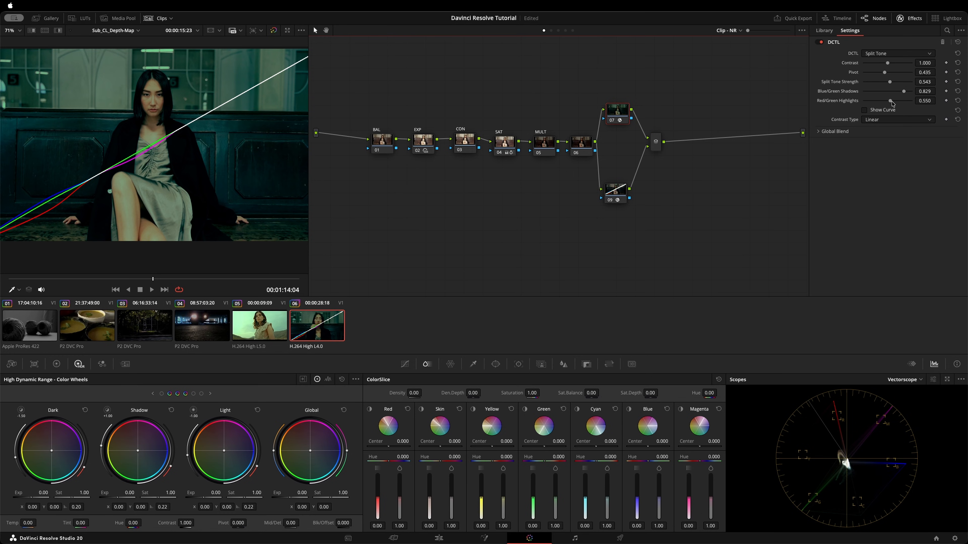
pyautogui.moveTo(892, 102); pyautogui.dragTo(897, 103)
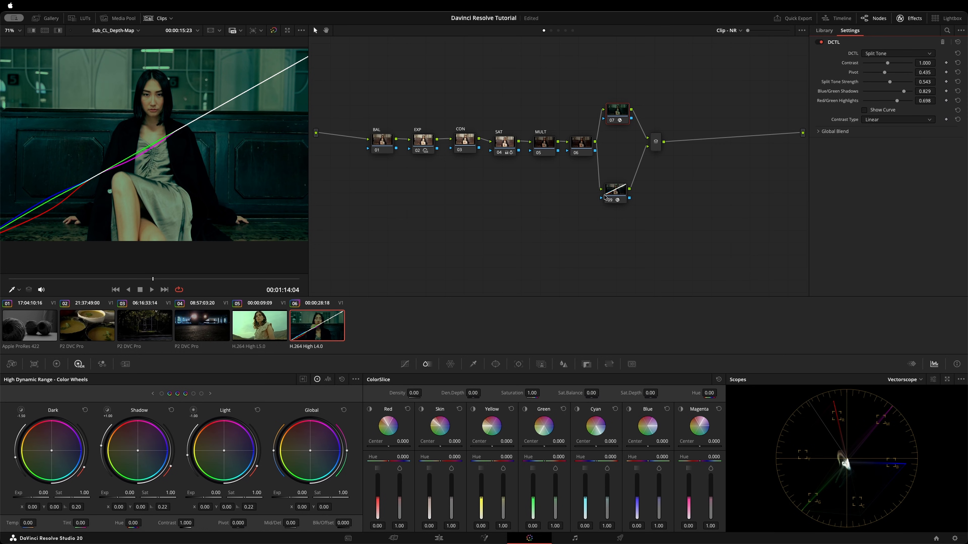
# Set node 09's Shadows Hue to 0.000 and node 07's Red/Green Highlights to 0.496
pyautogui.click(606, 196)
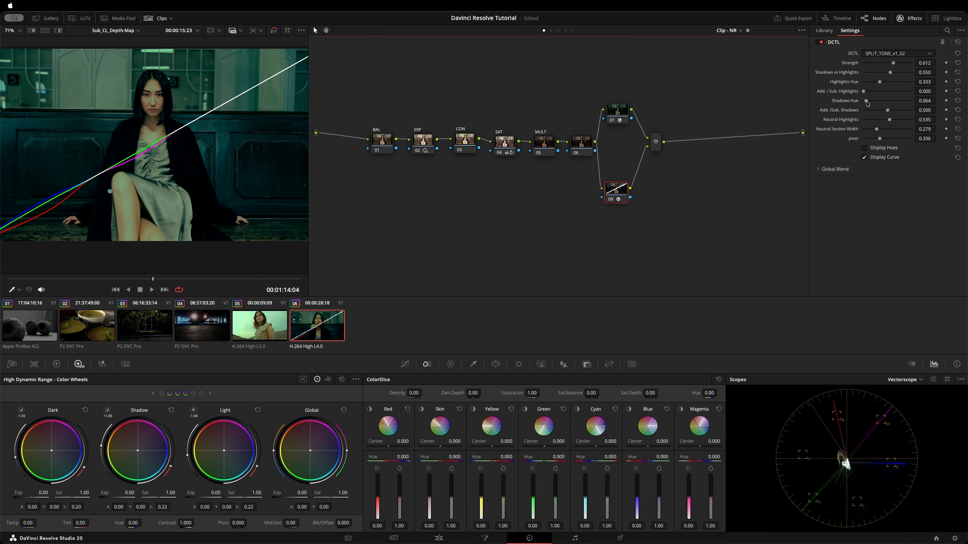
pyautogui.moveTo(867, 104); pyautogui.dragTo(843, 115)
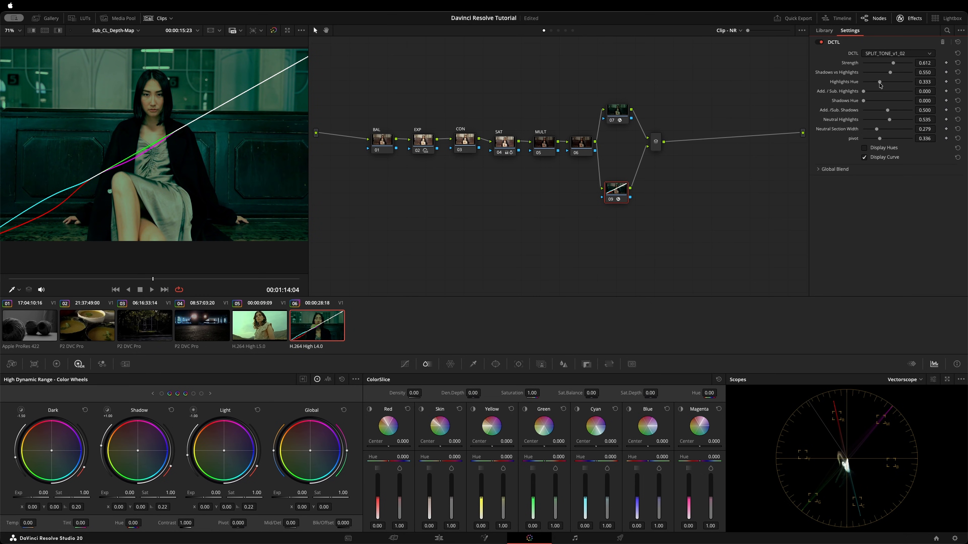
pyautogui.moveTo(882, 84); pyautogui.dragTo(880, 84)
pyautogui.click(618, 111)
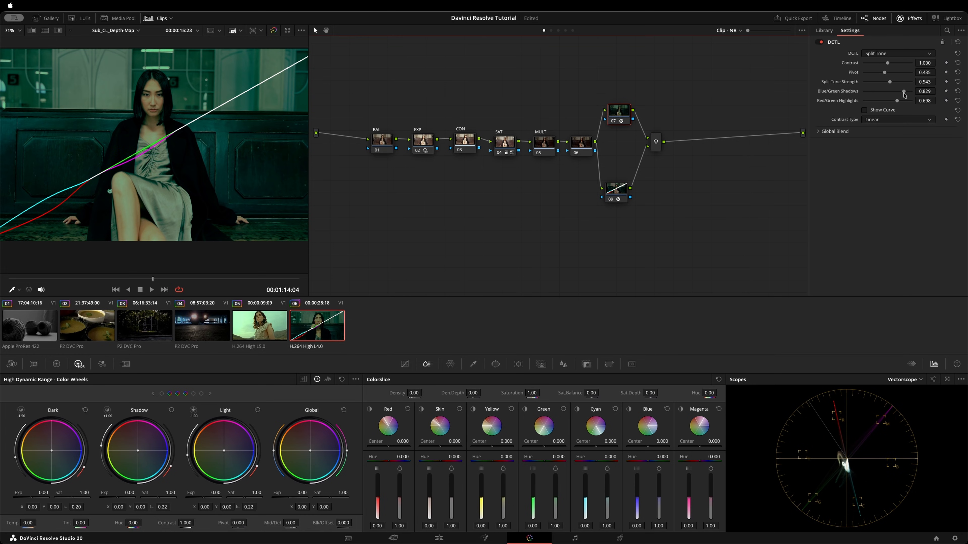
pyautogui.moveTo(899, 105); pyautogui.dragTo(887, 104)
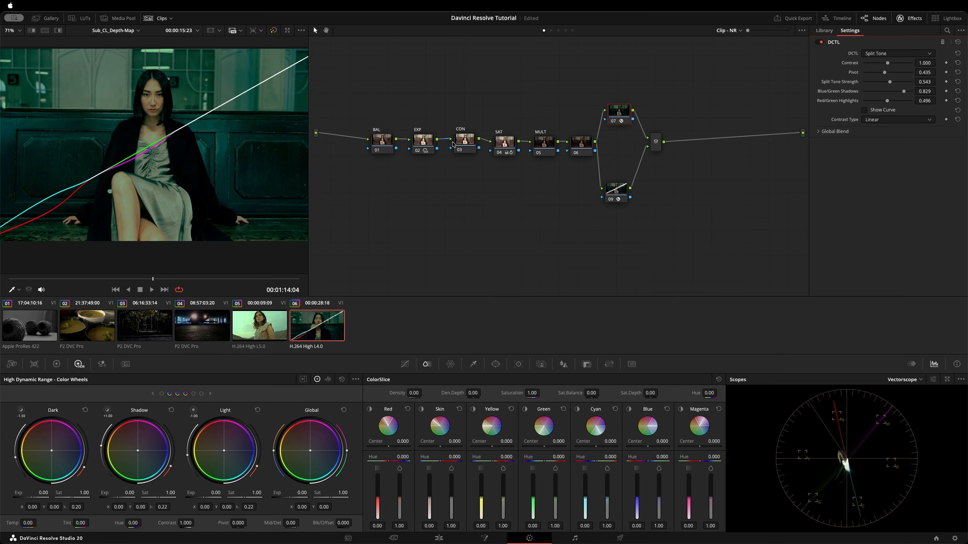
# Set the EXP node's Global exposure to 0.68
pyautogui.click(420, 143)
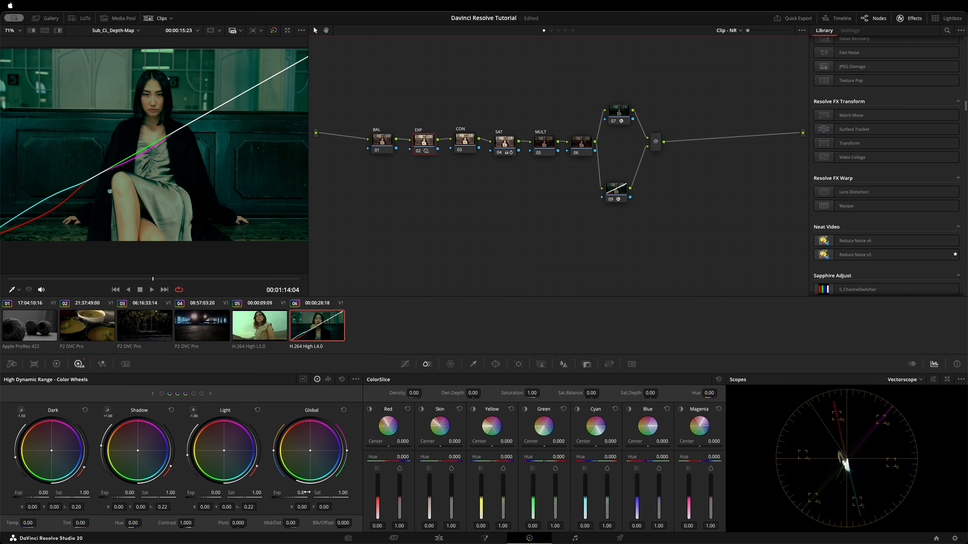
pyautogui.moveTo(307, 492)
pyautogui.mouseDown()
pyautogui.moveTo(294, 492)
pyautogui.moveTo(316, 492)
pyautogui.moveTo(298, 492)
pyautogui.mouseUp()
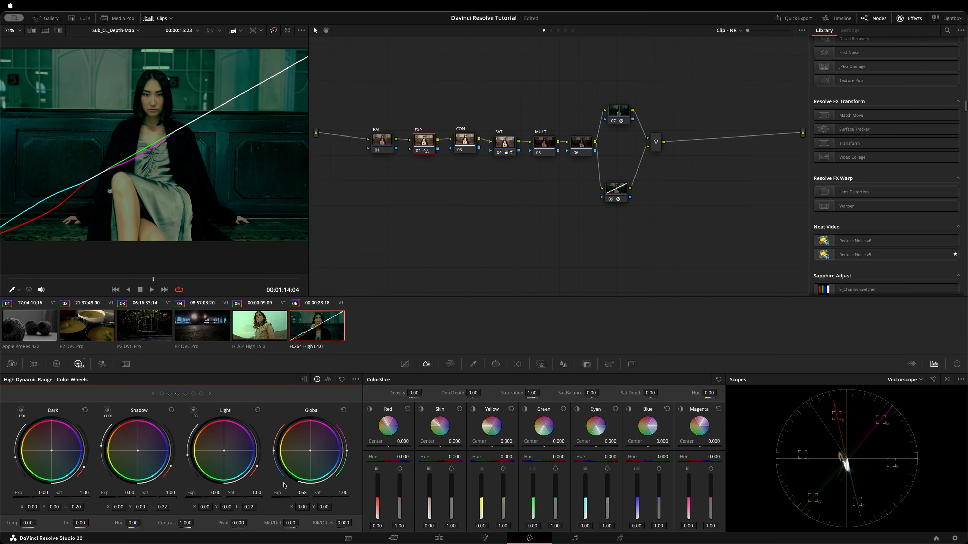
# Make room after the layer mixer and add a new serial node behind it
pyautogui.moveTo(656, 141); pyautogui.dragTo(666, 145)
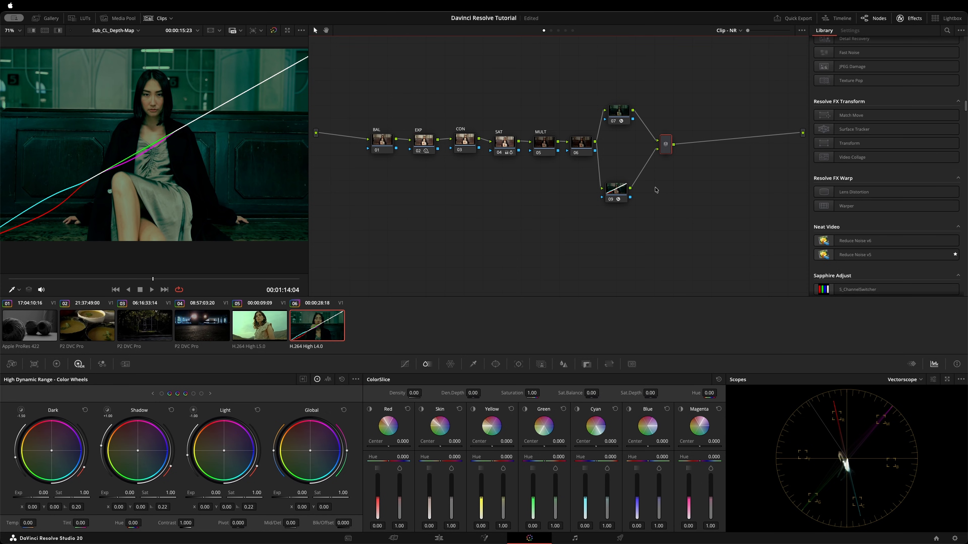
pyautogui.hotkey('alt', 's')
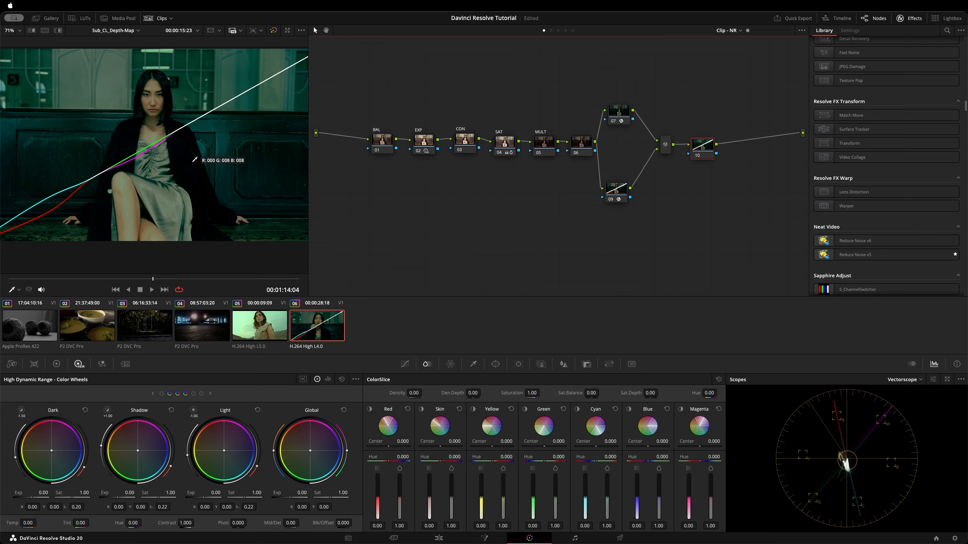
# Toggle the whole grade off and on repeatedly to compare the image before and after
pyautogui.hotkey('shift', 'd')
pyautogui.hotkey('shift', 'd')
pyautogui.hotkey('shift', 'd')
pyautogui.hotkey('shift', 'd')
pyautogui.hotkey('shift', 'd')
pyautogui.hotkey('shift', 'd')
# Set node 09's Add./Sub. Shadows to 0.357
pyautogui.click(620, 187)
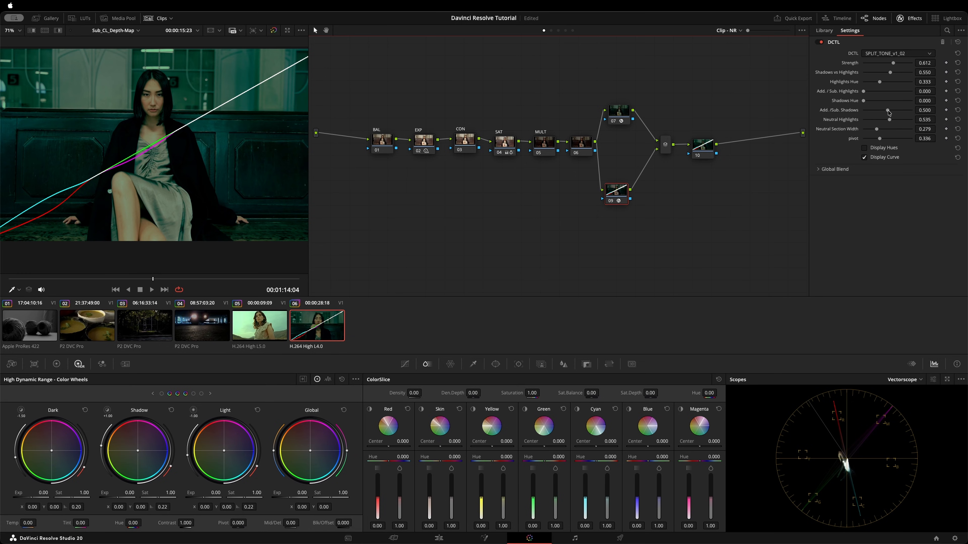
pyautogui.moveTo(888, 113); pyautogui.dragTo(886, 110)
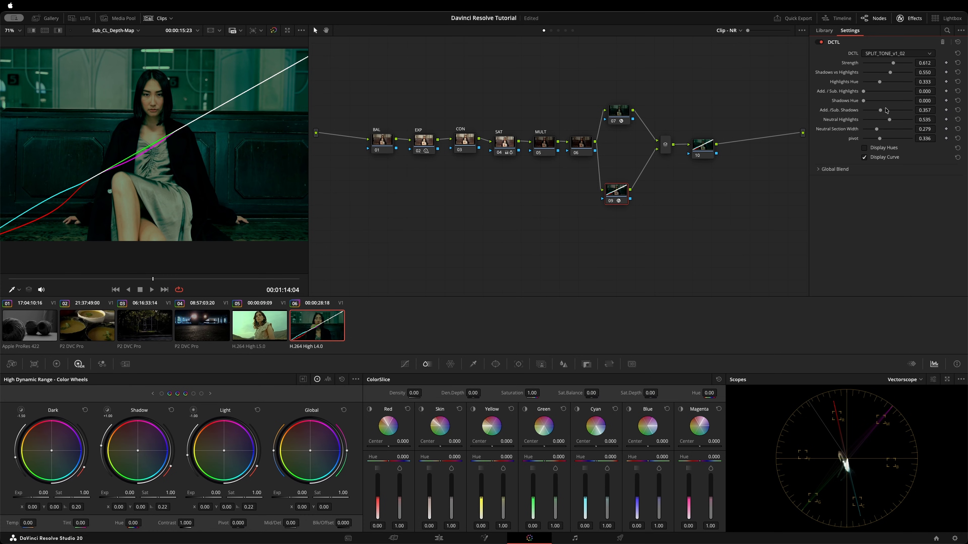
# Toggle node 09 off and on to compare its effect on the image
pyautogui.moveTo(617, 190); pyautogui.dragTo(615, 189)
pyautogui.press('super+d')
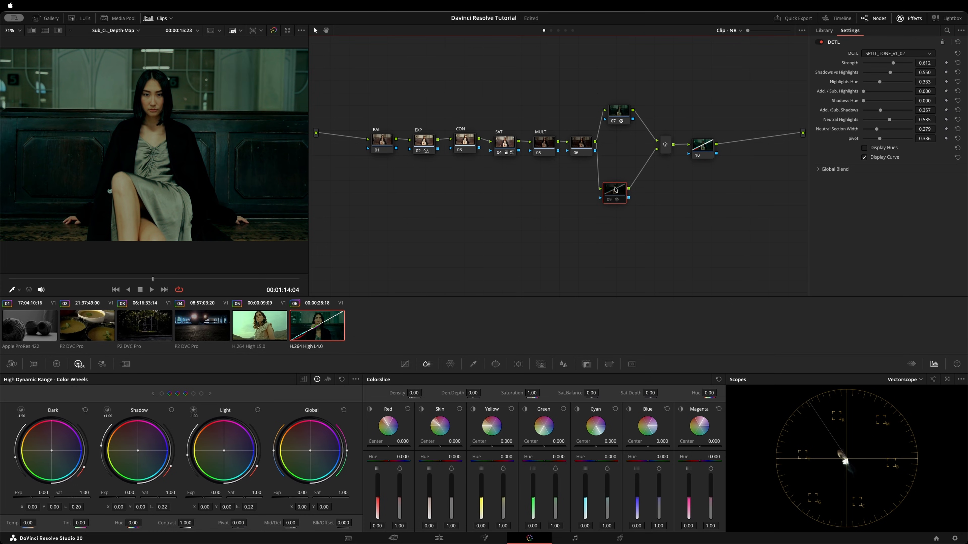
pyautogui.press('super+d')
pyautogui.press('super+d')
pyautogui.press('super+d')
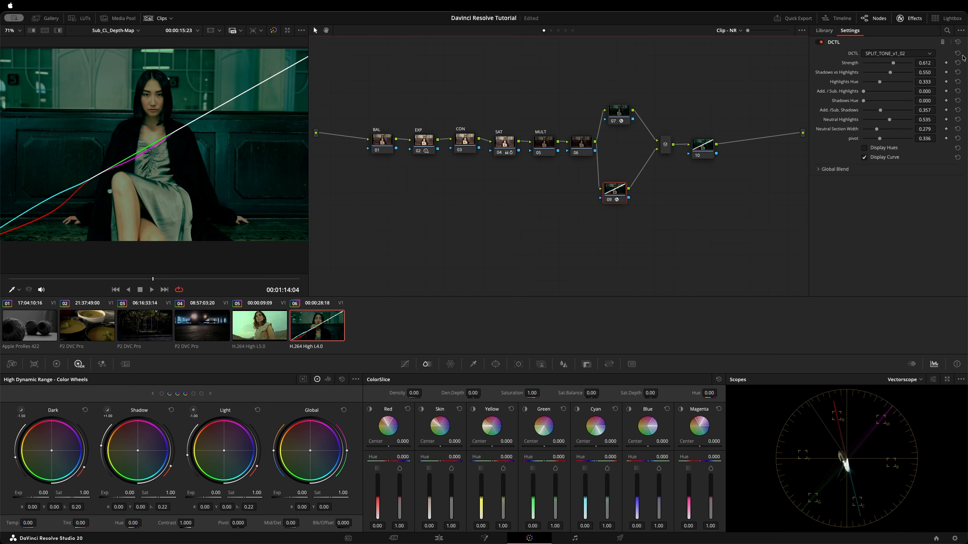
# Reset node 09's DCTL settings to their defaults and choose SPLIT_TONE_v1_02 for it again
pyautogui.click(958, 54)
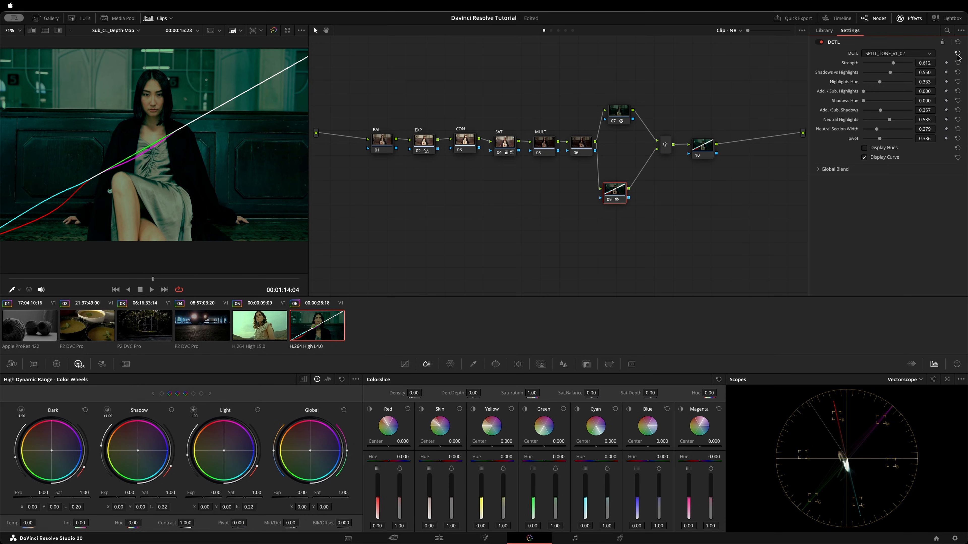
pyautogui.click(922, 53)
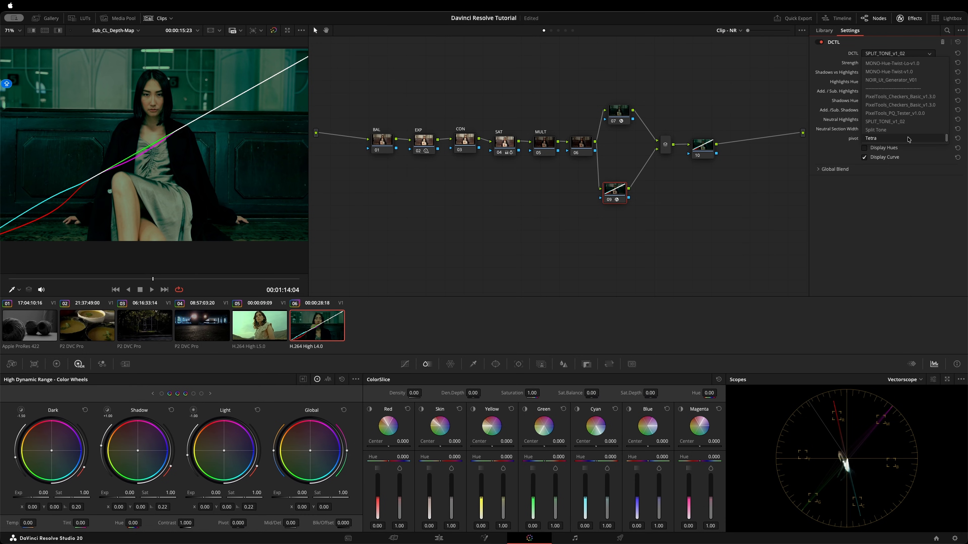
pyautogui.click(914, 122)
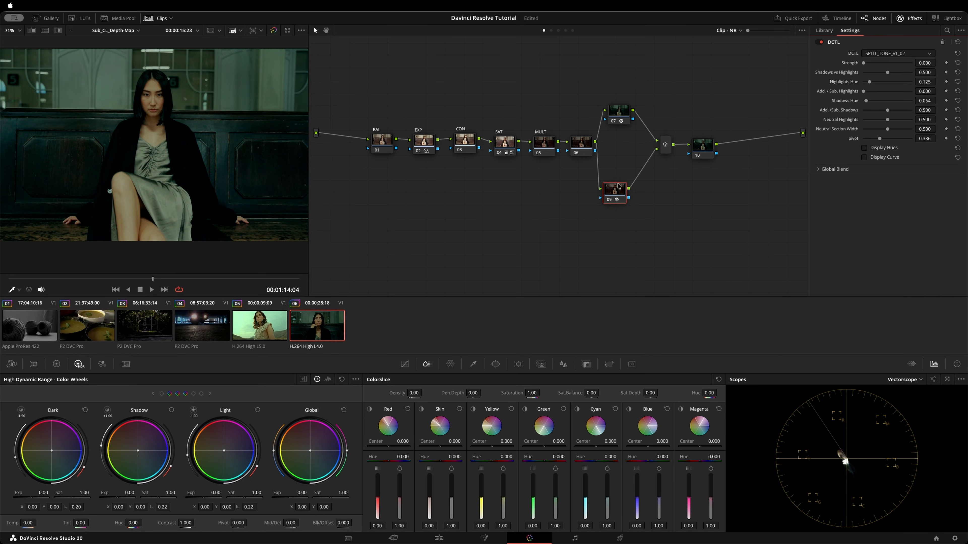
pyautogui.moveTo(619, 187); pyautogui.dragTo(620, 186)
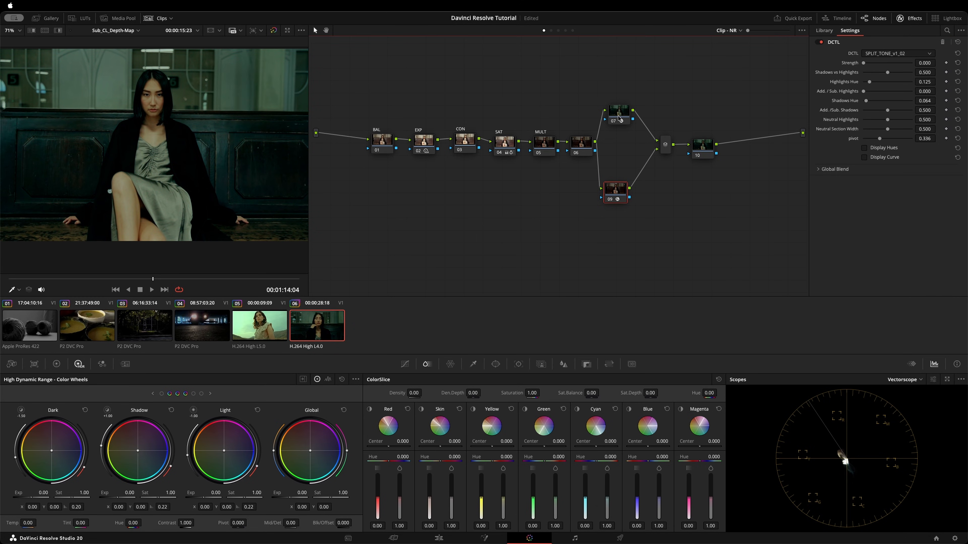
# On node 07's Split Tone DCTL, set Blue/Green Shadows to 0.822 and Red/Green Highlights to 0.271
pyautogui.click(609, 122)
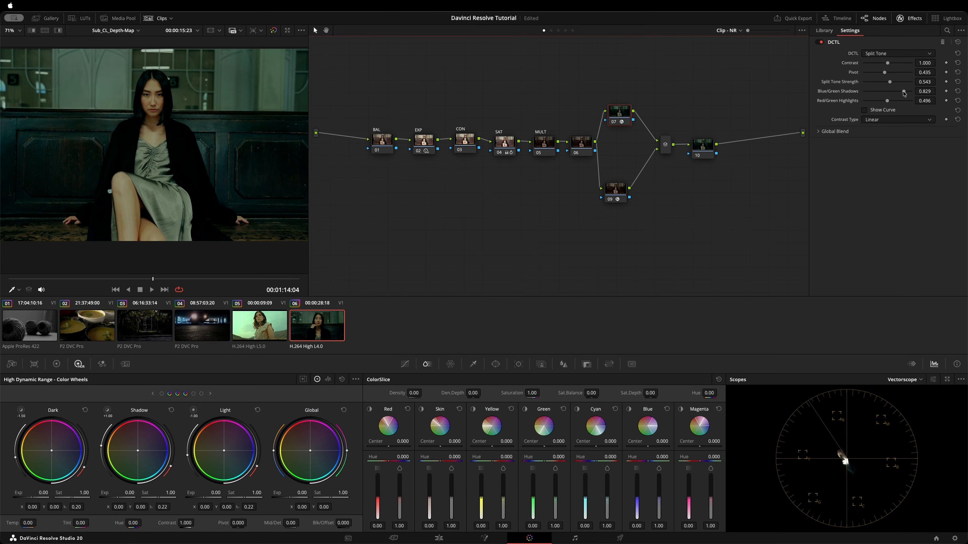
pyautogui.moveTo(904, 94); pyautogui.dragTo(879, 106)
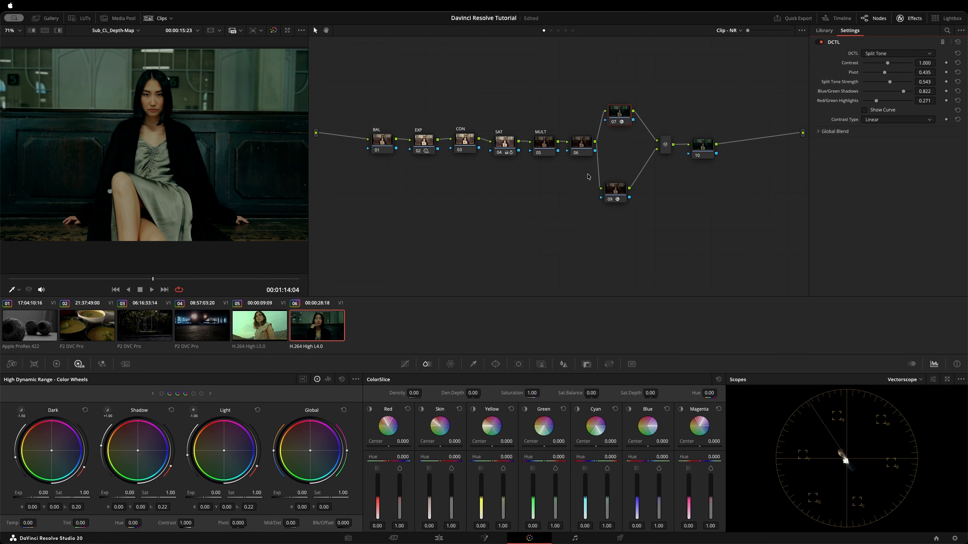
# On node 09, display the split-tone curve and set Strength to 0.225 and Neutral Section Width to 0.326
pyautogui.click(615, 188)
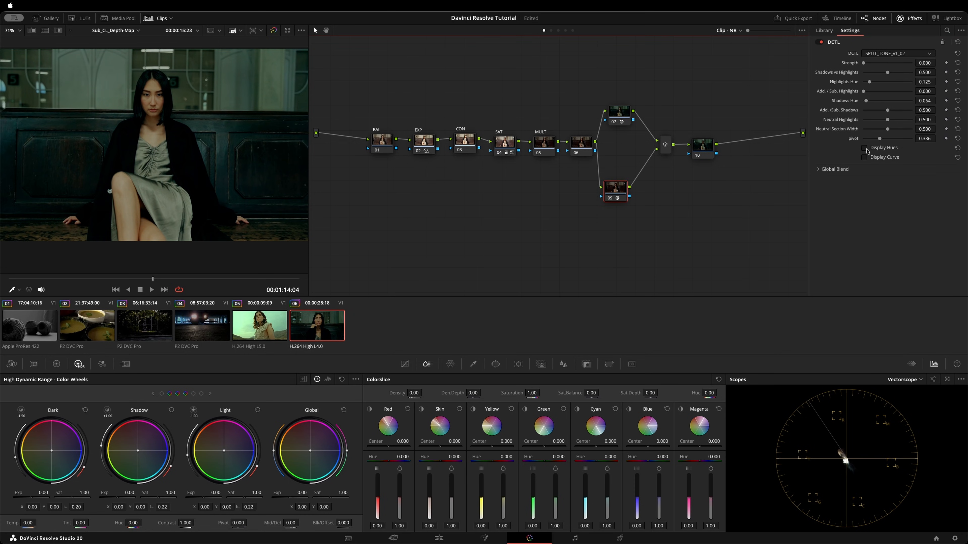
pyautogui.click(864, 158)
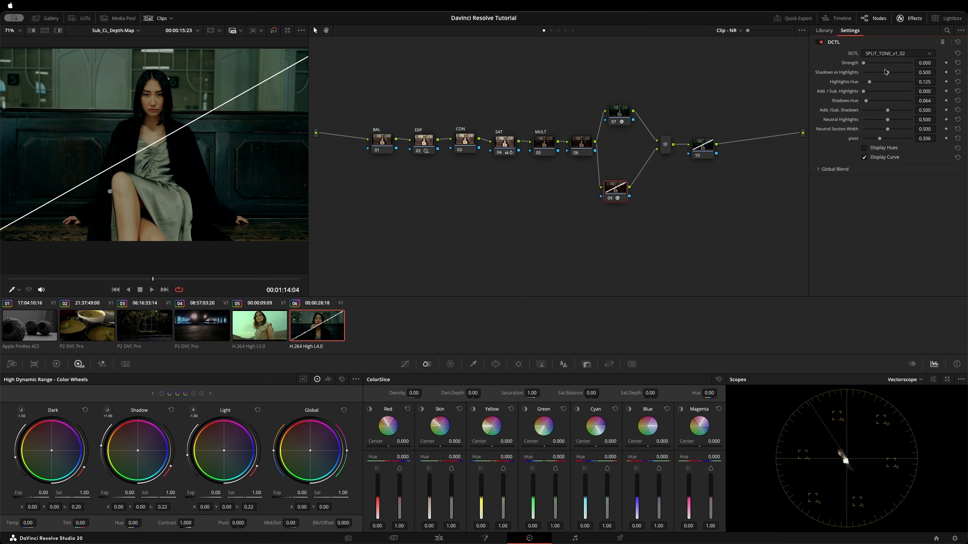
pyautogui.moveTo(863, 66)
pyautogui.mouseDown()
pyautogui.moveTo(892, 68)
pyautogui.moveTo(875, 66)
pyautogui.mouseUp()
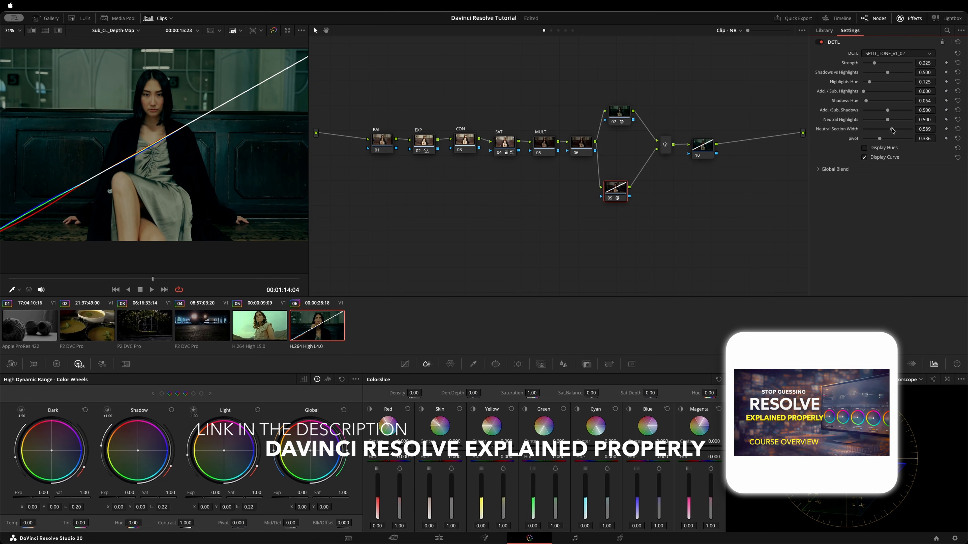
pyautogui.moveTo(892, 130); pyautogui.dragTo(879, 131)
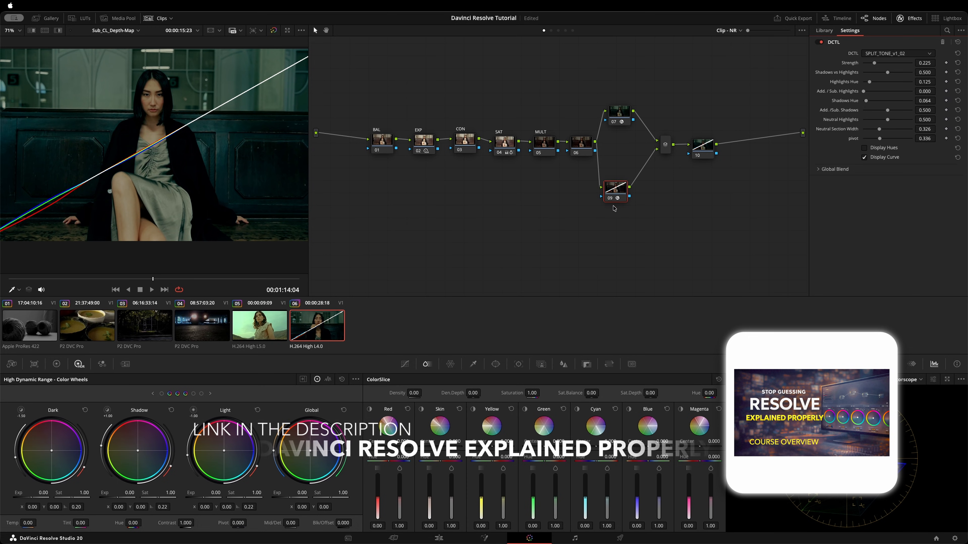
# Disable and re-enable node 09 several times to judge its softened split tone
pyautogui.moveTo(617, 189); pyautogui.dragTo(616, 189)
pyautogui.hotkey('ctrl', 'd')
pyautogui.hotkey('ctrl', 'd')
pyautogui.hotkey('ctrl', 'd')
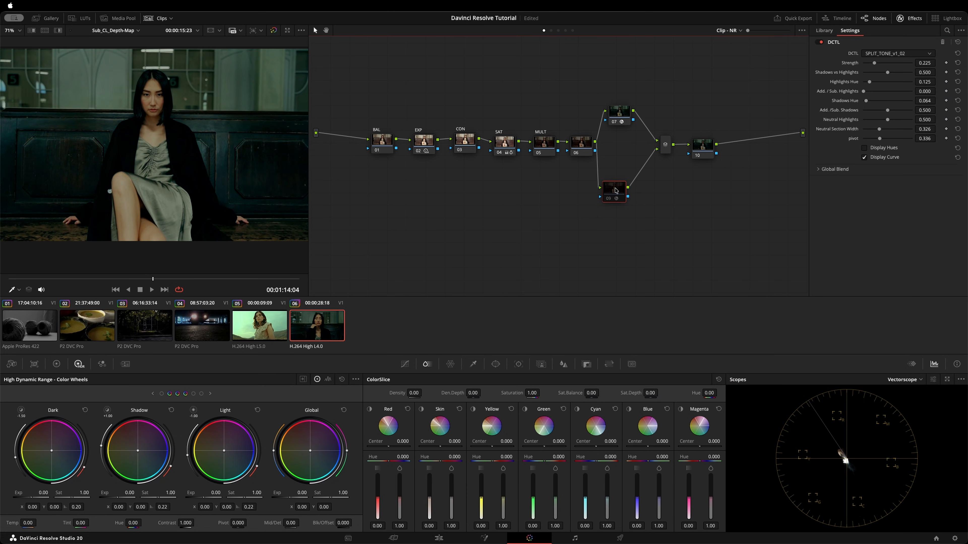
pyautogui.hotkey('ctrl', 'd')
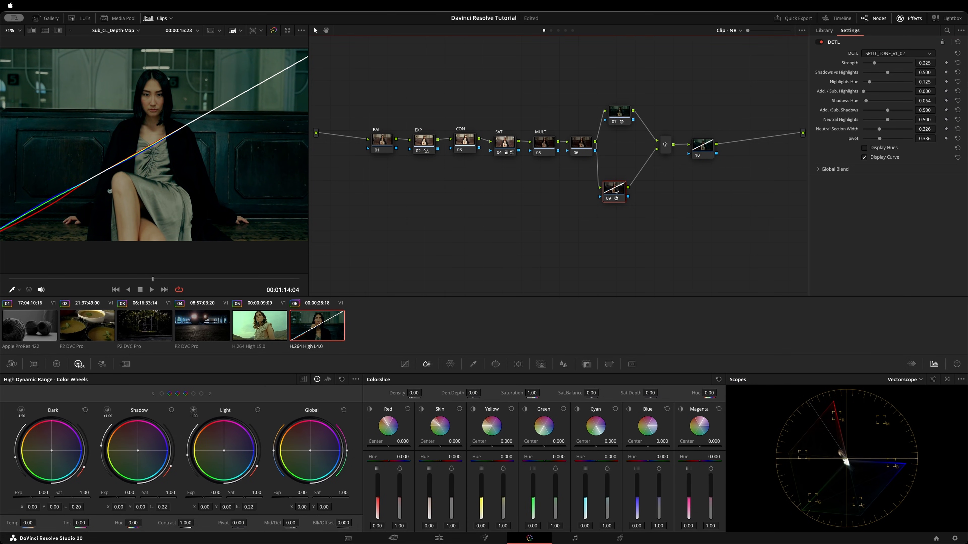
pyautogui.moveTo(620, 186); pyautogui.dragTo(621, 188)
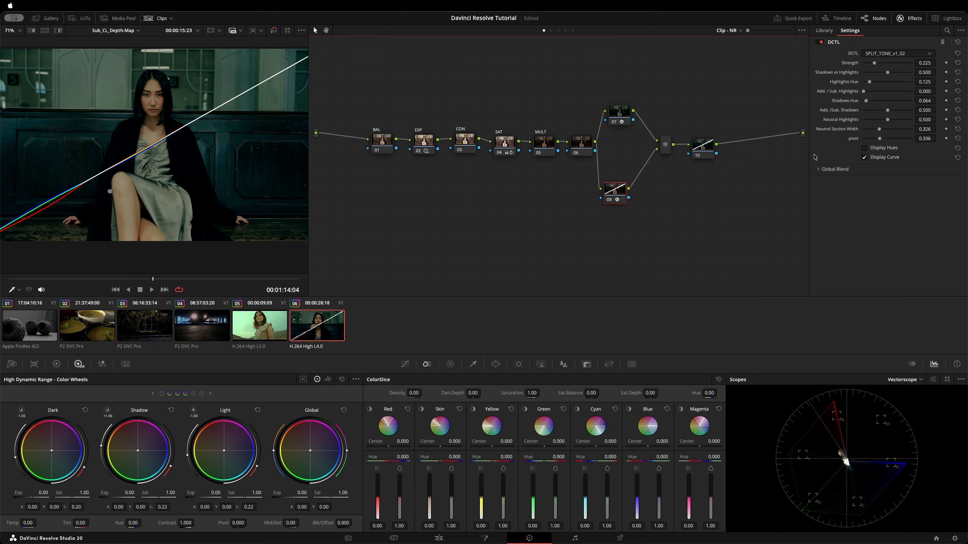
# Hide node 09's curve display and bypass the whole grade briefly to compare before and after
pyautogui.click(873, 160)
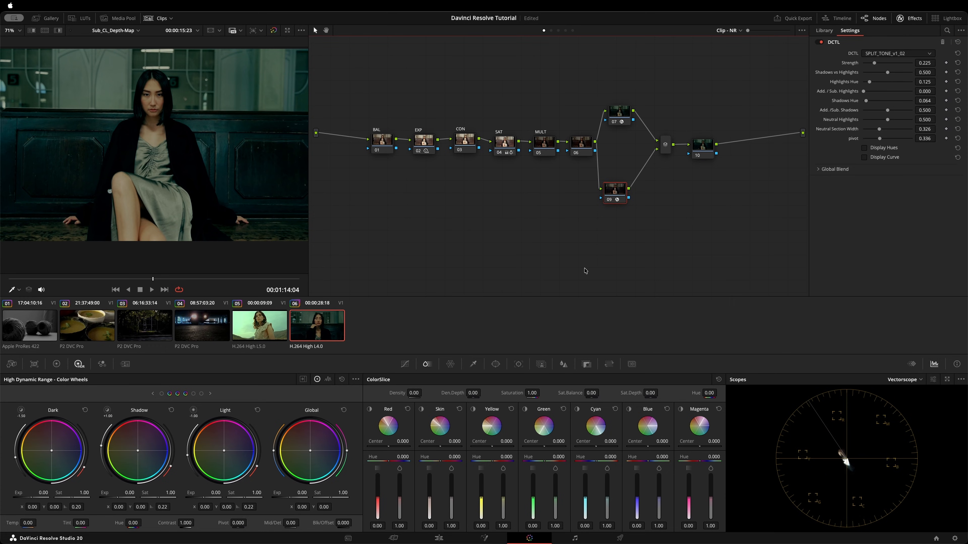
pyautogui.hotkey('shift', 'd')
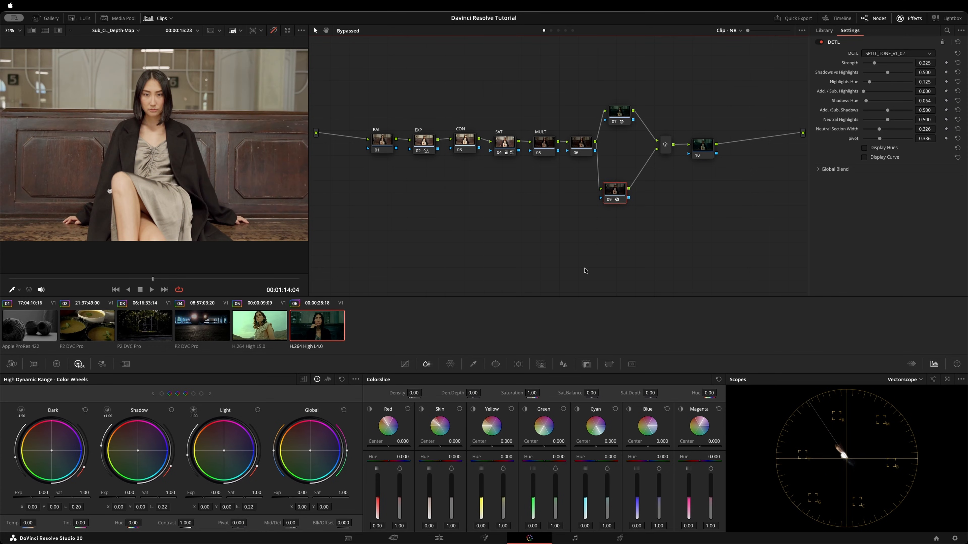
pyautogui.hotkey('shift', 'd')
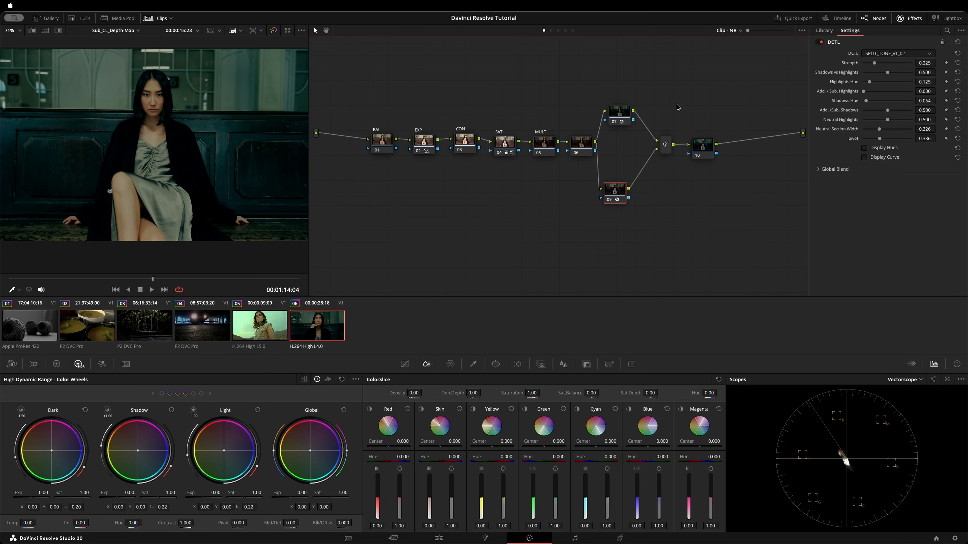
# Make room behind the layer mixer, insert serial nodes 11 and 12 before node 10, and add a layer node alongside node 12
pyautogui.moveTo(710, 146); pyautogui.dragTo(754, 148)
pyautogui.moveTo(665, 148); pyautogui.dragTo(654, 153)
pyautogui.hotkey('alt', 's')
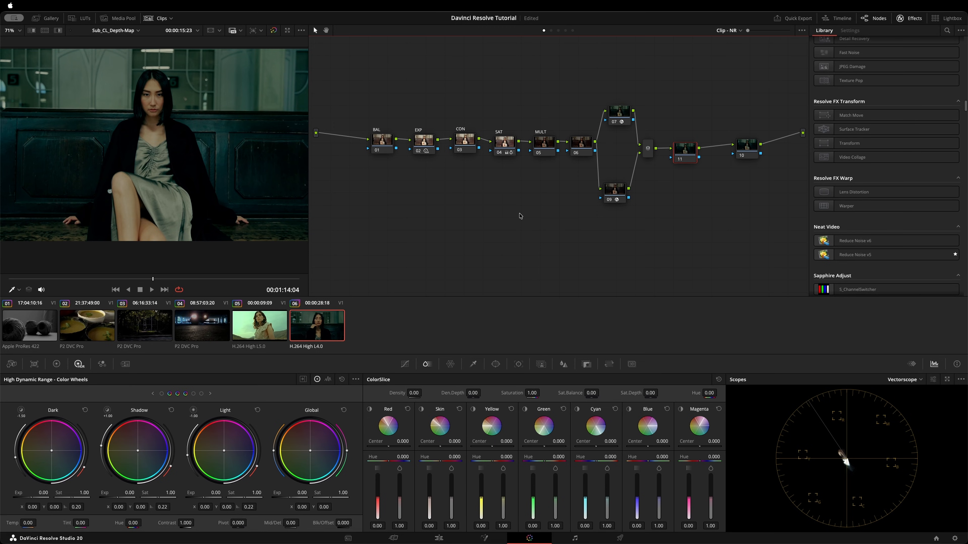
pyautogui.hotkey('alt', 's')
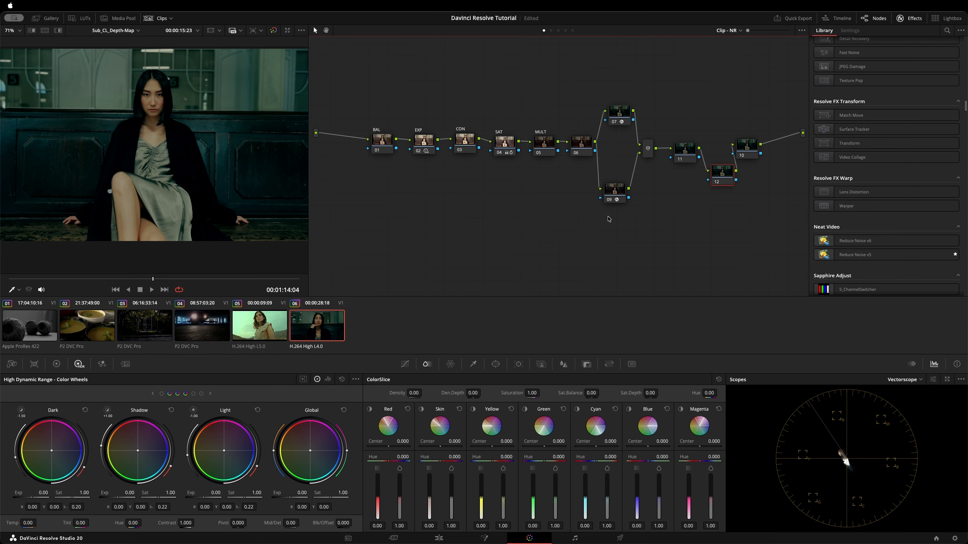
pyautogui.hotkey('alt', 'l')
pyautogui.moveTo(723, 180); pyautogui.dragTo(774, 159)
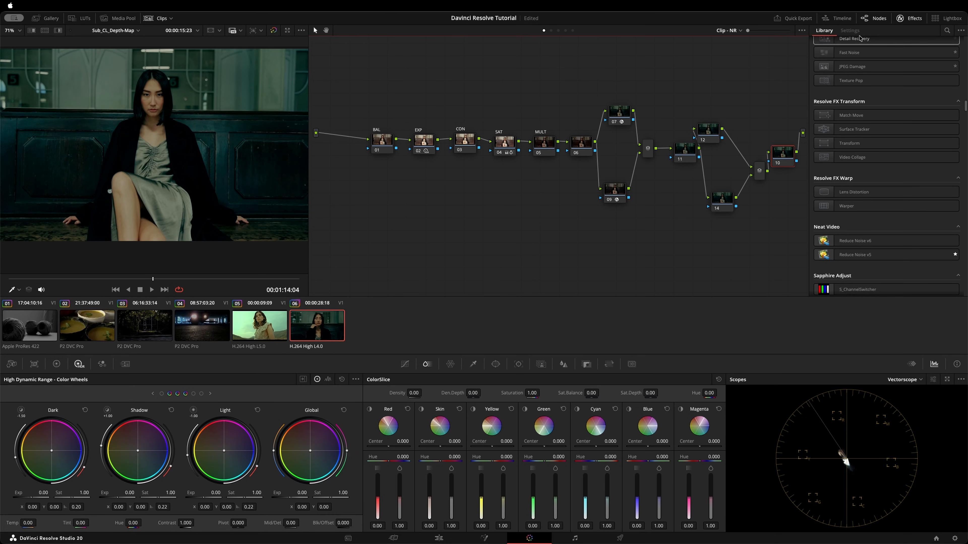
# Hide the effects library to widen the node area and clean up the node graph
pyautogui.click(909, 20)
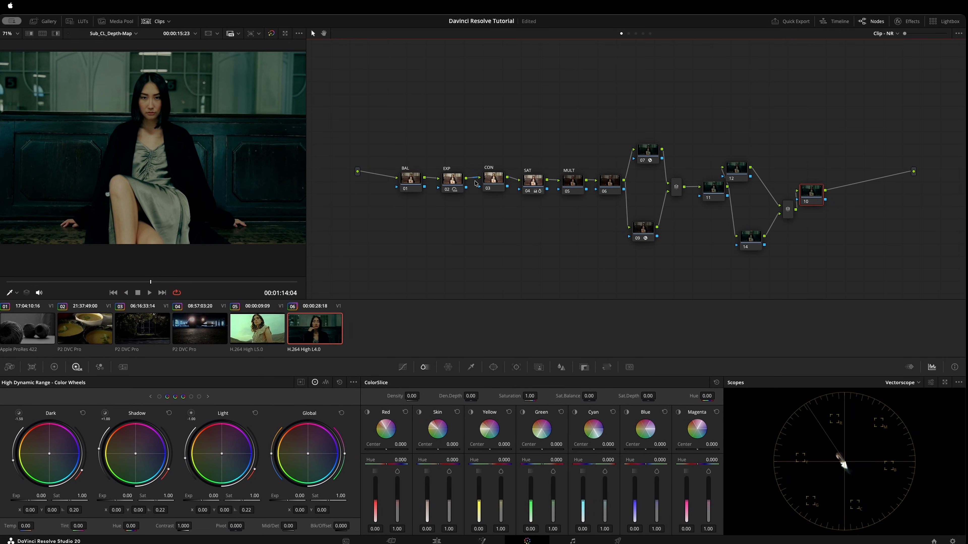
pyautogui.rightClick(425, 113)
pyautogui.click(472, 205)
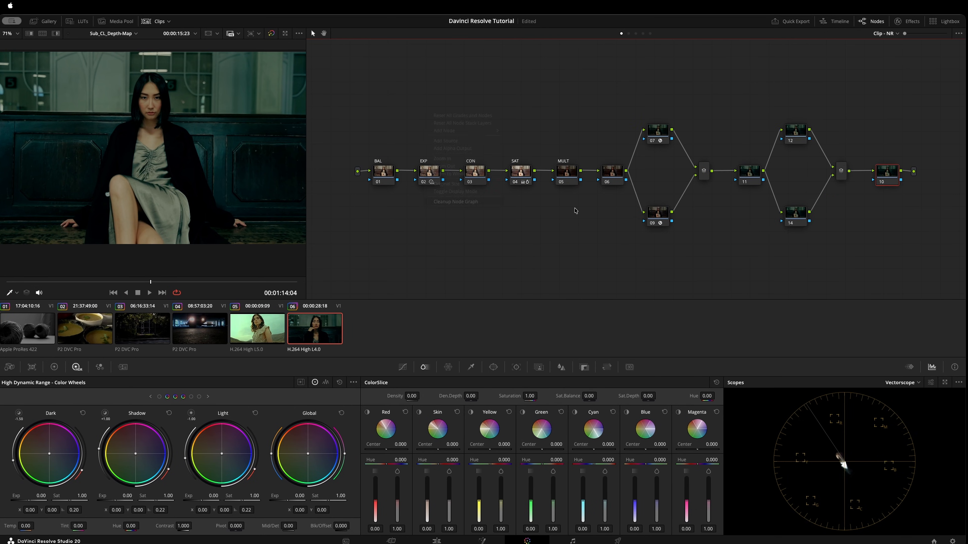
# Add a circular window to node 12 and shape it into a tall, soft ellipse around the woman at 00:00:02:14, aspect 21.64, softness 6.36
pyautogui.click(789, 141)
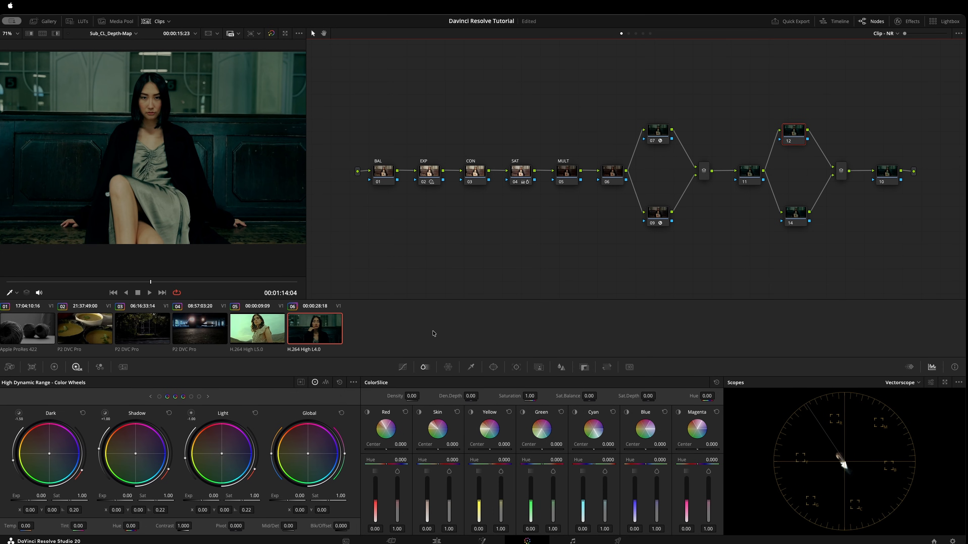
pyautogui.click(493, 367)
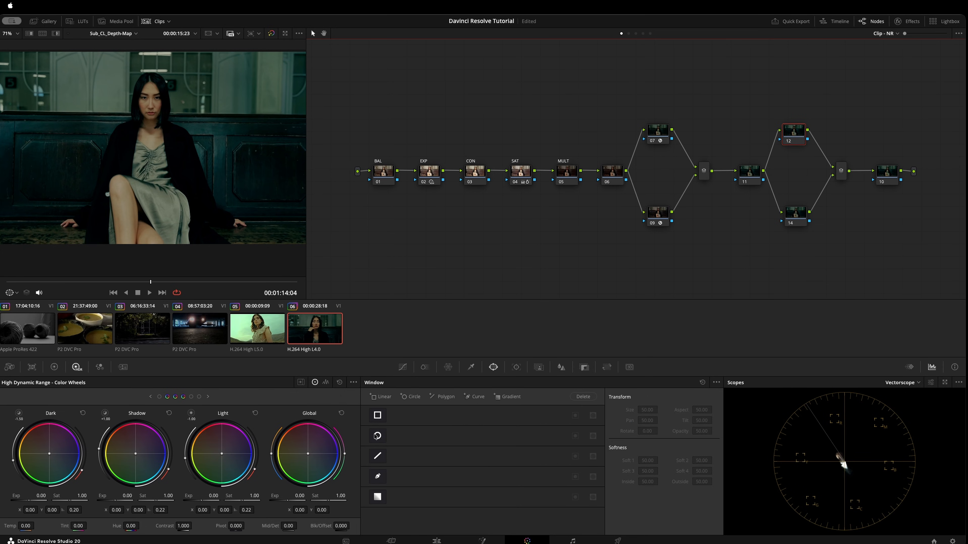
pyautogui.click(378, 436)
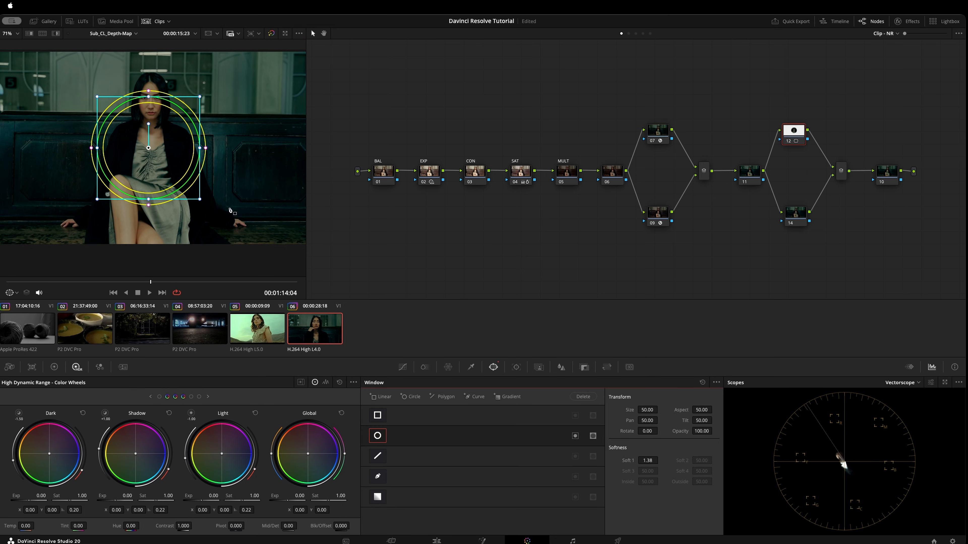
pyautogui.moveTo(100, 283); pyautogui.dragTo(29, 283)
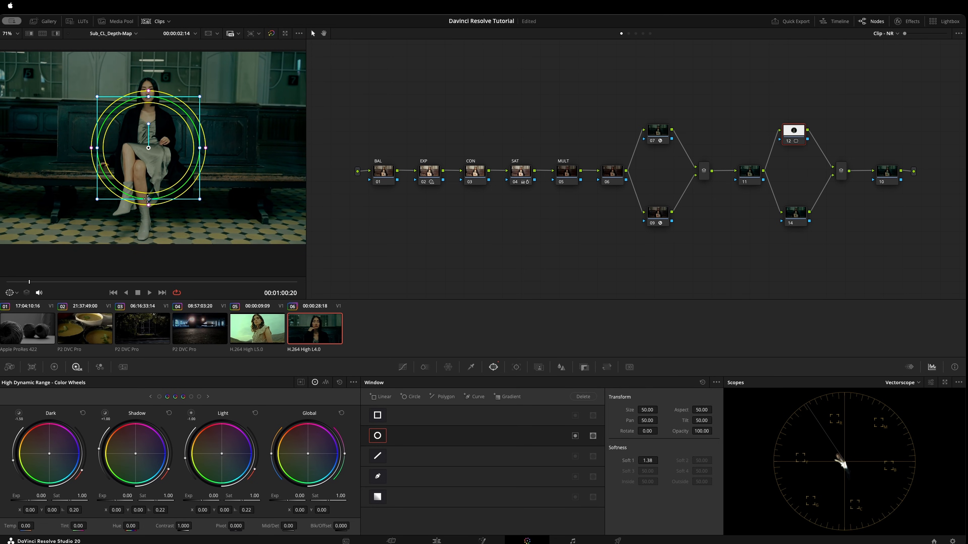
pyautogui.moveTo(149, 199); pyautogui.dragTo(148, 266)
pyautogui.moveTo(205, 148); pyautogui.dragTo(227, 147)
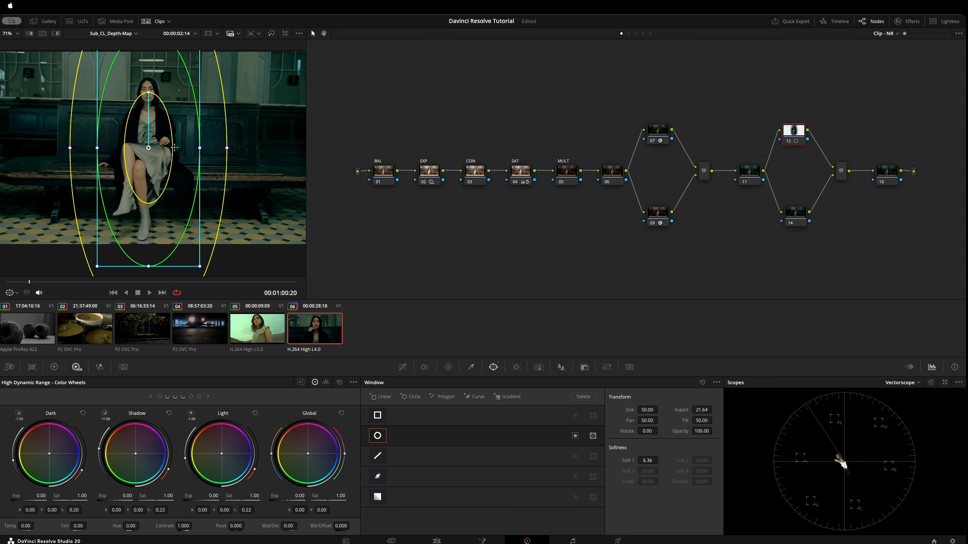
pyautogui.moveTo(148, 148); pyautogui.dragTo(147, 132)
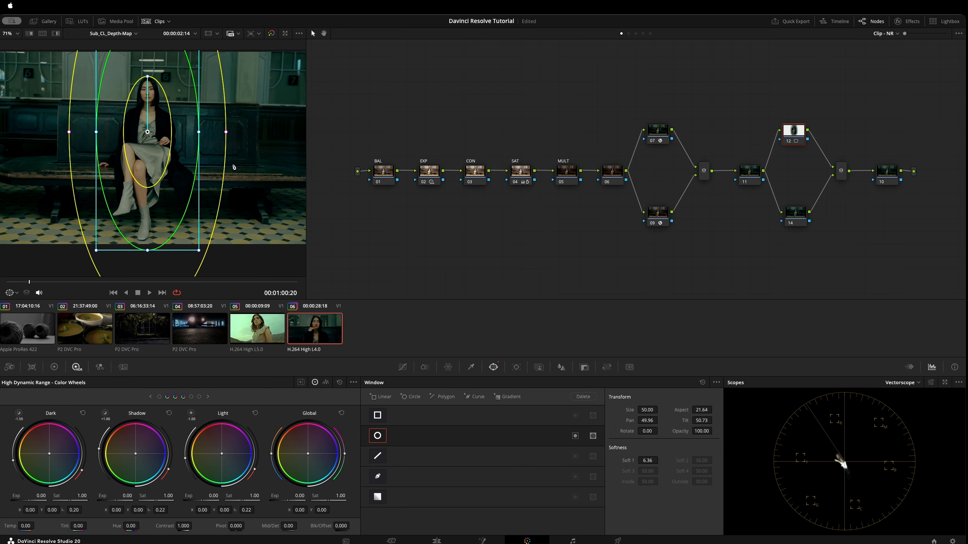
# Add an outside node after node 12 and shift node 12 slightly to space the pair
pyautogui.click(792, 129)
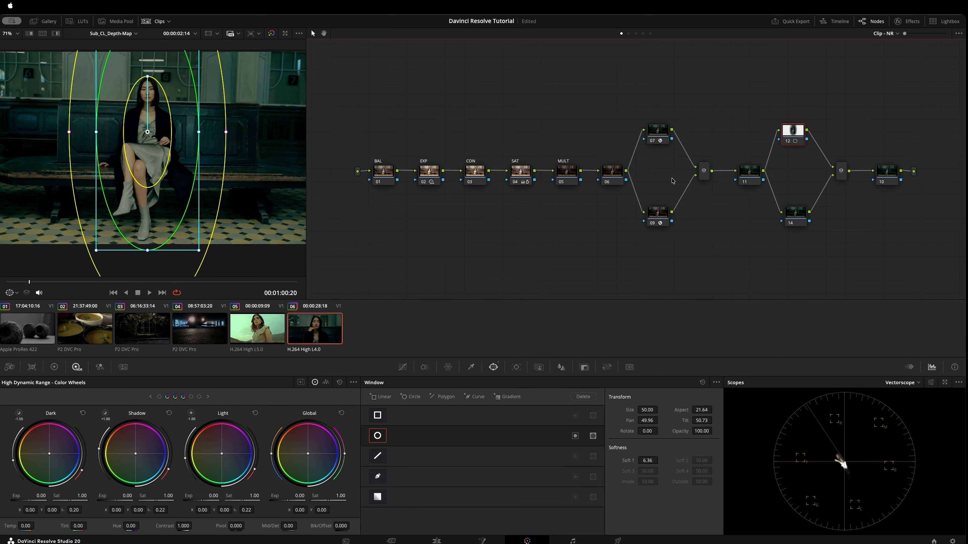
pyautogui.hotkey('alt', 's')
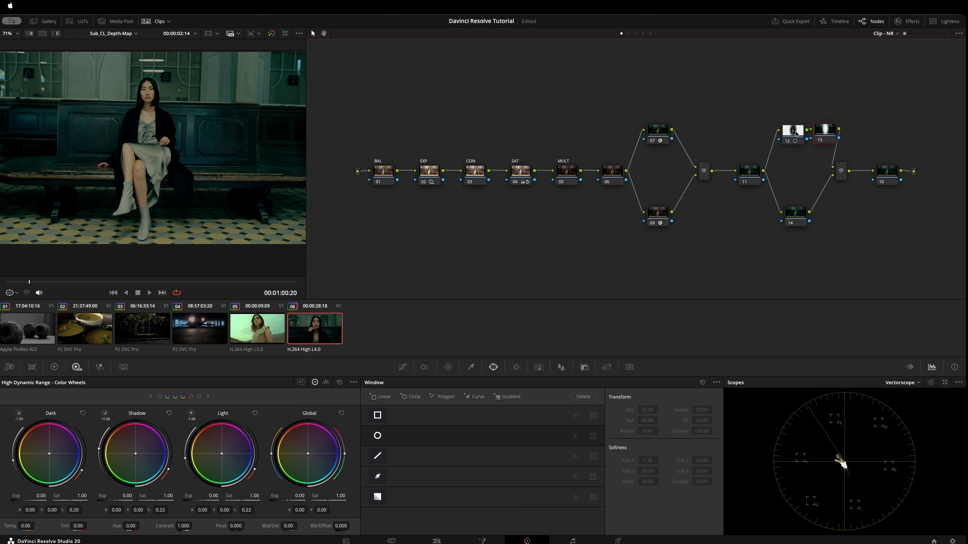
pyautogui.moveTo(793, 135); pyautogui.dragTo(785, 134)
pyautogui.rightClick(785, 134)
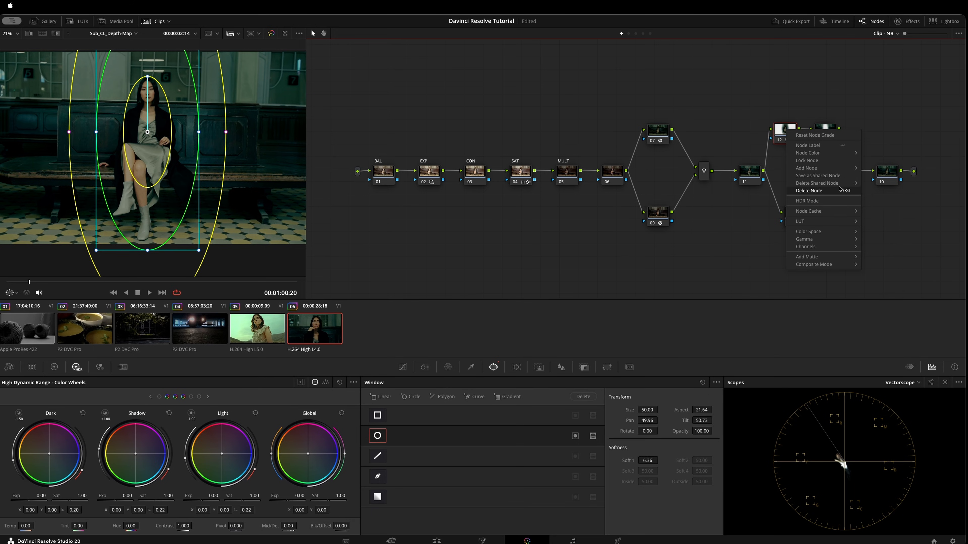
pyautogui.moveTo(848, 170)
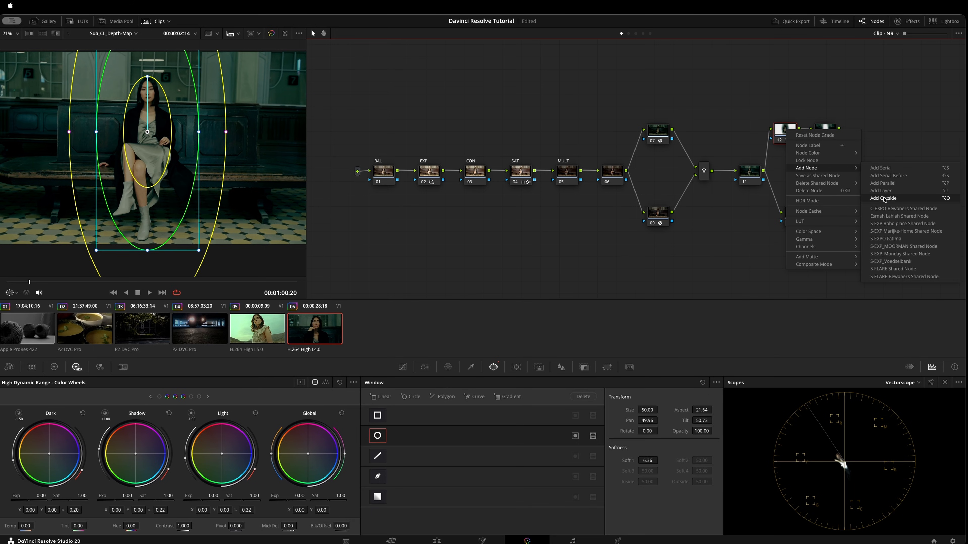
pyautogui.press('Escape')
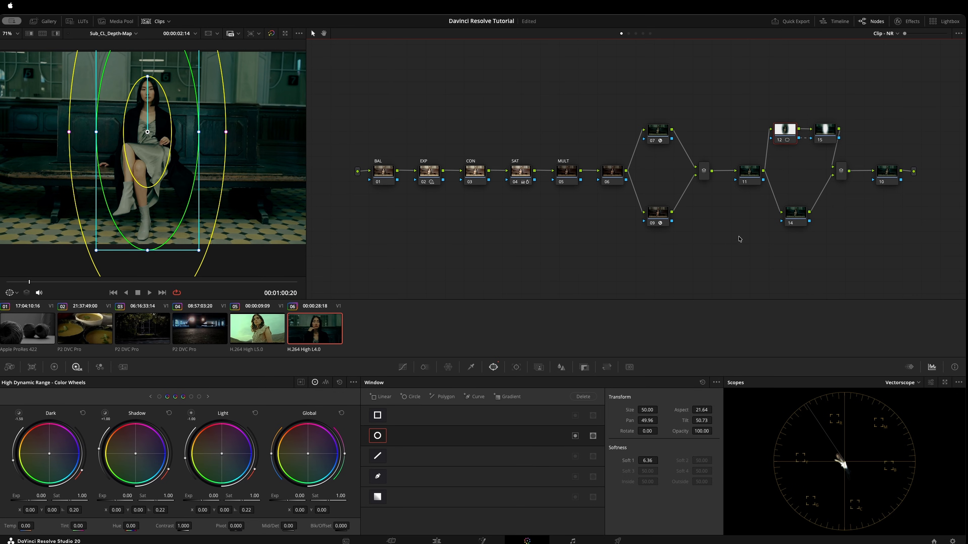
# Set the Global exposure of outside node 15 to -0.53, then select node 12 again
pyautogui.click(820, 131)
pyautogui.moveTo(819, 131); pyautogui.dragTo(817, 131)
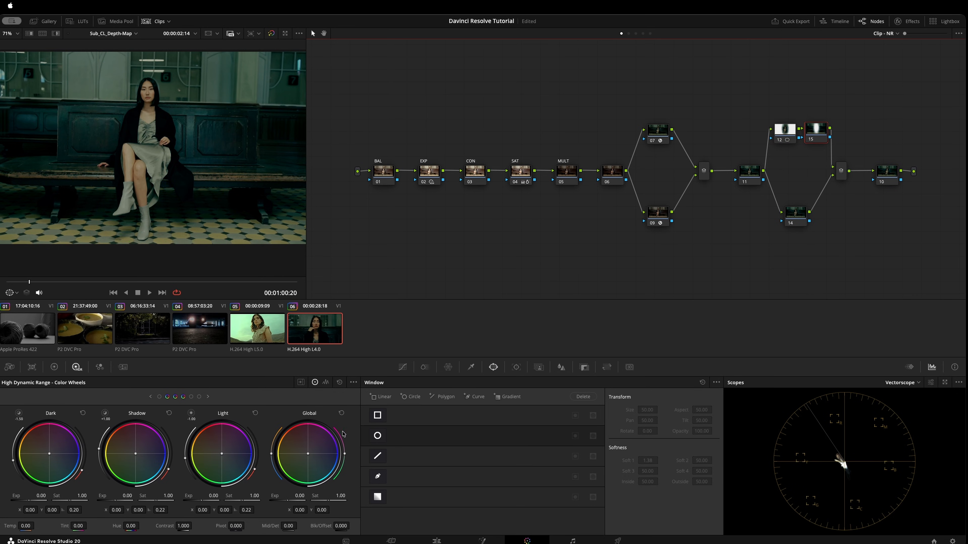
pyautogui.moveTo(299, 496); pyautogui.dragTo(299, 495)
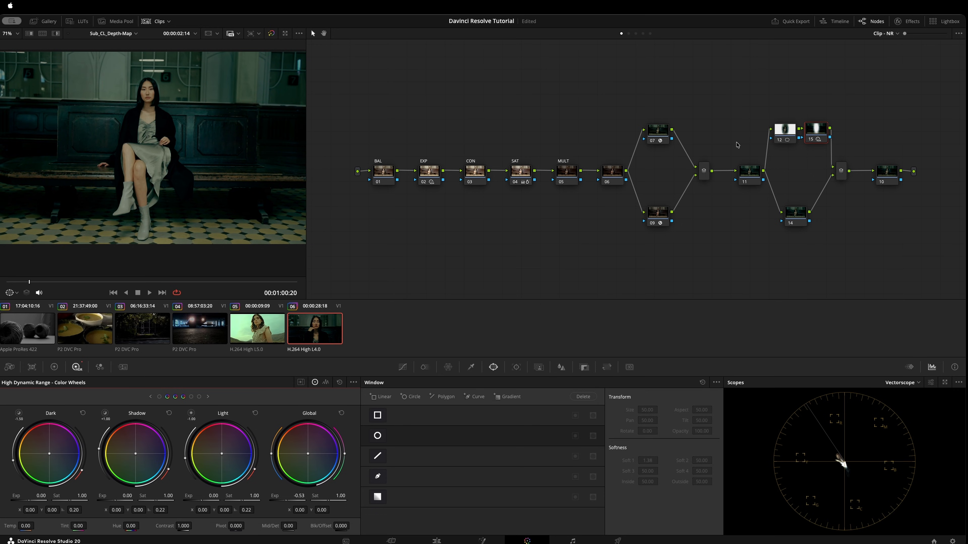
pyautogui.click(784, 132)
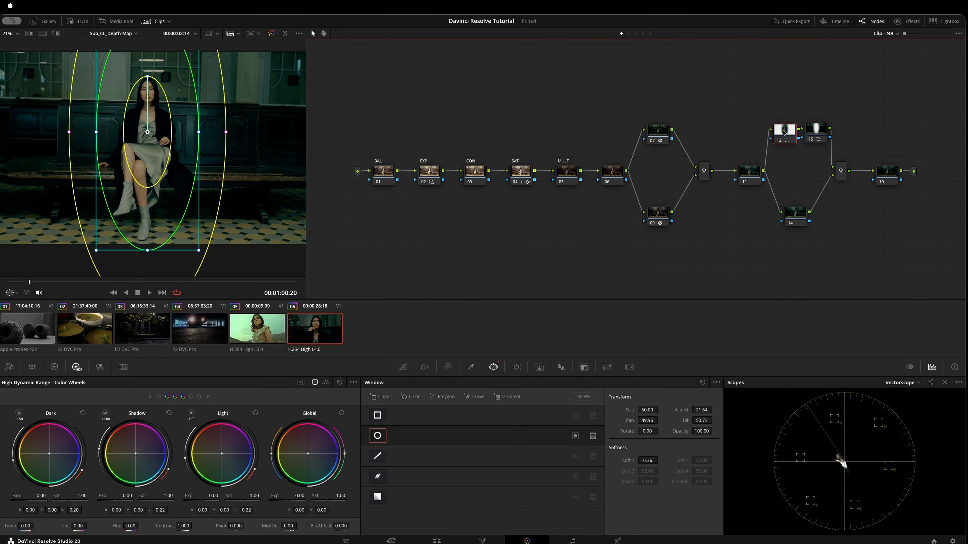
# Hide the window overlay and toggle node 12 off and on to compare its effect on the frame
pyautogui.hotkey('shift', '`')
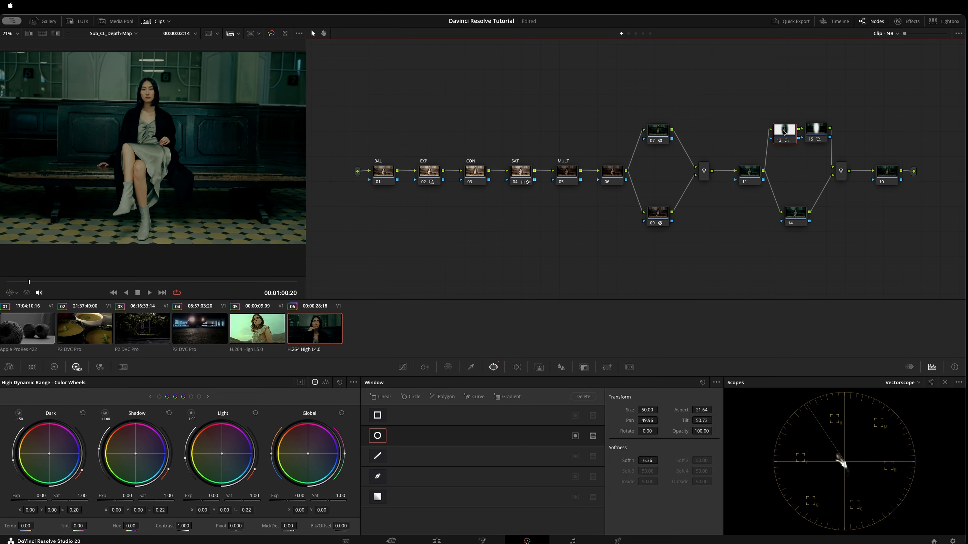
pyautogui.hotkey('ctrl', 'd')
pyautogui.hotkey('ctrl', 'd')
pyautogui.hotkey('ctrl', 'd')
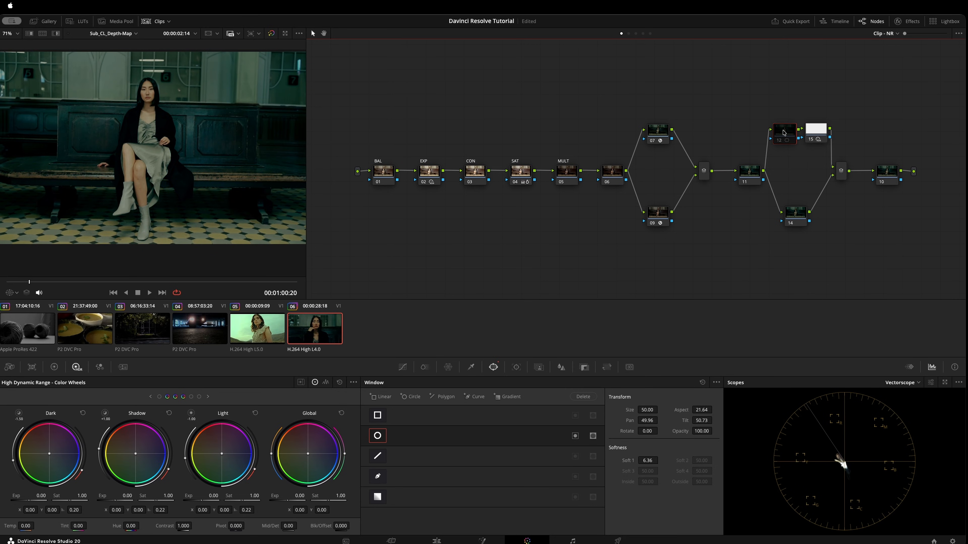
pyautogui.hotkey('ctrl', 'd')
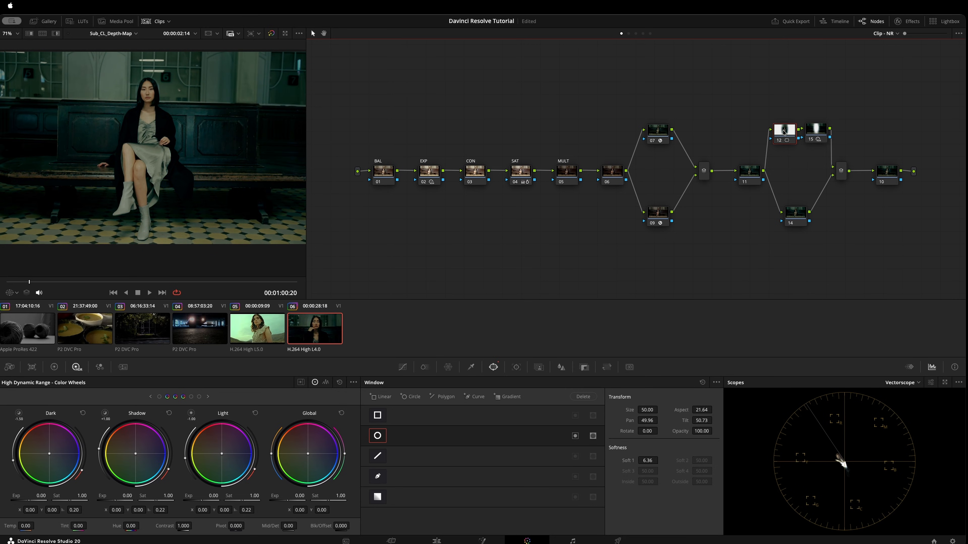
# Add a circular window to node 14 and line up nodes 12 and 14 one above the other
pyautogui.moveTo(796, 214); pyautogui.dragTo(783, 219)
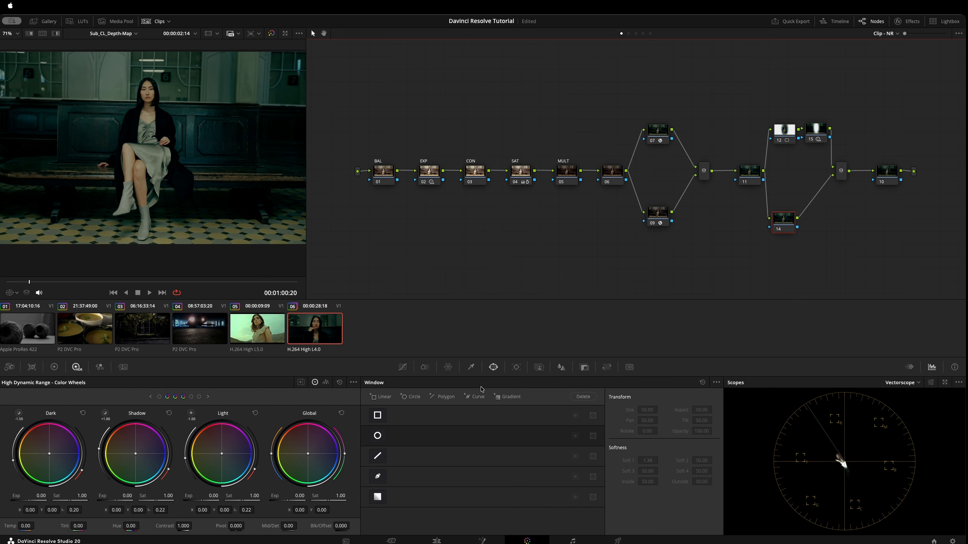
pyautogui.click(370, 437)
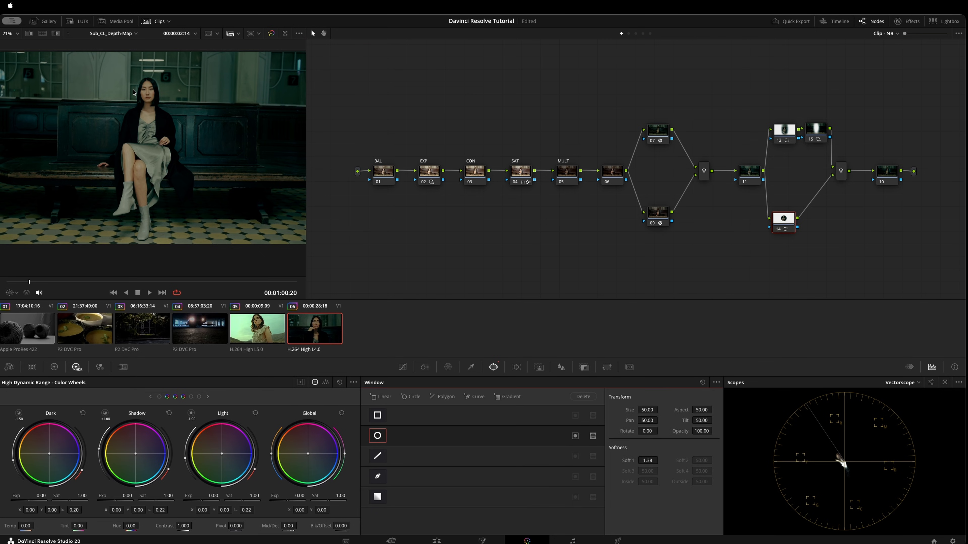
pyautogui.click(779, 130)
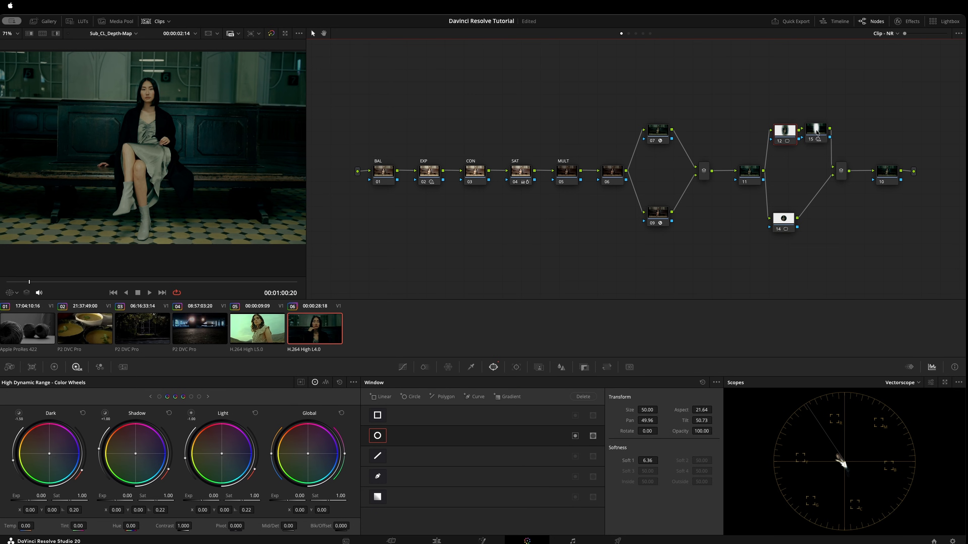
pyautogui.moveTo(817, 131); pyautogui.dragTo(783, 132)
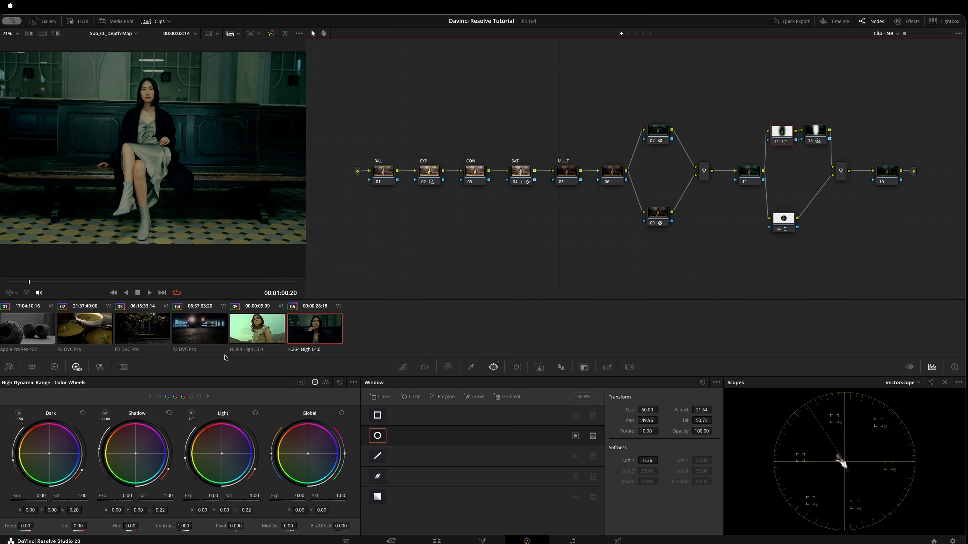
# Track node 12's elliptical window forward and backward through the clip with Tilt and Rotate analysis disabled
pyautogui.hotkey('shift', '`')
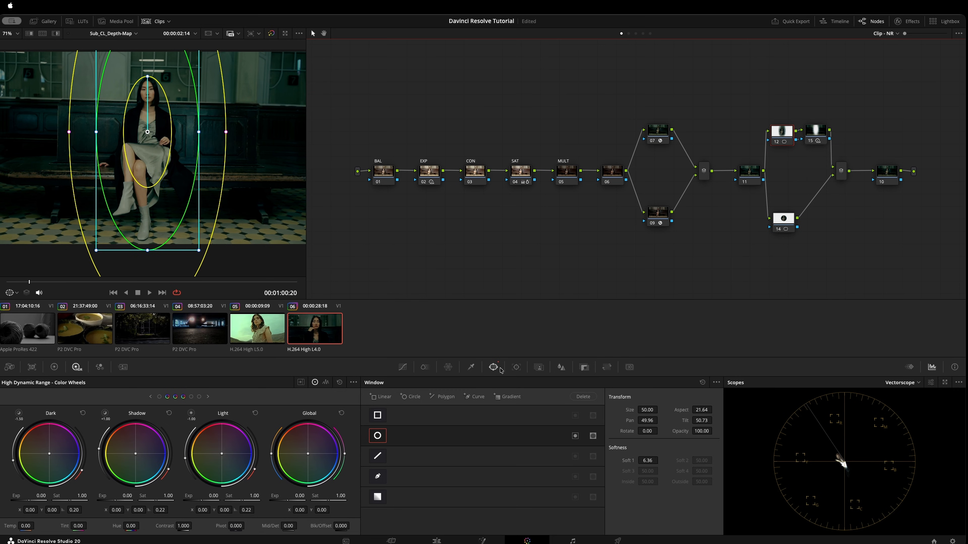
pyautogui.click(517, 367)
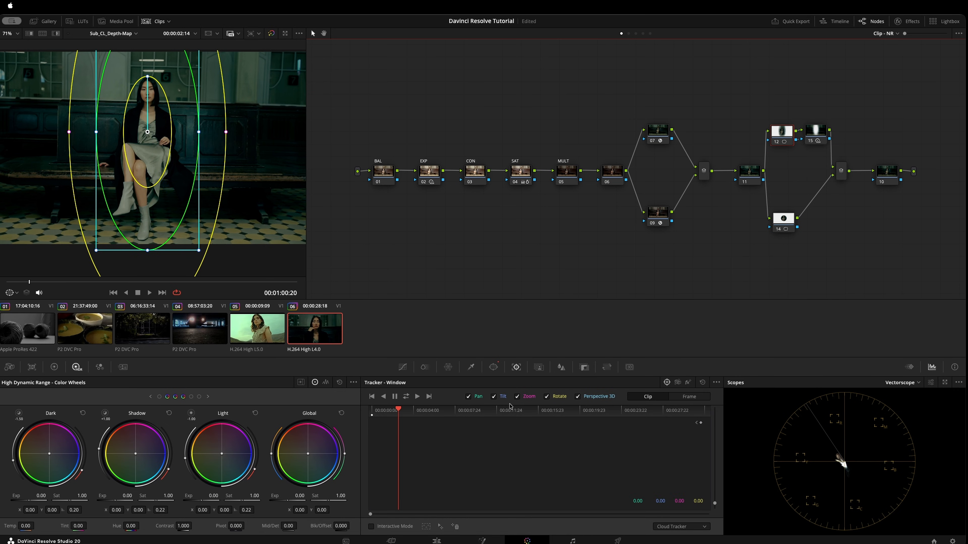
pyautogui.click(493, 397)
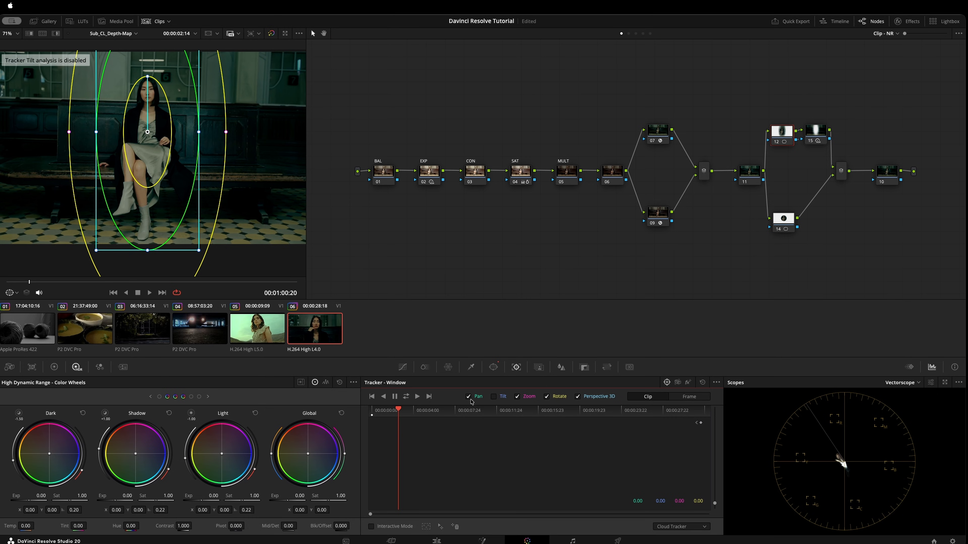
pyautogui.click(547, 397)
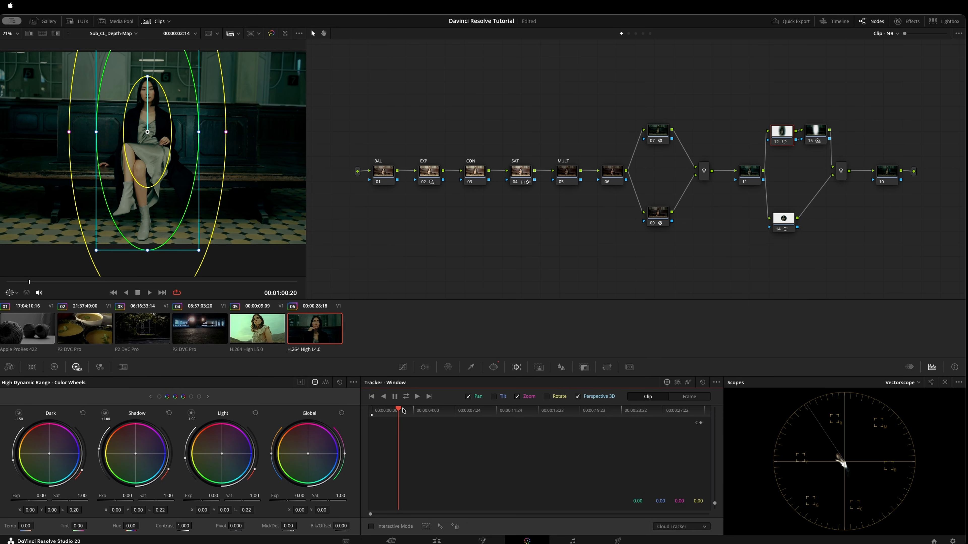
pyautogui.click(406, 397)
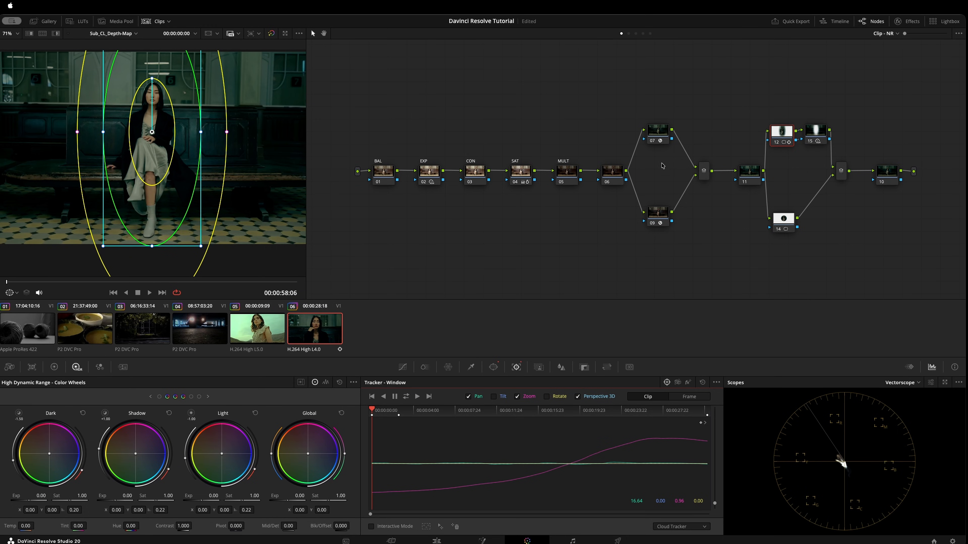
# Move the playhead to 00:00:22:23, compare the image with and without the grade, and save the project
pyautogui.click(147, 294)
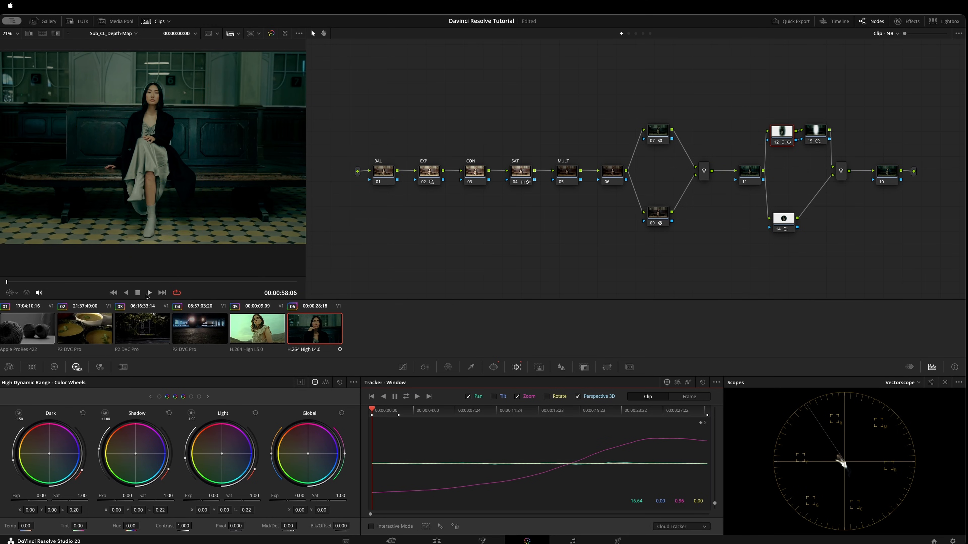
pyautogui.moveTo(62, 284); pyautogui.dragTo(214, 277)
pyautogui.hotkey('shift', 'd')
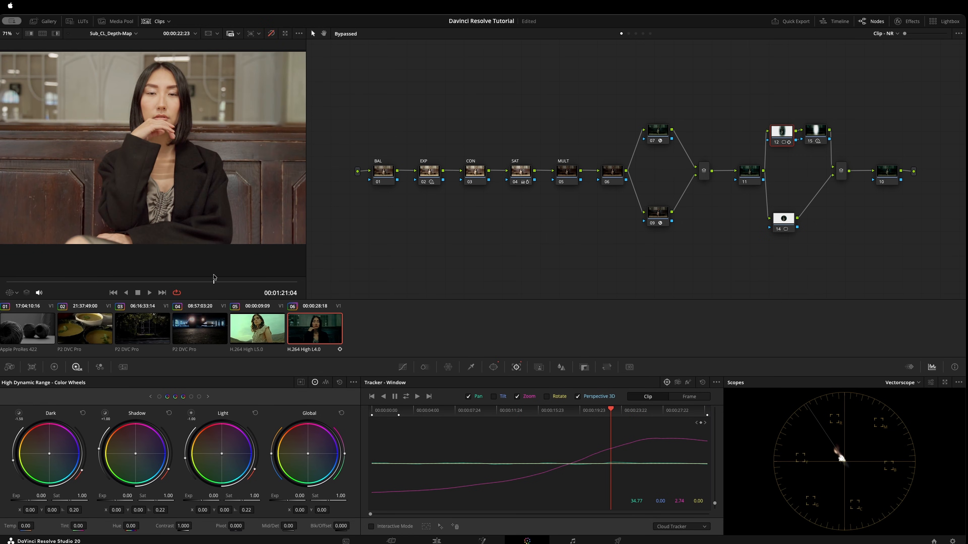
pyautogui.hotkey('shift', 'd')
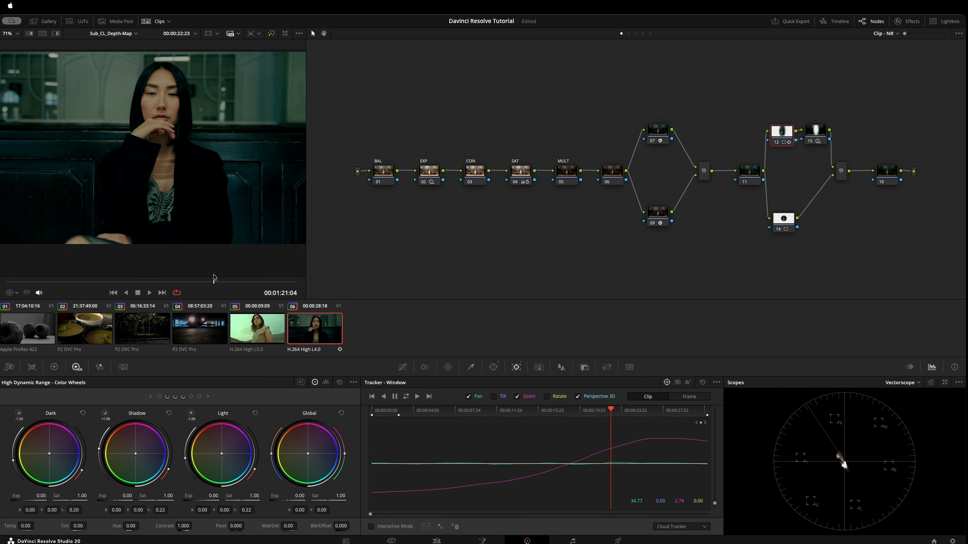
pyautogui.hotkey('shift', 'd')
pyautogui.hotkey('shift', 'd')
pyautogui.press('super+s')
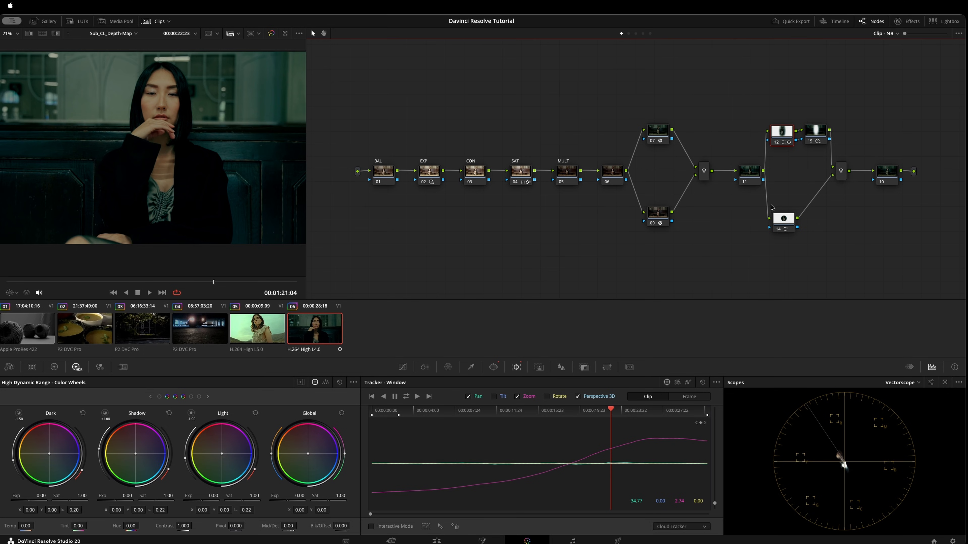
# Shape node 14's circular window at 00:00:22:23 into a soft, upright ellipse around the woman's face
pyautogui.moveTo(783, 219); pyautogui.dragTo(782, 223)
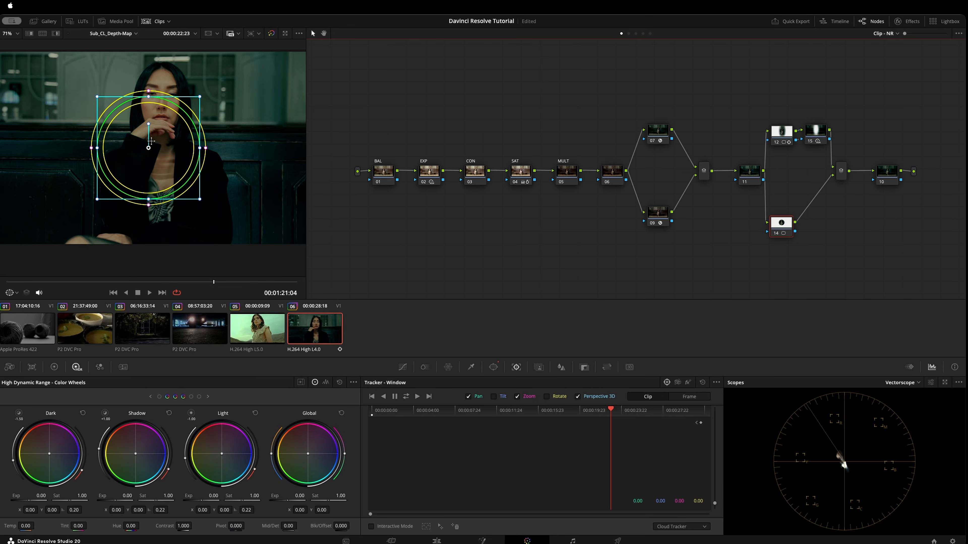
pyautogui.moveTo(151, 141); pyautogui.dragTo(193, 120)
pyautogui.moveTo(158, 172); pyautogui.dragTo(162, 175)
pyautogui.moveTo(158, 116); pyautogui.dragTo(217, 114)
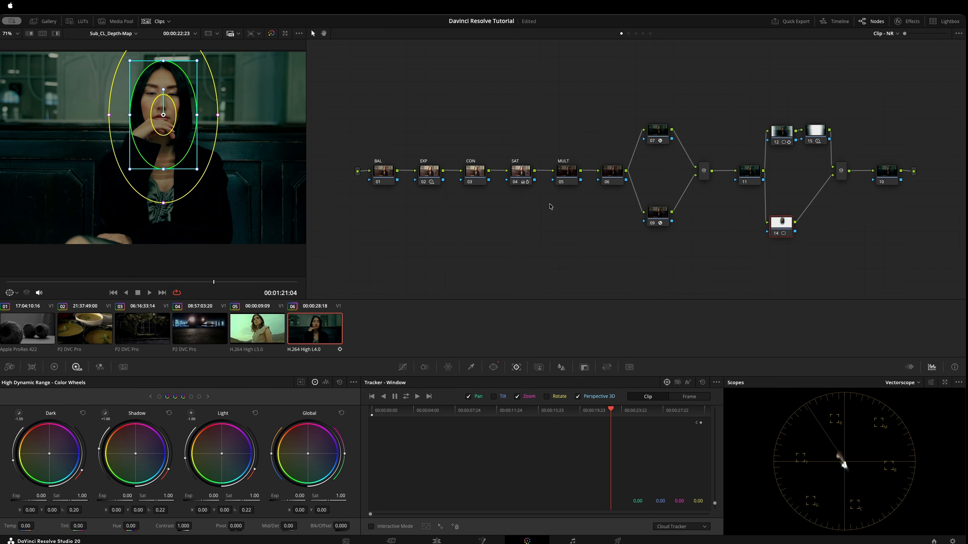
# Add an outside node after node 14 and set its Global exposure to -0.52
pyautogui.moveTo(781, 225); pyautogui.dragTo(779, 228)
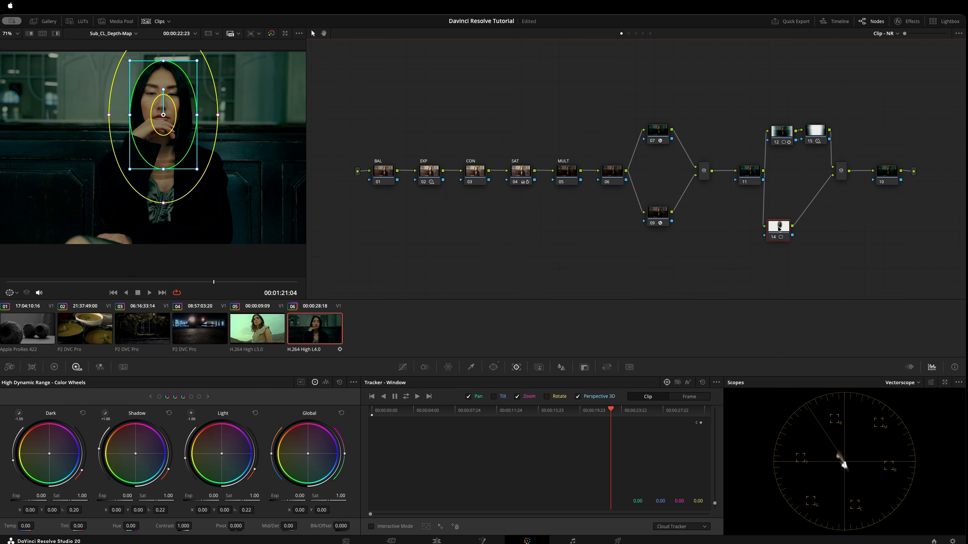
pyautogui.hotkey('alt', 'd')
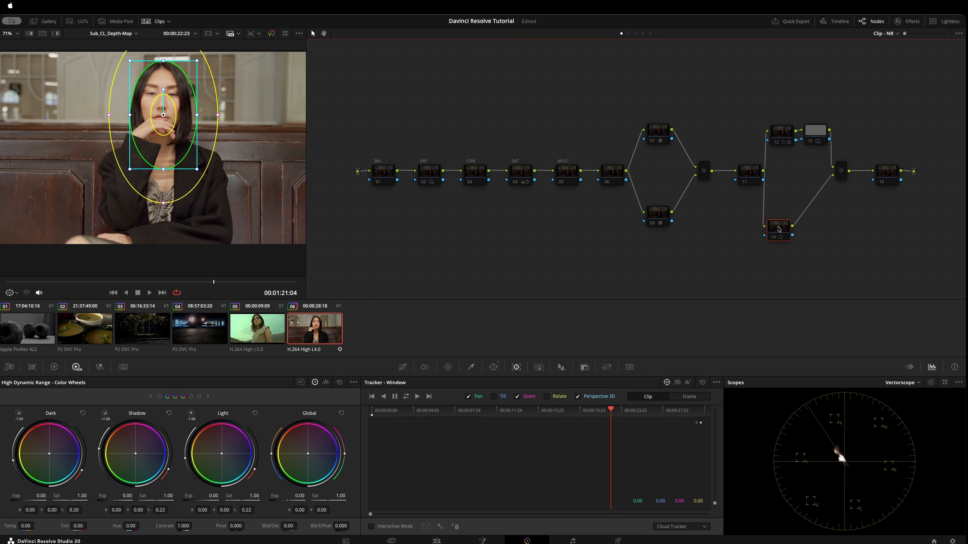
pyautogui.hotkey('alt', 'd')
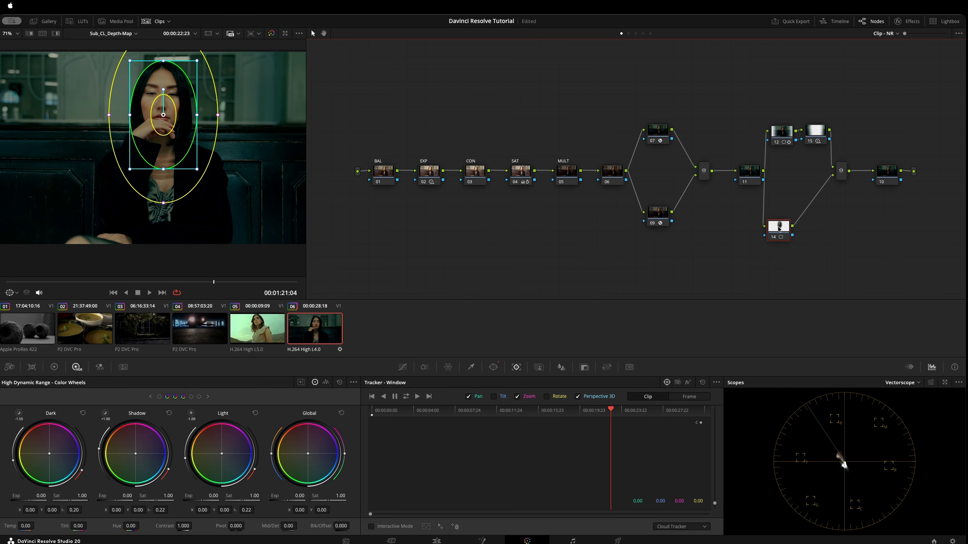
pyautogui.hotkey('alt', 's')
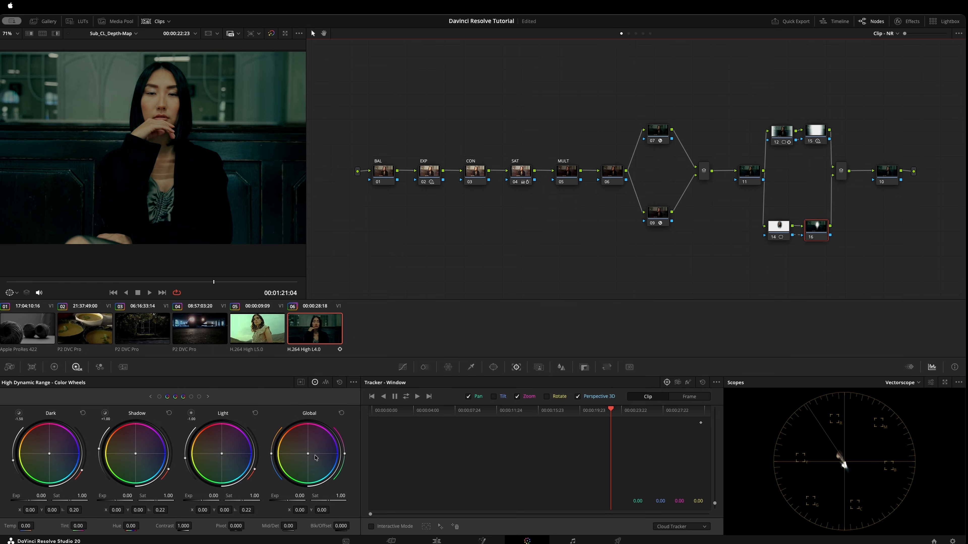
pyautogui.moveTo(285, 502); pyautogui.dragTo(284, 502)
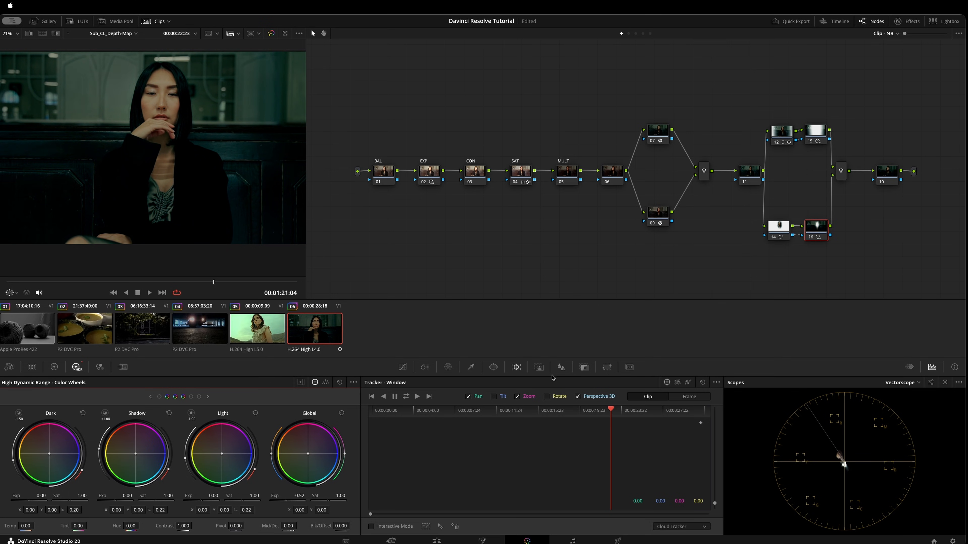
# Try tightening node 14's window around the face with a hard edge and tracking it from 00:00:22:23, and clear the tracking data
pyautogui.click(780, 227)
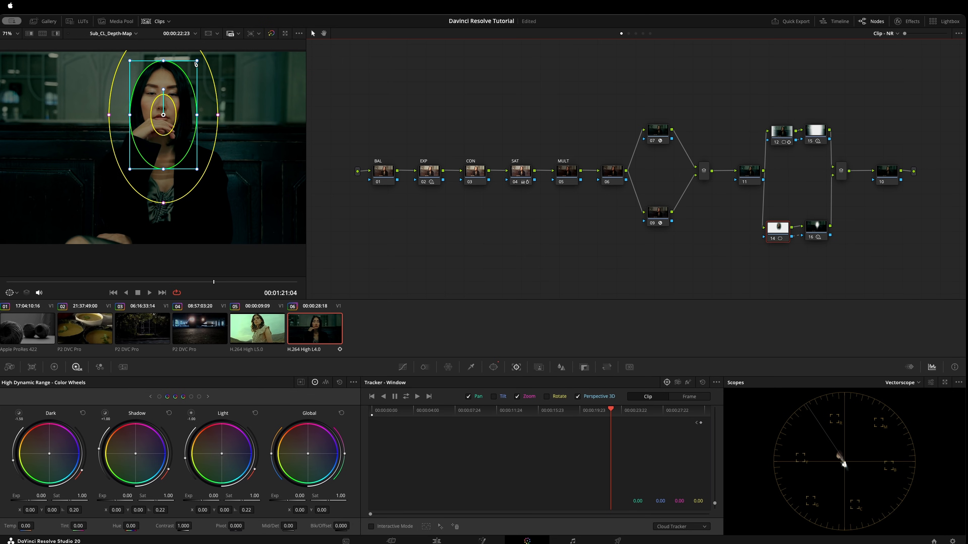
pyautogui.moveTo(197, 61); pyautogui.dragTo(190, 72)
pyautogui.moveTo(211, 115); pyautogui.dragTo(159, 108)
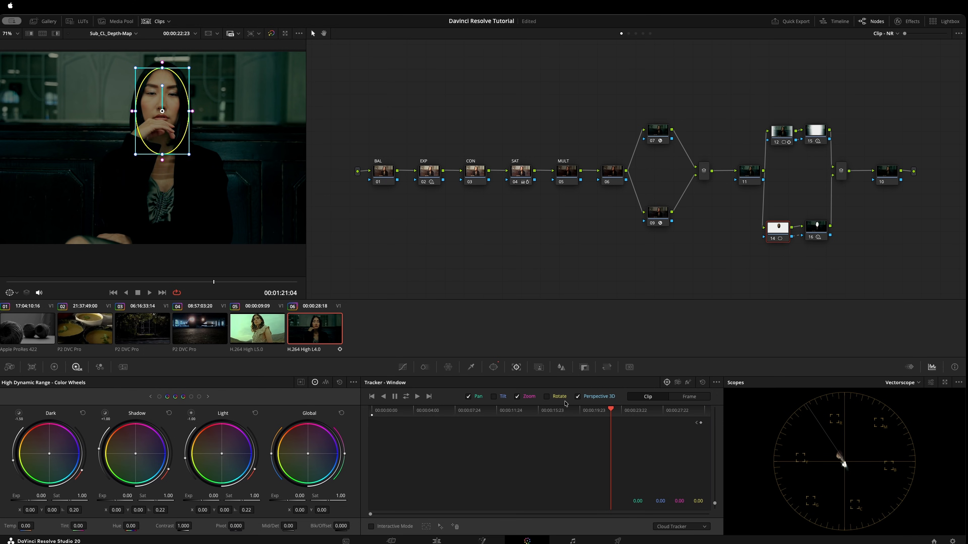
pyautogui.click(406, 397)
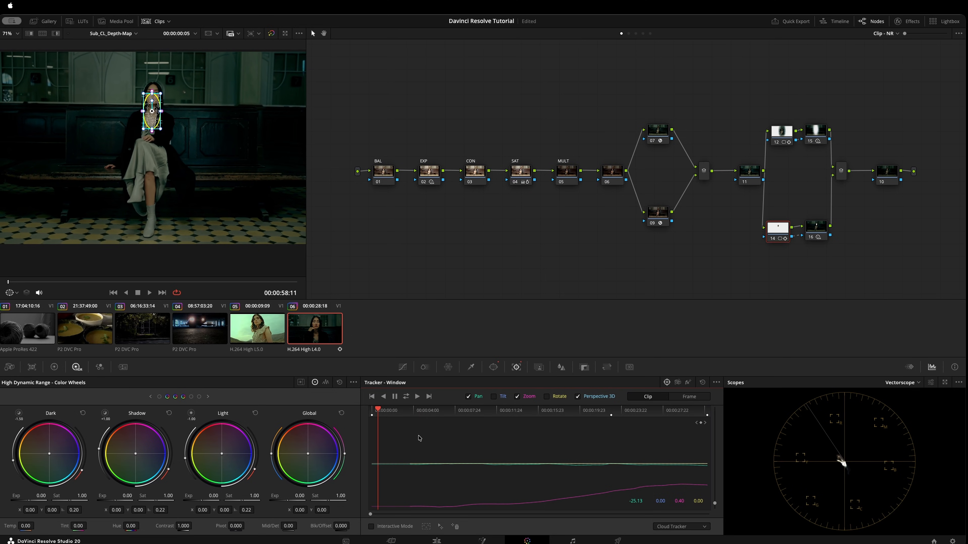
pyautogui.click(703, 382)
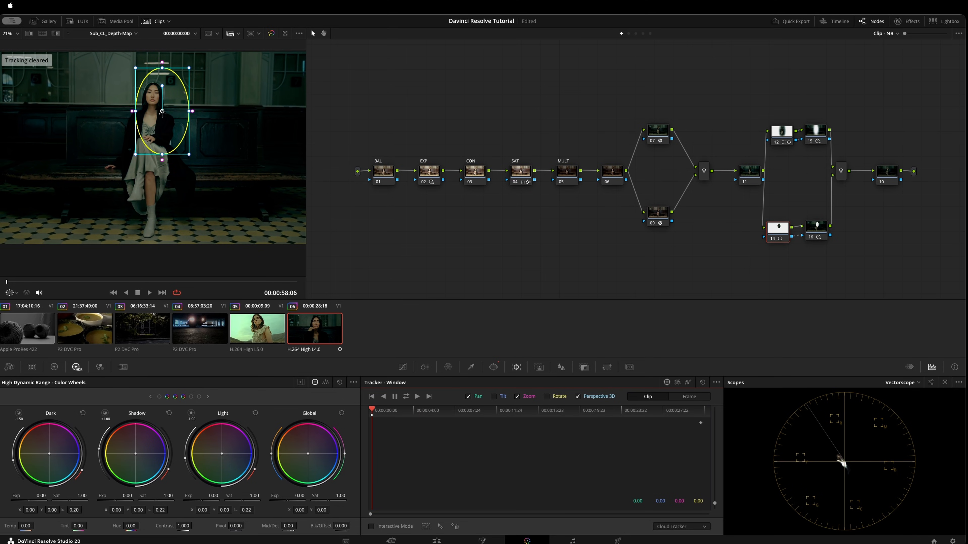
# Refit node 14's window closely around the woman's face at 00:00:00:00 and track it through the clip
pyautogui.moveTo(163, 113); pyautogui.dragTo(153, 109)
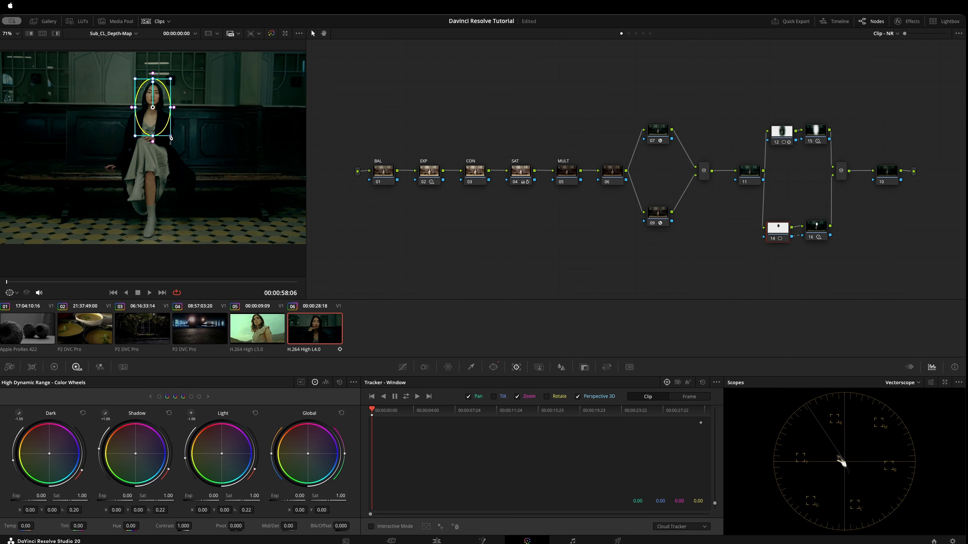
pyautogui.moveTo(170, 137); pyautogui.dragTo(159, 113)
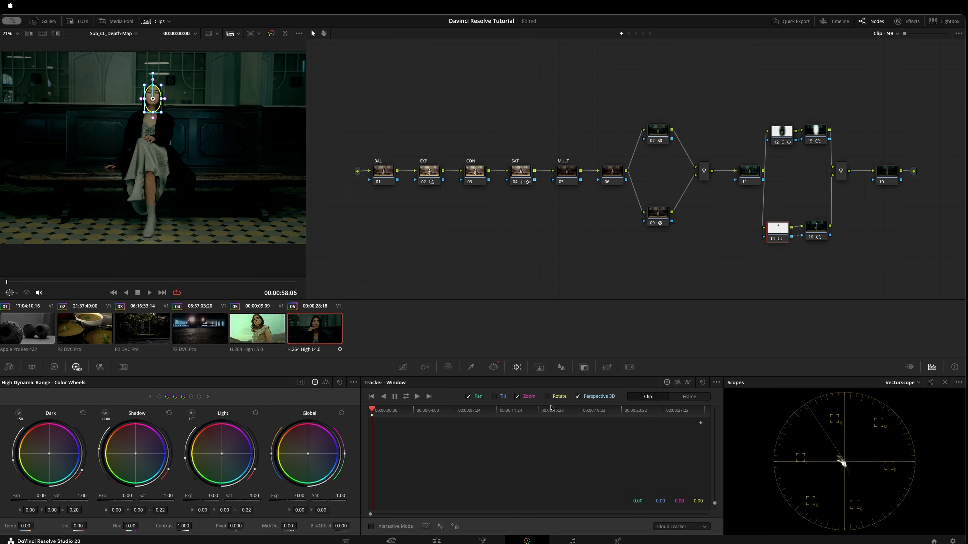
pyautogui.click(406, 397)
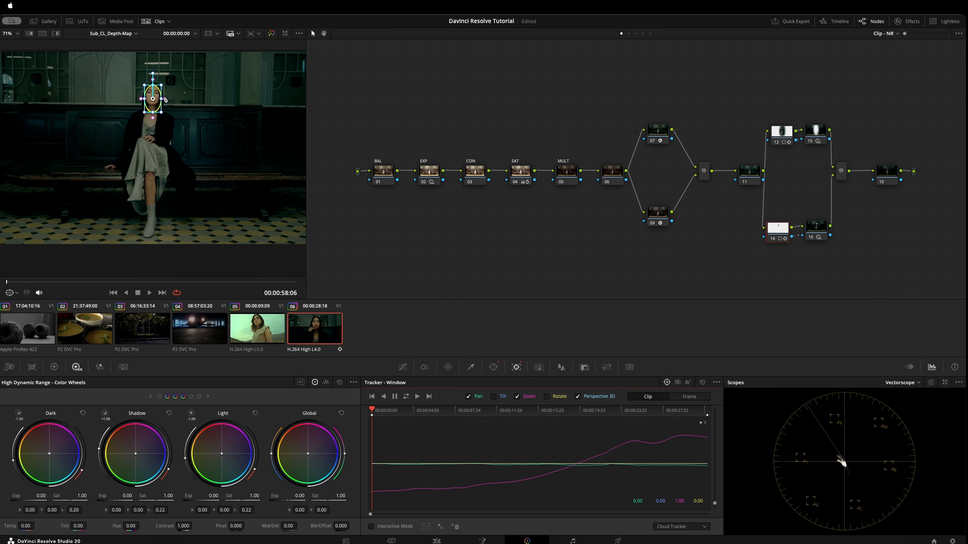
# Enlarge node 14's tracked window slightly around the head and widen its softness
pyautogui.moveTo(162, 112)
pyautogui.mouseDown()
pyautogui.moveTo(167, 122)
pyautogui.moveTo(173, 99)
pyautogui.mouseUp()
pyautogui.click(782, 239)
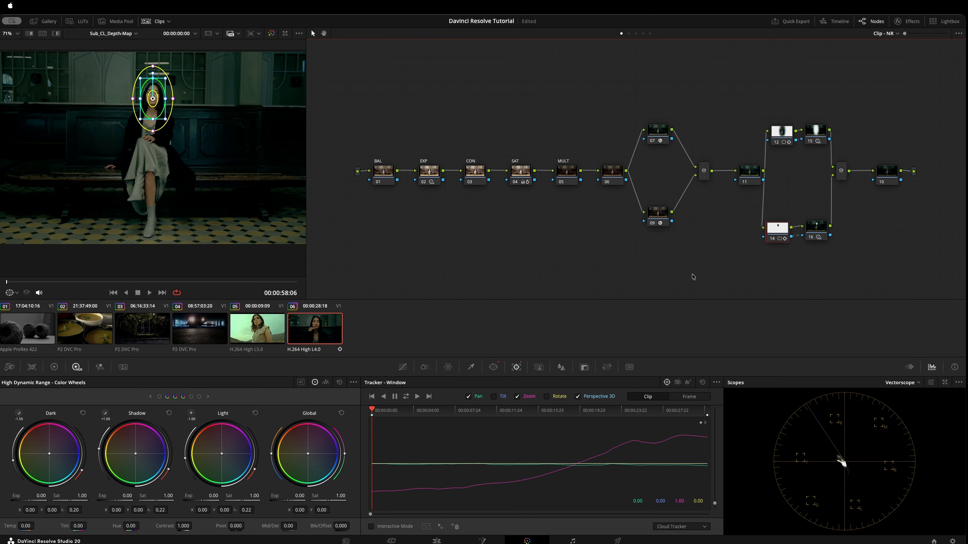
# Compare the image with nodes 14 and 12 switched off and on, separately and together
pyautogui.press('super+d')
pyautogui.press('super+d')
pyautogui.press('super+d')
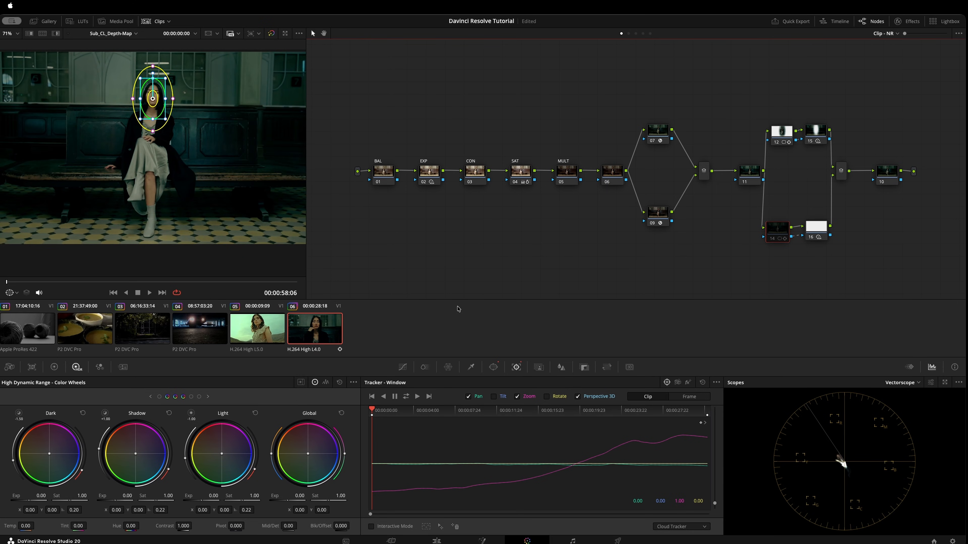
pyautogui.press('super+d')
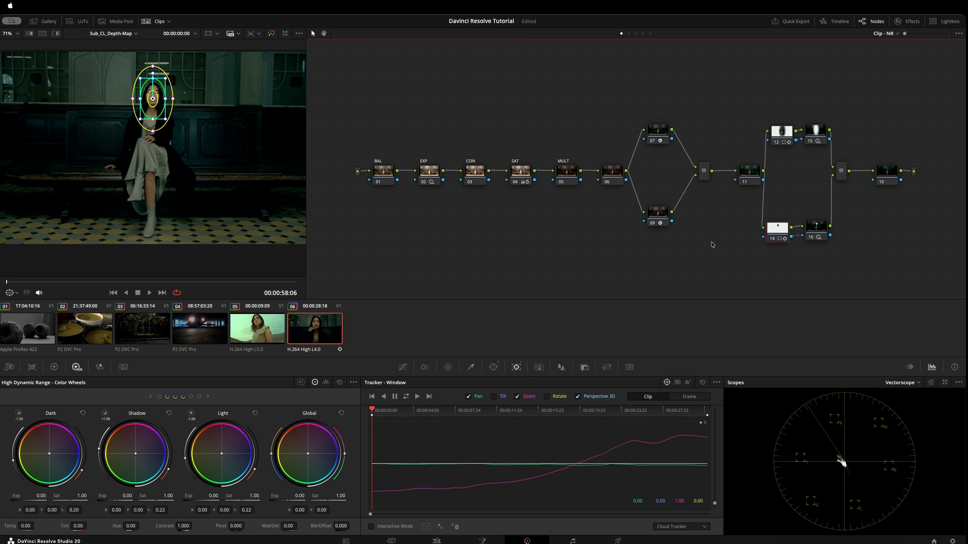
pyautogui.click(782, 133)
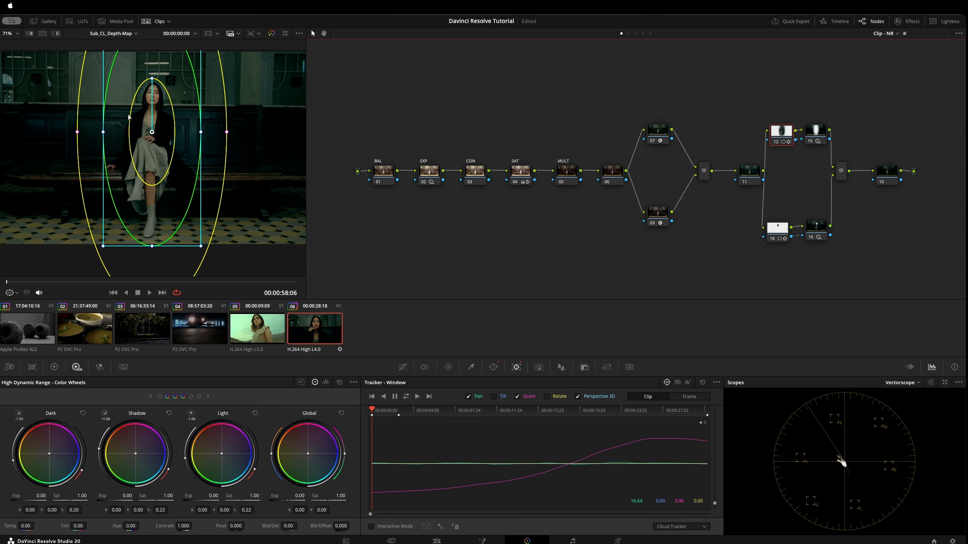
pyautogui.press('super+d')
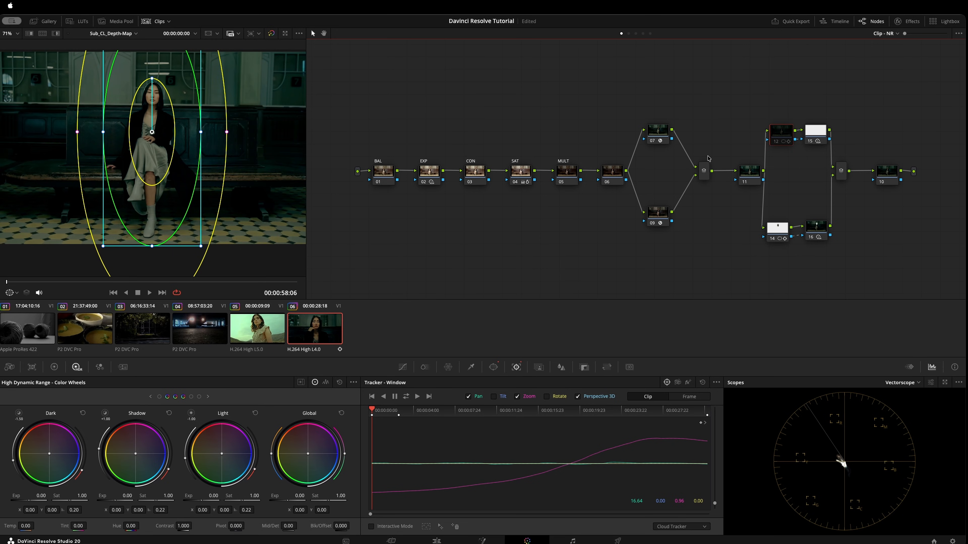
pyautogui.click(785, 228)
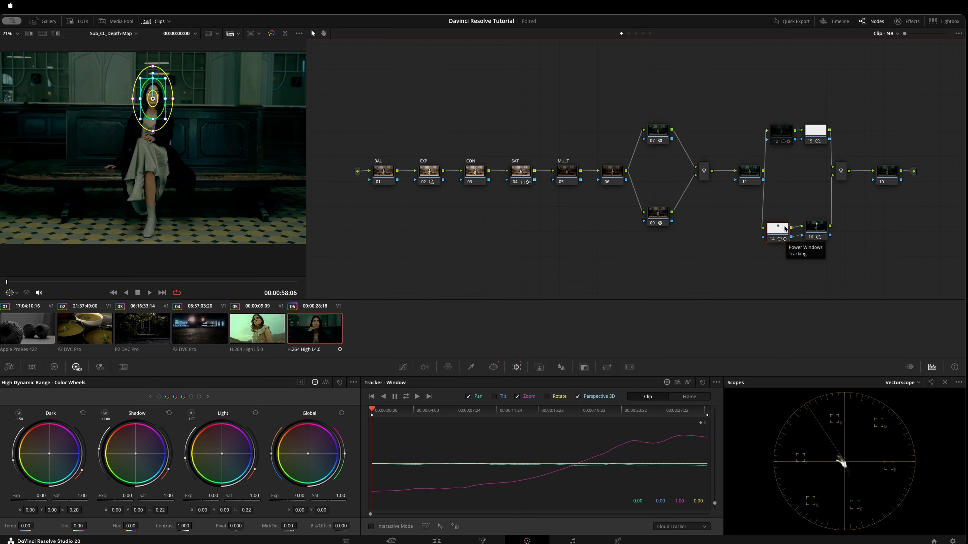
pyautogui.press('super+d')
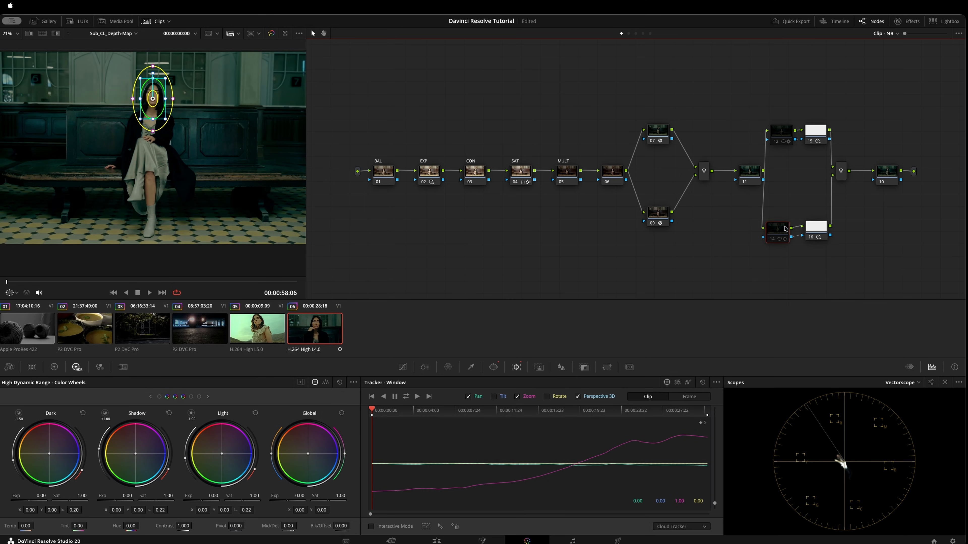
pyautogui.press('super+d')
pyautogui.click(781, 134)
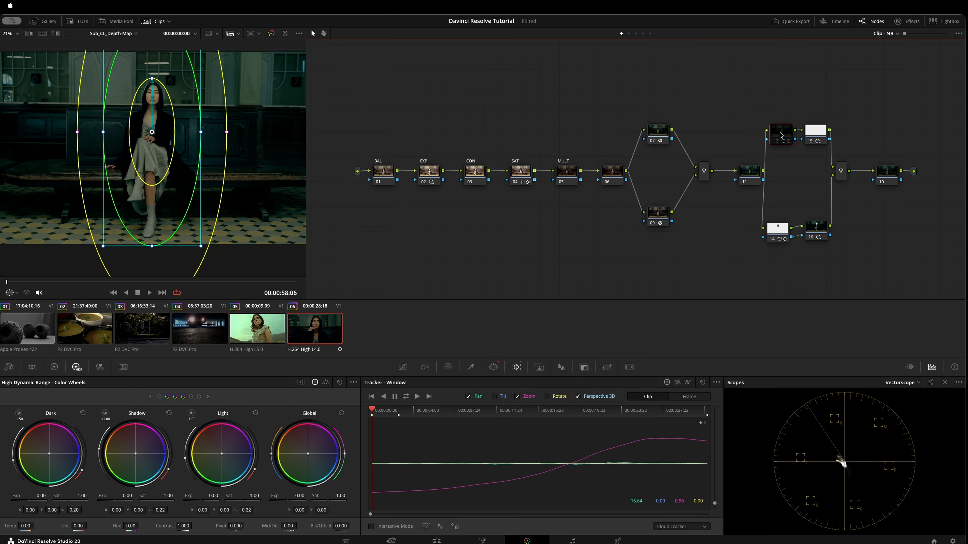
pyautogui.press('super+d')
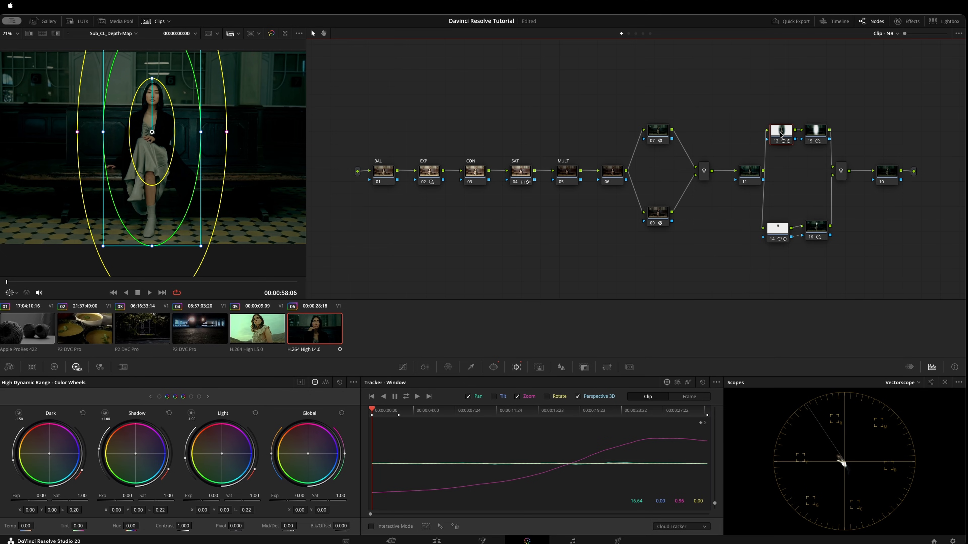
# Hide the window outlines in the viewer and compare the clean image with node 12 off and on
pyautogui.hotkey('shift', '`')
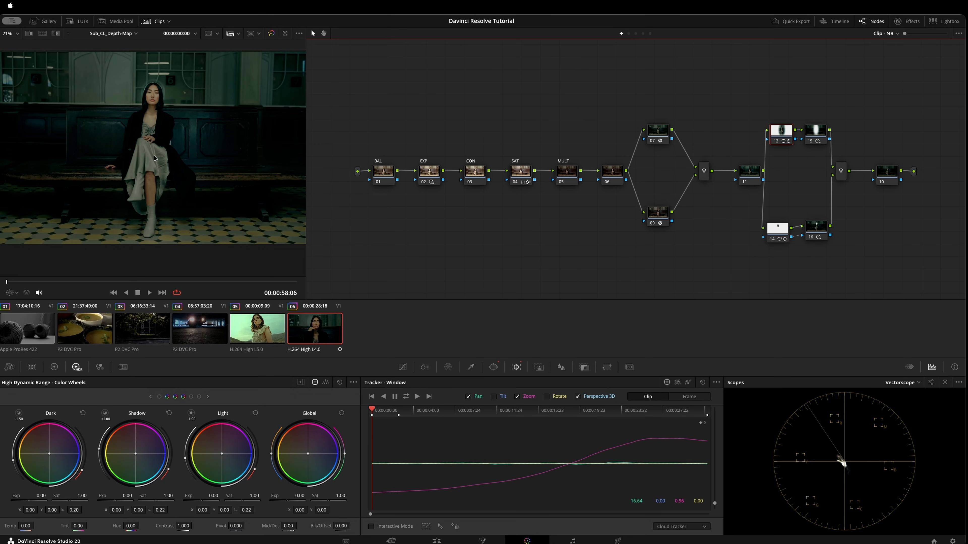
pyautogui.click(778, 142)
pyautogui.click(783, 233)
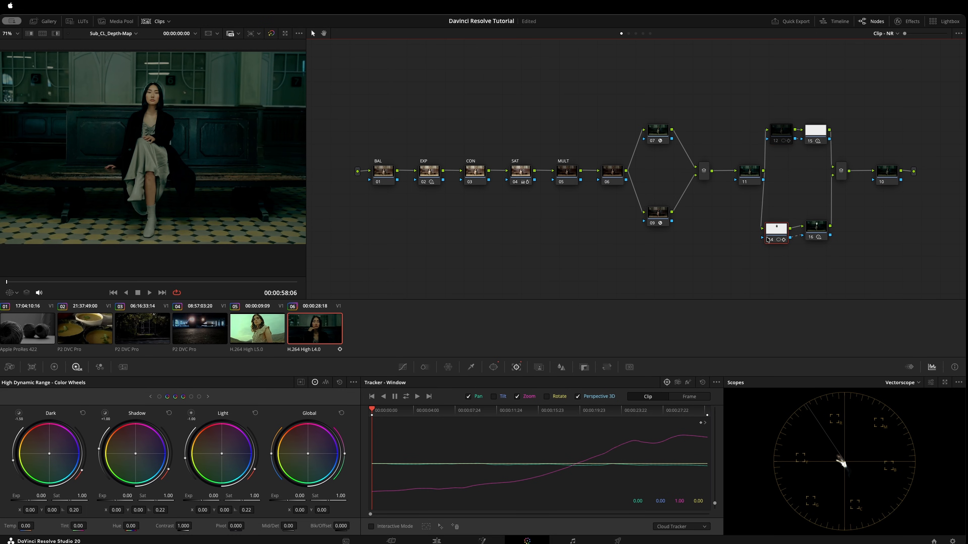
pyautogui.click(784, 131)
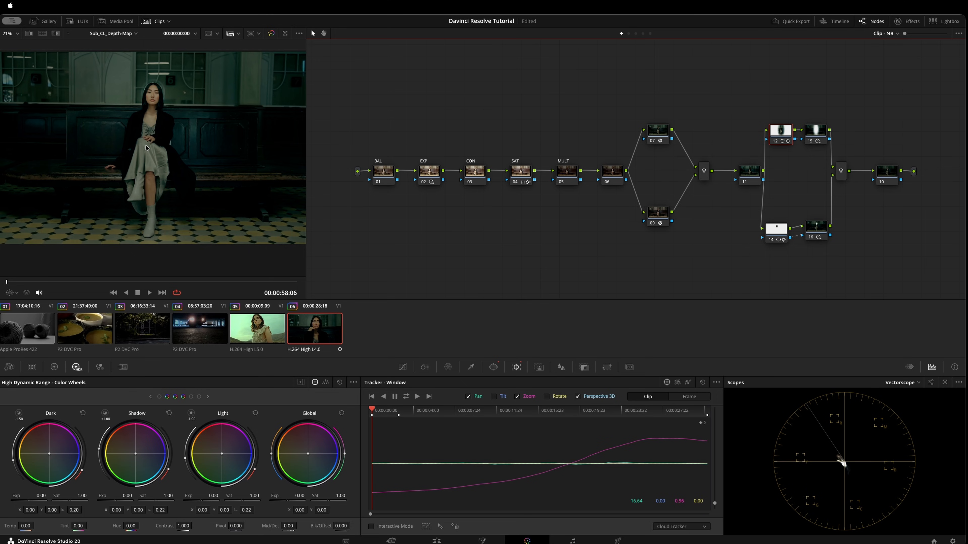
# Save the project and insert a new serial node between the second layer mixer and node 10
pyautogui.click(881, 172)
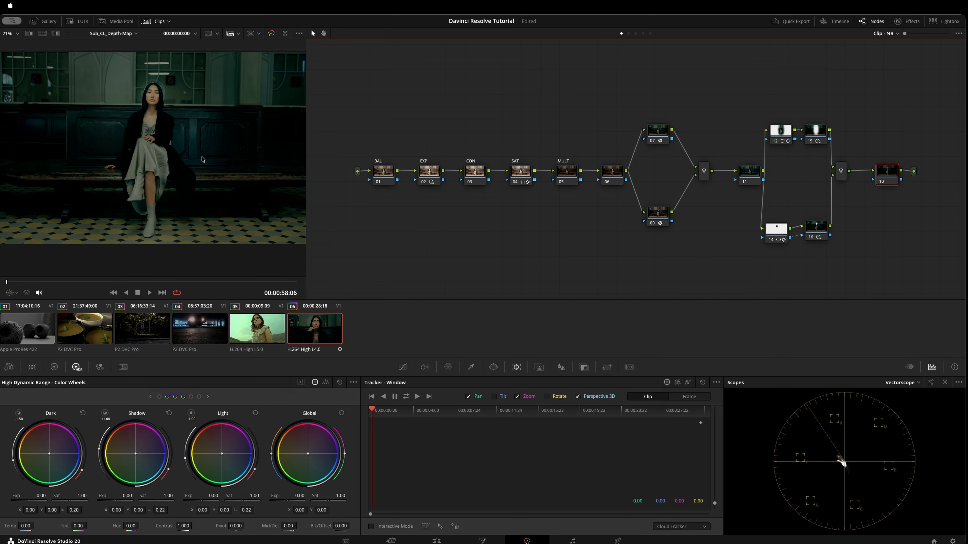
pyautogui.press('super+s')
pyautogui.moveTo(875, 173); pyautogui.dragTo(890, 170)
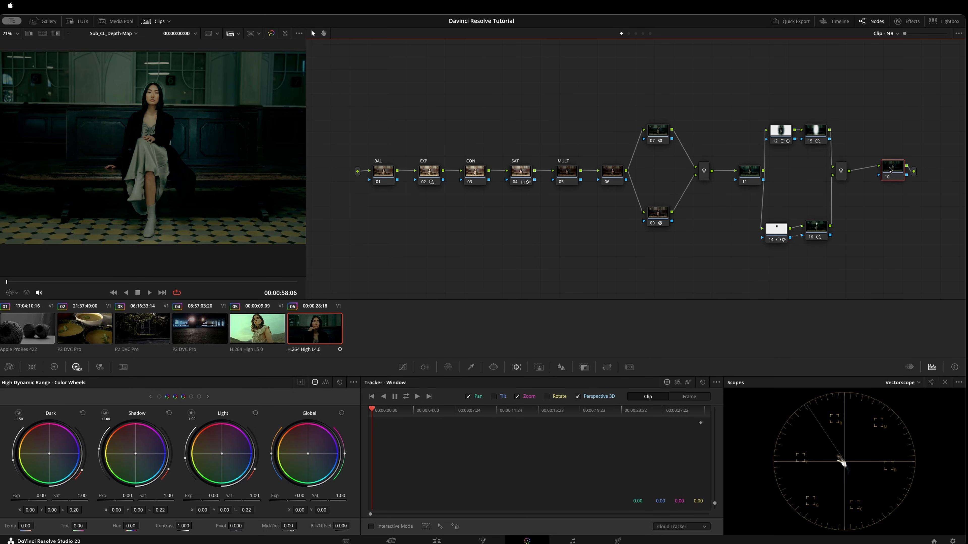
pyautogui.hotkey('shift', 's')
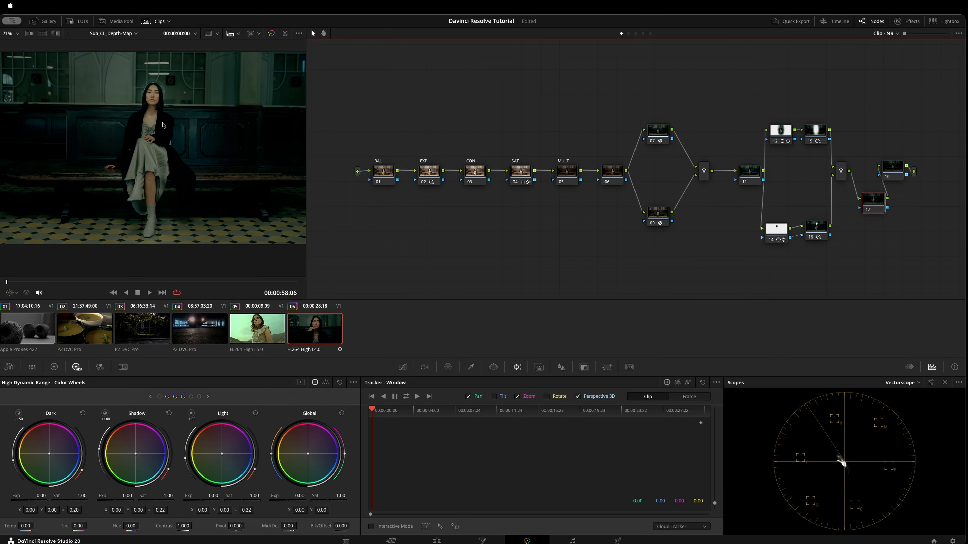
# Compare the dark coat close up with all grades bypassed and enabled, and set the scope to Parade
pyautogui.scroll(5, 162, 160)
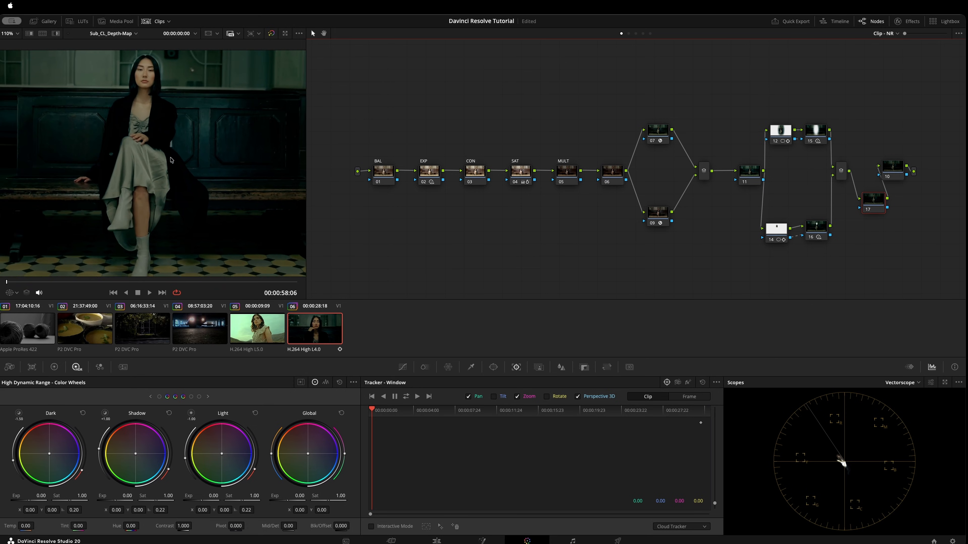
pyautogui.scroll(-3, 146, 102)
pyautogui.scroll(6, 147, 147)
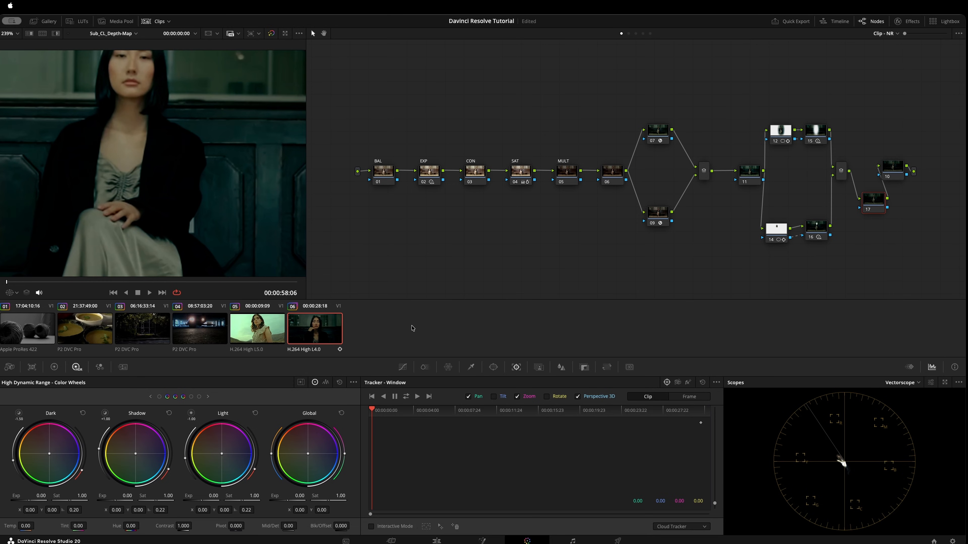
pyautogui.hotkey('shift', 'd')
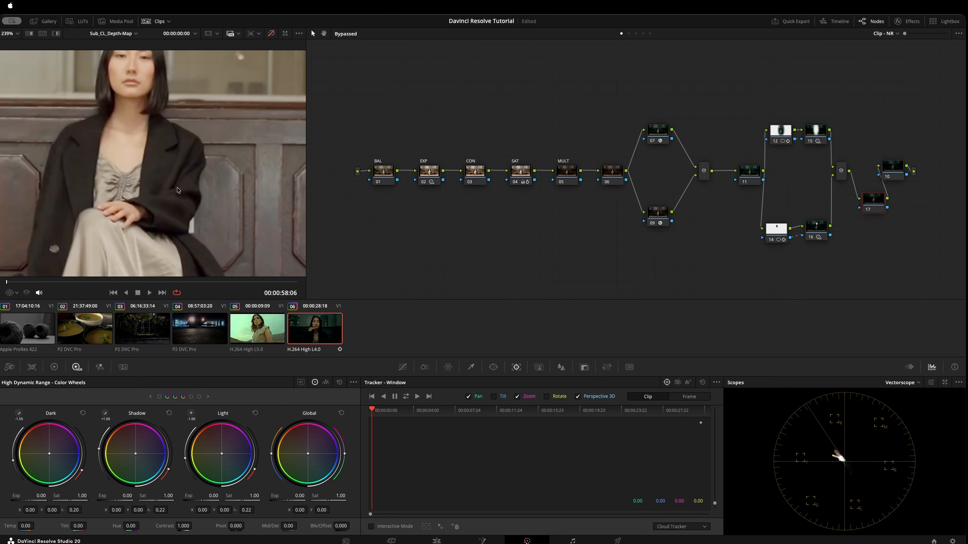
pyautogui.hotkey('shift', 'd')
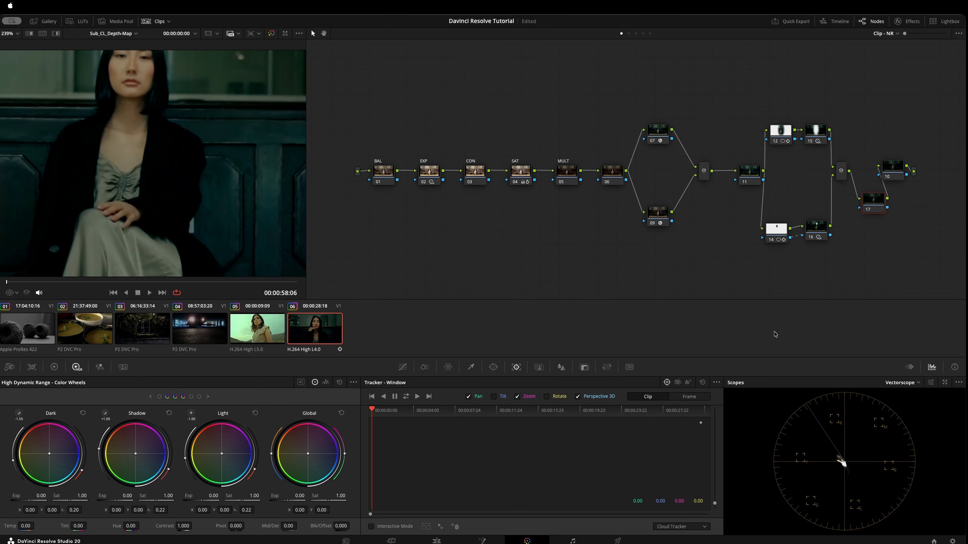
pyautogui.click(909, 383)
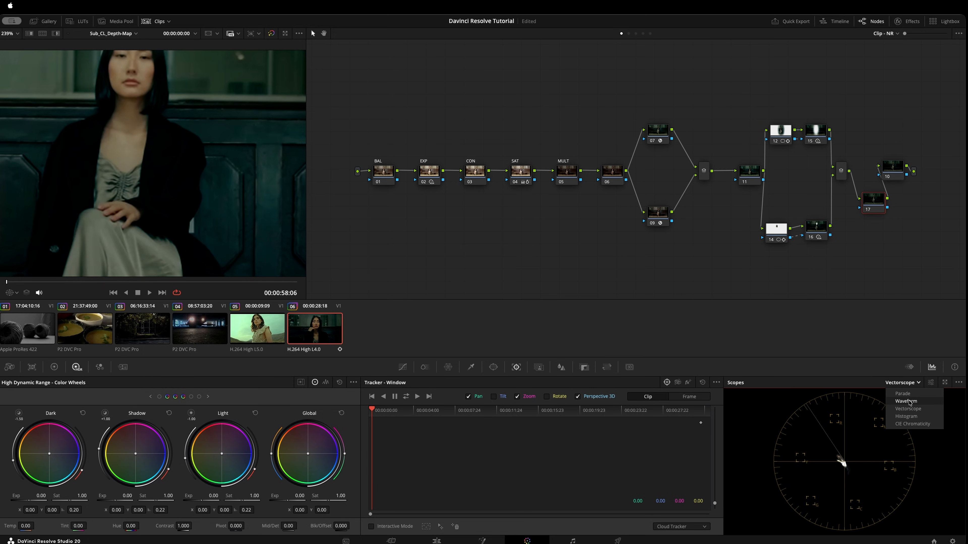
pyautogui.click(902, 394)
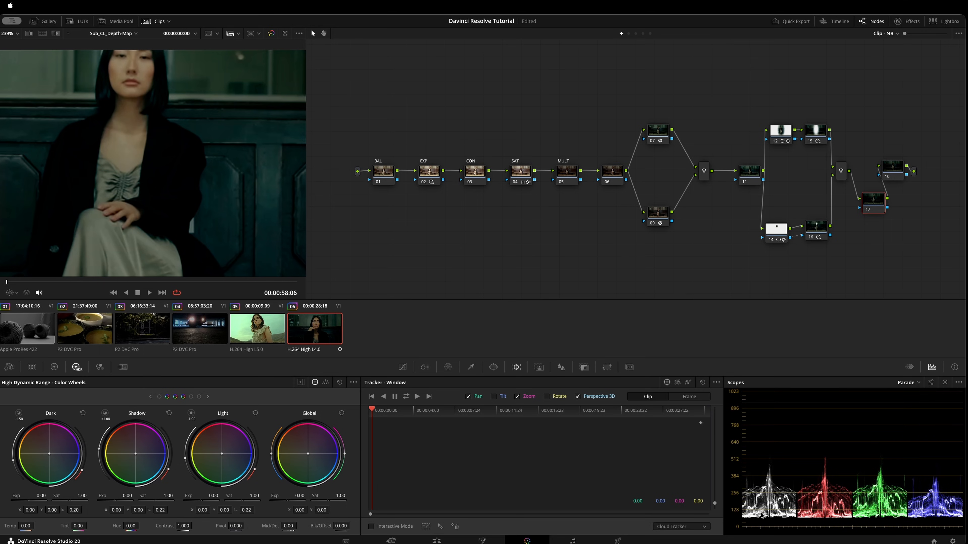
# Try lifting node 17's blacks with a raised black point and shadow point on its custom curve, using the frame at 00:00:24:24
pyautogui.click(403, 367)
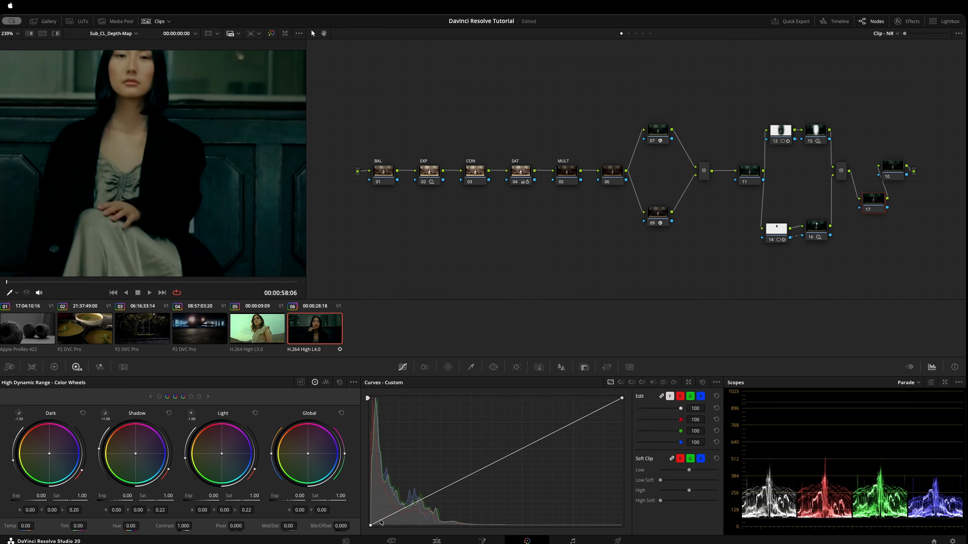
pyautogui.click(370, 525)
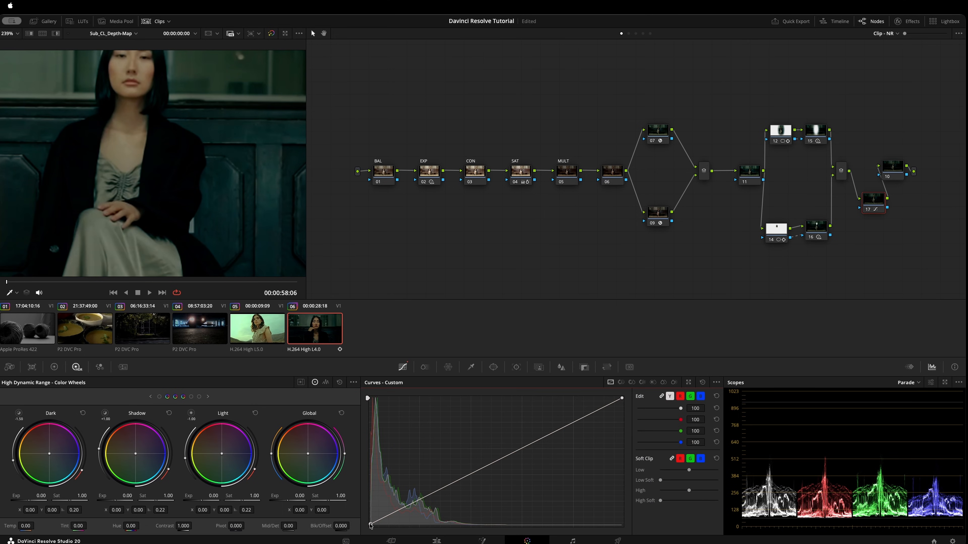
pyautogui.moveTo(371, 526); pyautogui.dragTo(370, 523)
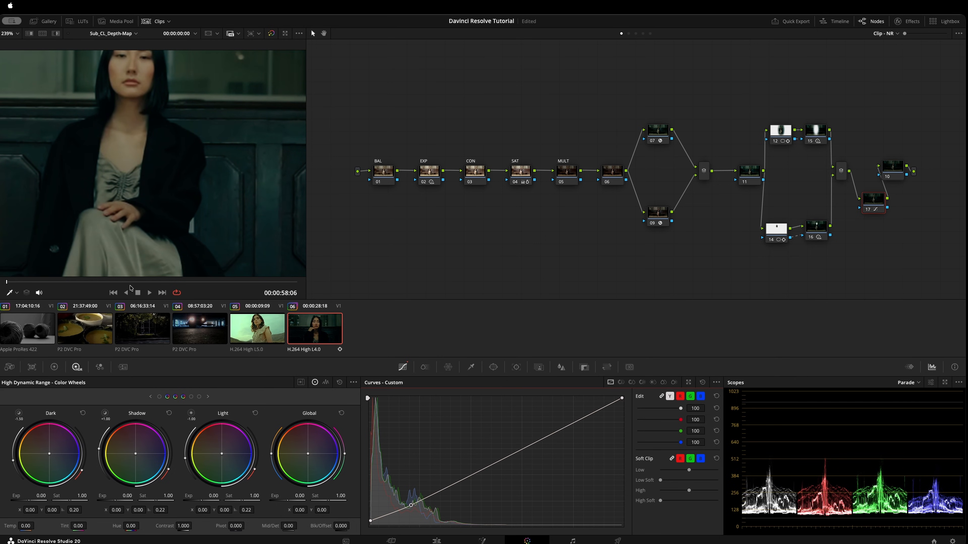
pyautogui.hotkey('shift', 'z')
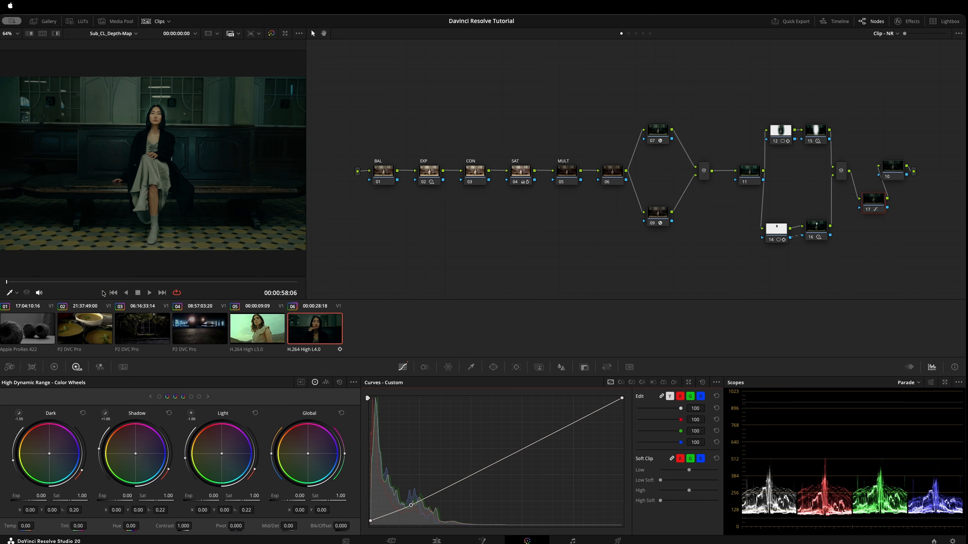
pyautogui.moveTo(108, 284); pyautogui.dragTo(233, 283)
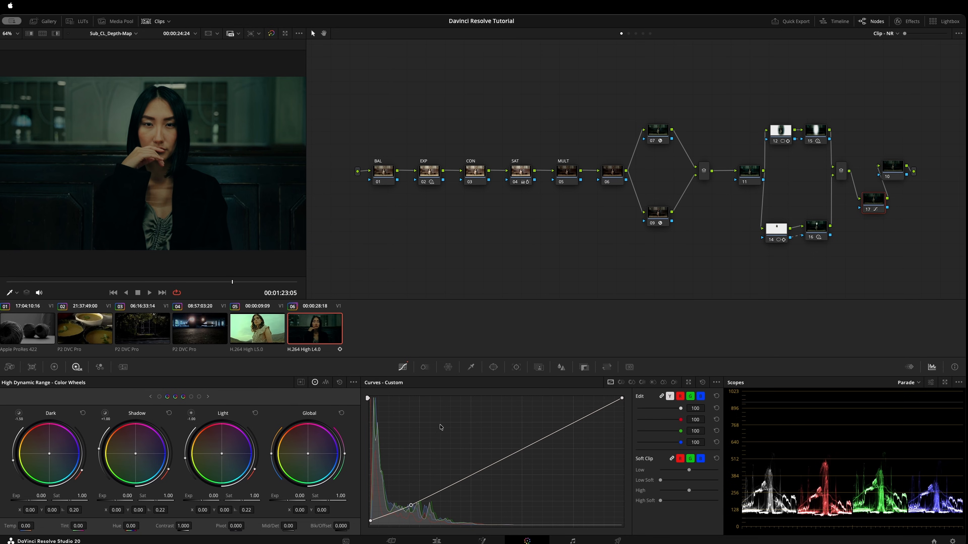
pyautogui.moveTo(370, 520); pyautogui.dragTo(411, 497)
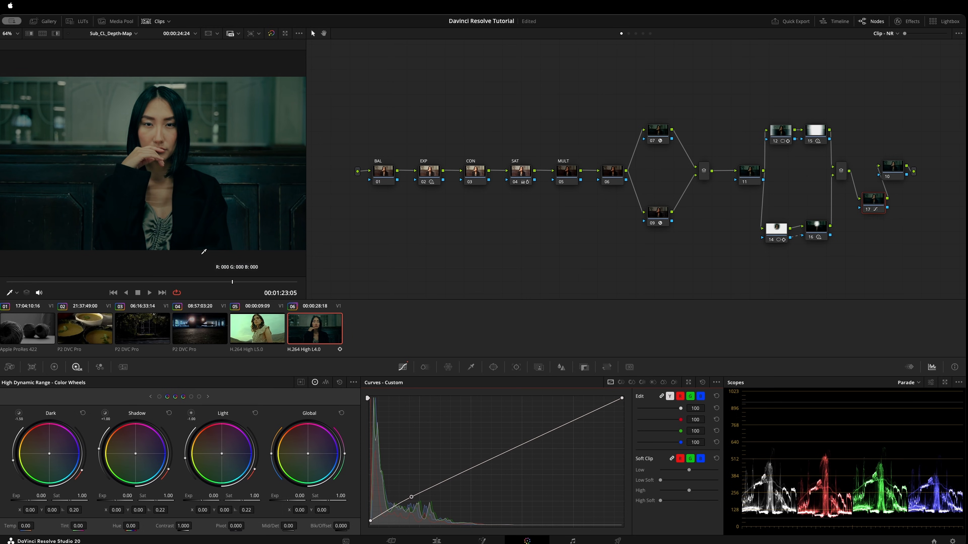
# Compare the close-up frame with all grades bypassed and enabled, go to 00:00:25:08 and turn off the viewer's on-screen overlay
pyautogui.hotkey('shift', 'd')
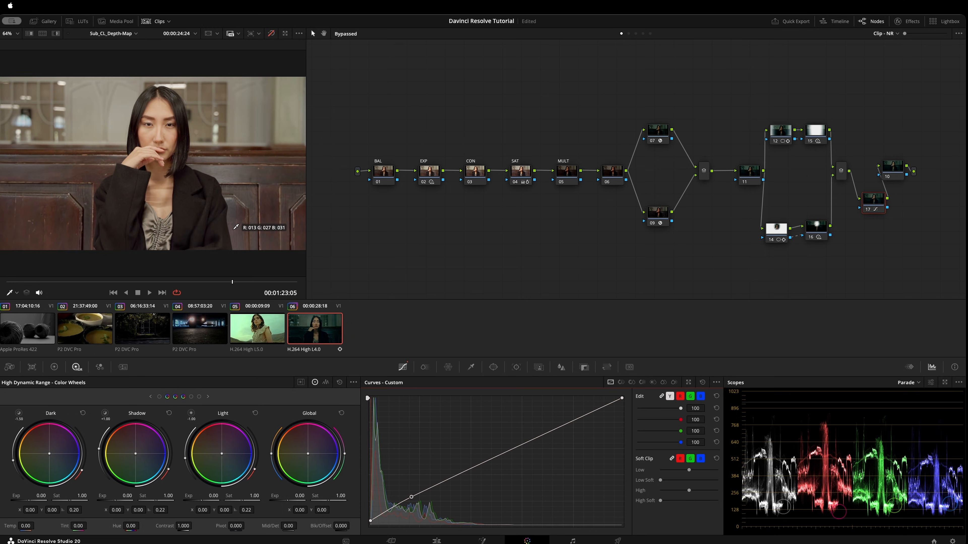
pyautogui.hotkey('shift', 'd')
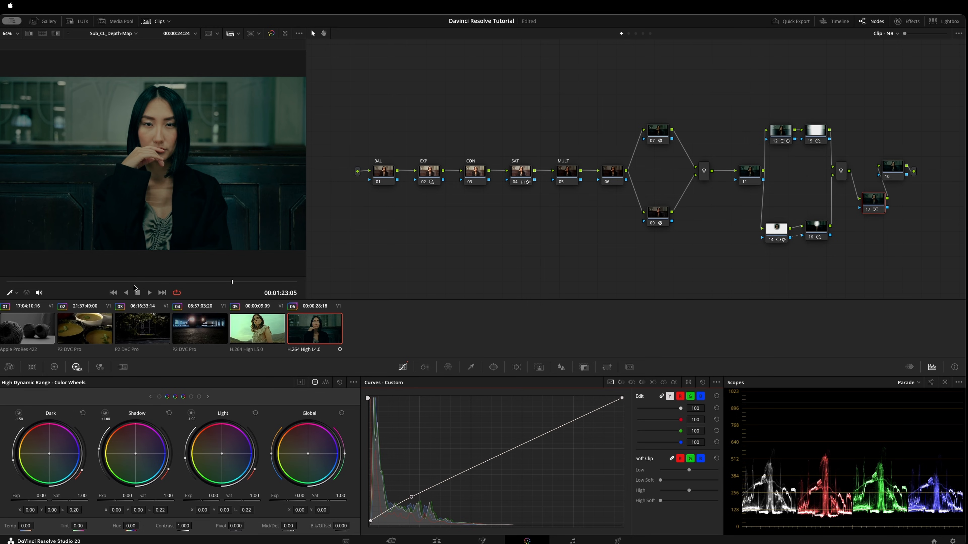
pyautogui.moveTo(142, 283); pyautogui.dragTo(236, 281)
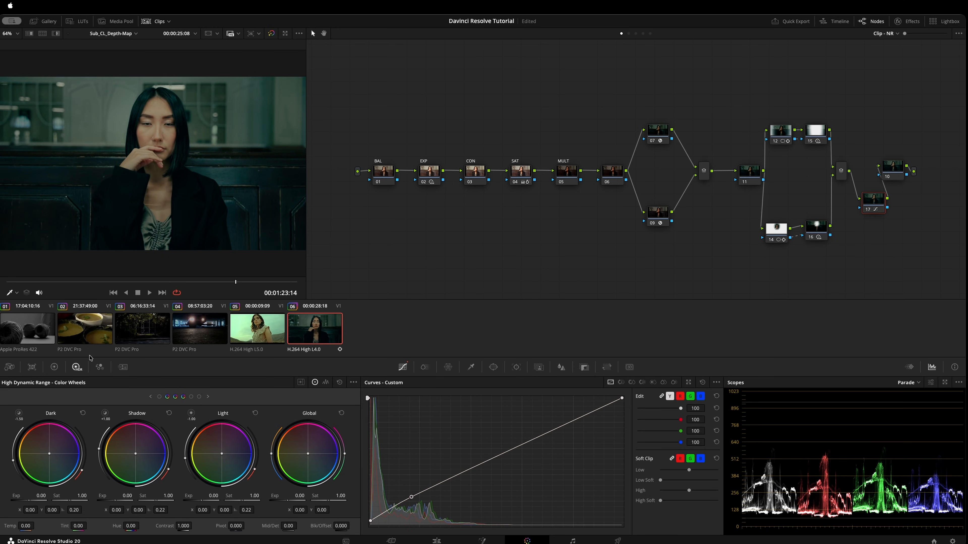
pyautogui.click(17, 292)
# Try shaping the custom curve with extra control points in the shadows and lower midtones, and reset the whole curve
pyautogui.click(388, 511)
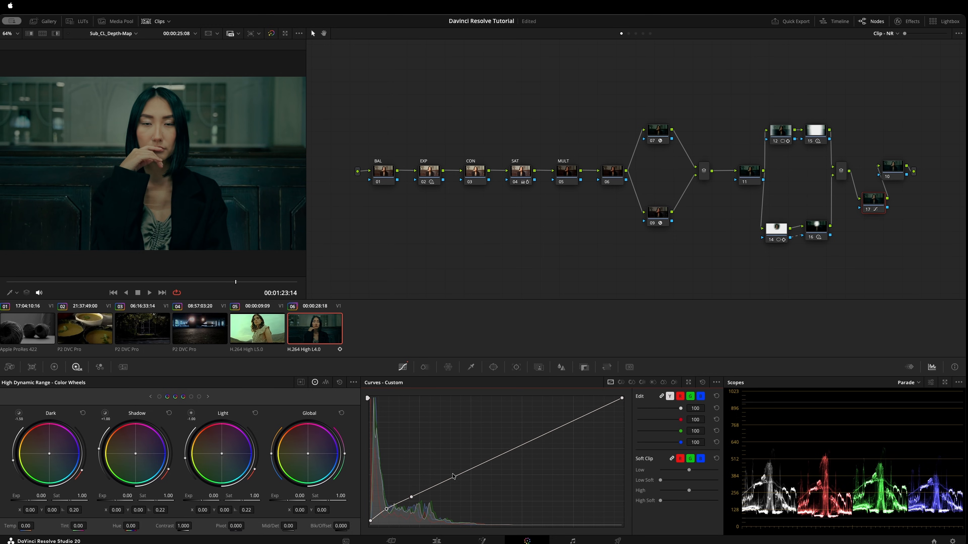
pyautogui.click(441, 482)
pyautogui.moveTo(386, 510); pyautogui.dragTo(385, 509)
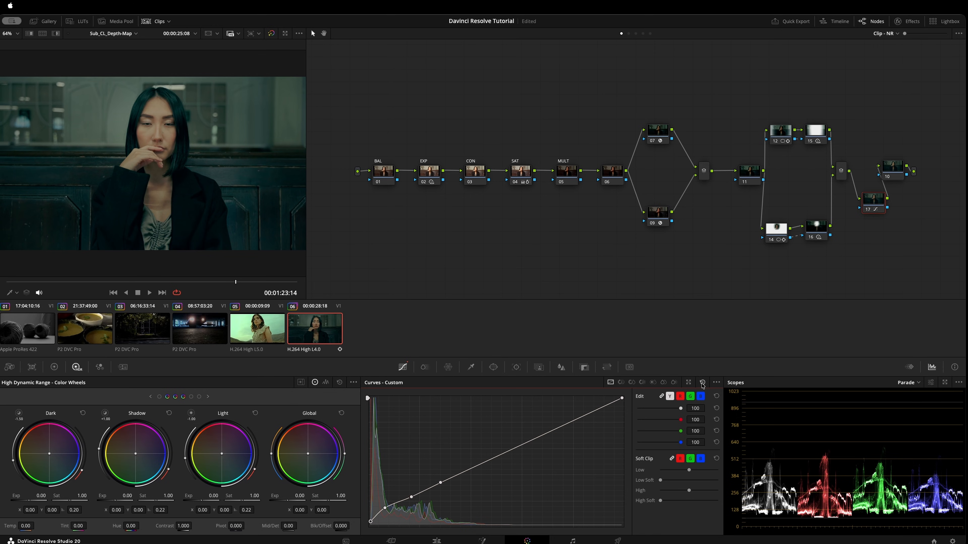
pyautogui.click(703, 383)
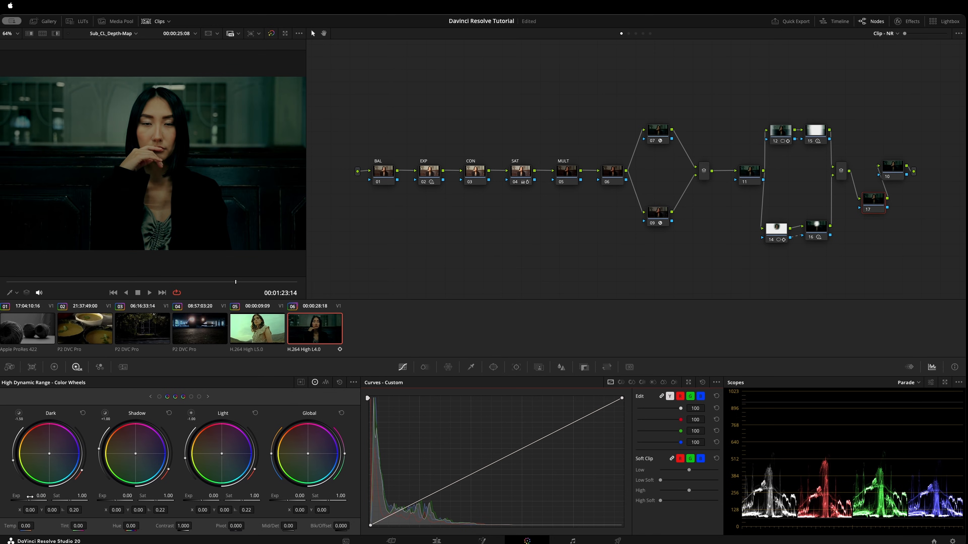
# Try raising node 17's Dark exposure, reset it, and set the Shadow exposure to 0.59 instead
pyautogui.moveTo(41, 496); pyautogui.dragTo(66, 497)
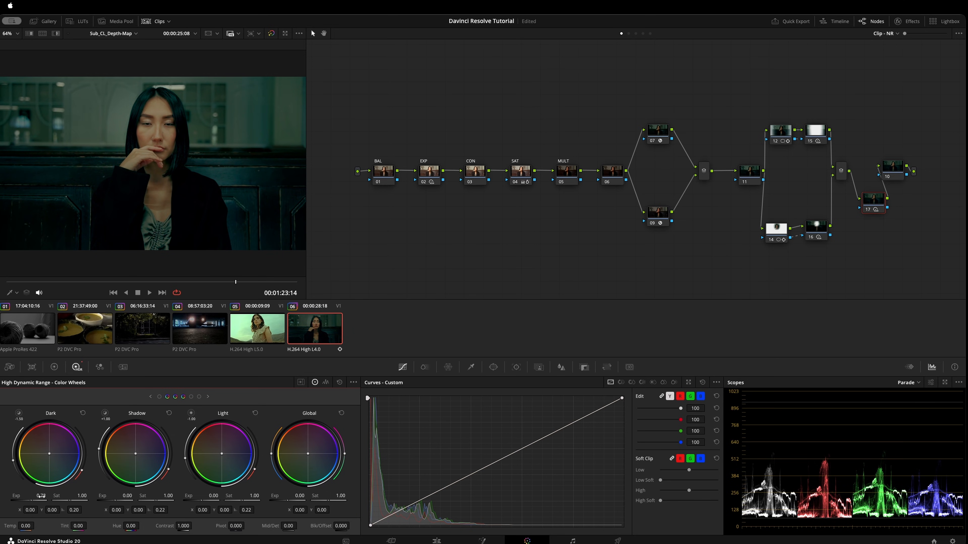
pyautogui.doubleClick(14, 498)
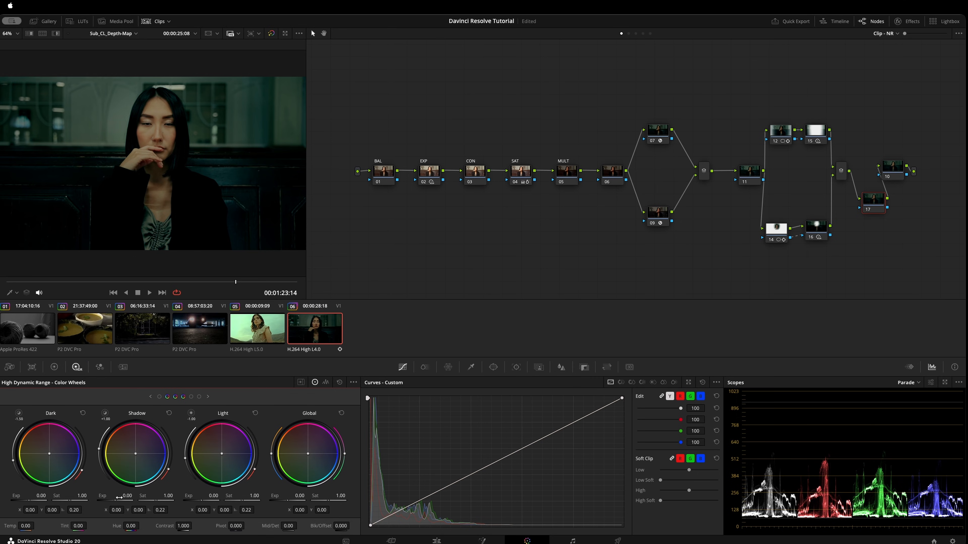
pyautogui.moveTo(123, 496); pyautogui.dragTo(145, 496)
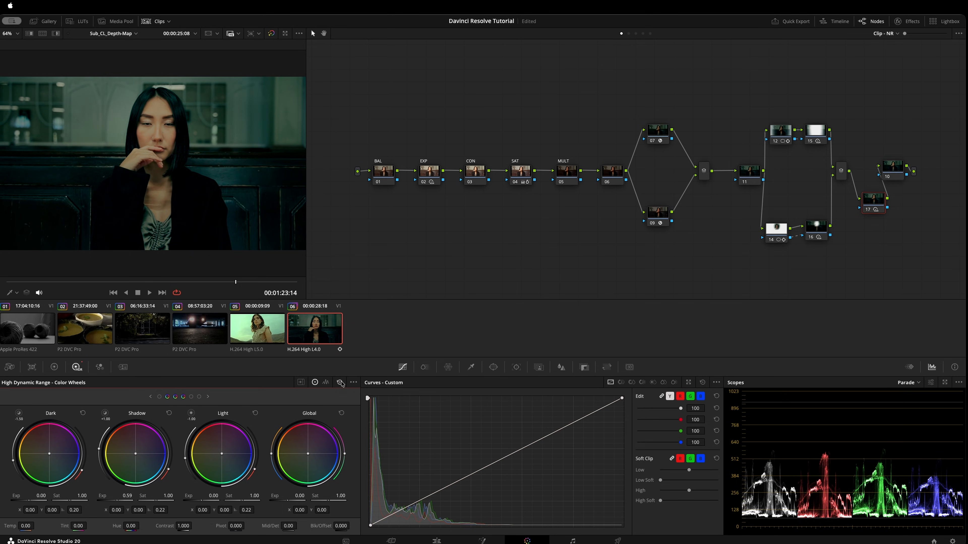
# Try resetting node 17's HDR wheels, and step back through the edits to restore its earlier custom curve with lifted blacks
pyautogui.click(340, 383)
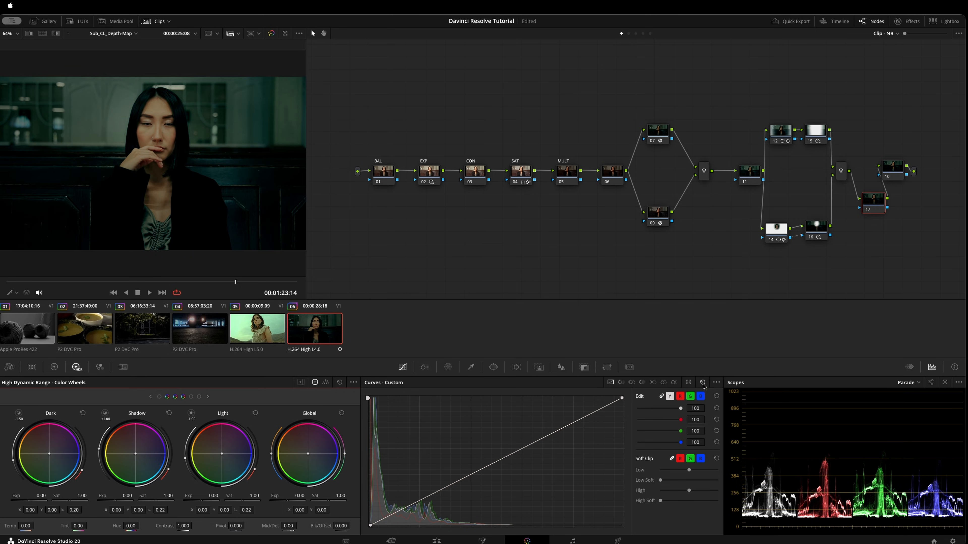
pyautogui.press('super+z')
pyautogui.press('super+z')
pyautogui.press('super+z')
pyautogui.press('super+z')
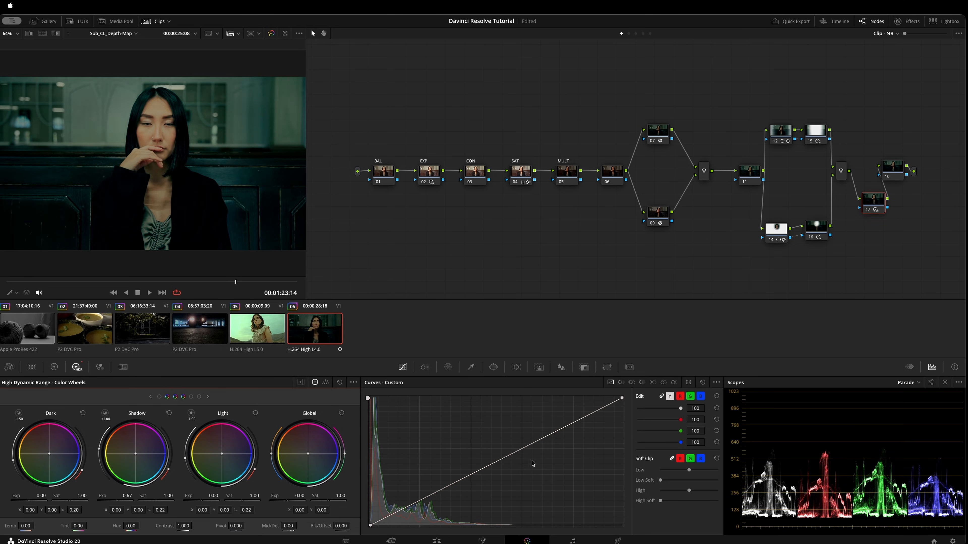
pyautogui.press('super+shift+z')
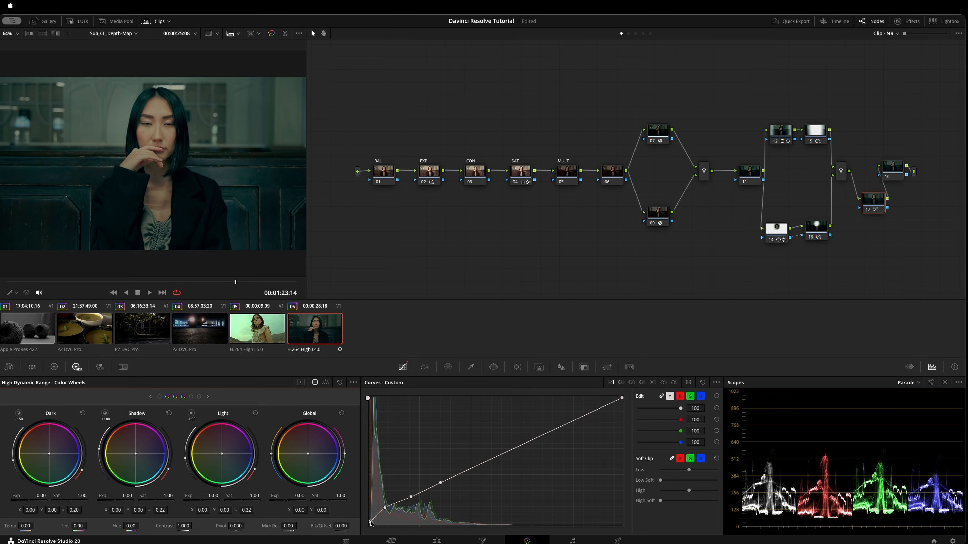
# Lower the deepest shadow point on node 17's custom curve slightly and review the clip at 00:00:13:08 and 00:00:18:15
pyautogui.click(371, 522)
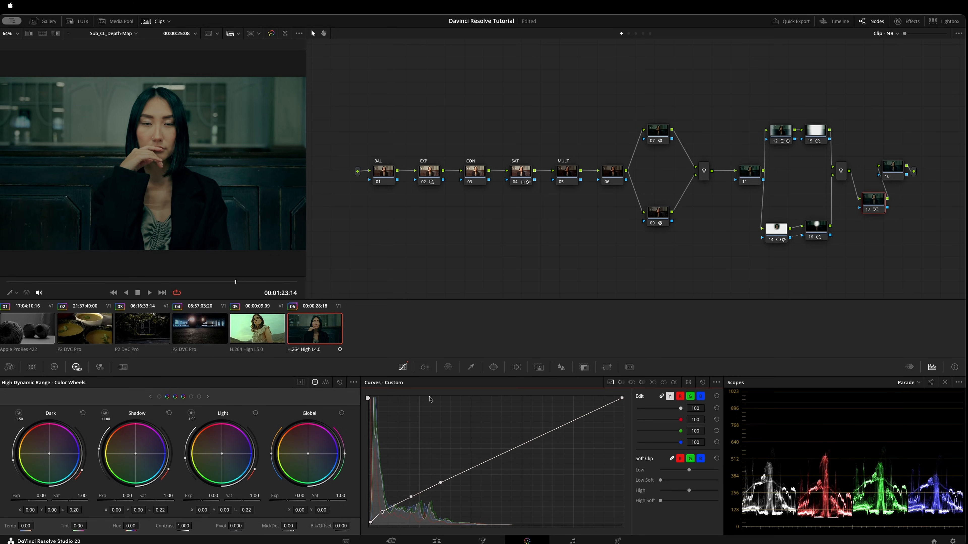
pyautogui.click(126, 280)
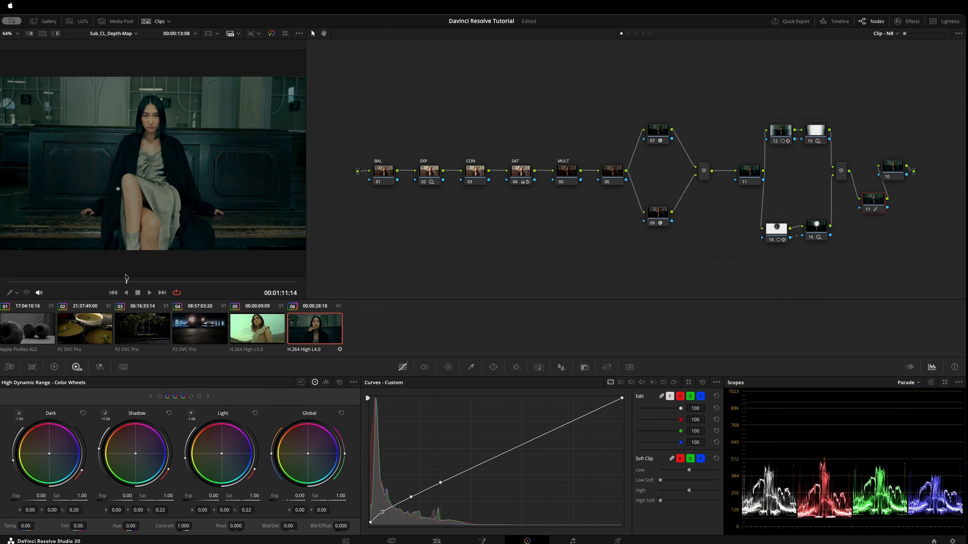
pyautogui.moveTo(126, 280); pyautogui.dragTo(175, 281)
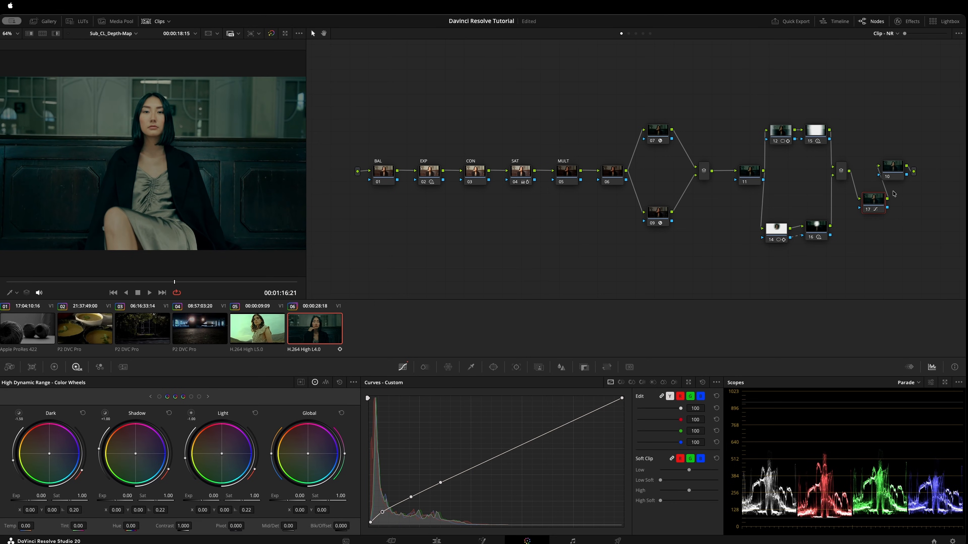
# Label node 17 as EXP, select node 10 and save the project
pyautogui.moveTo(875, 203); pyautogui.dragTo(865, 198)
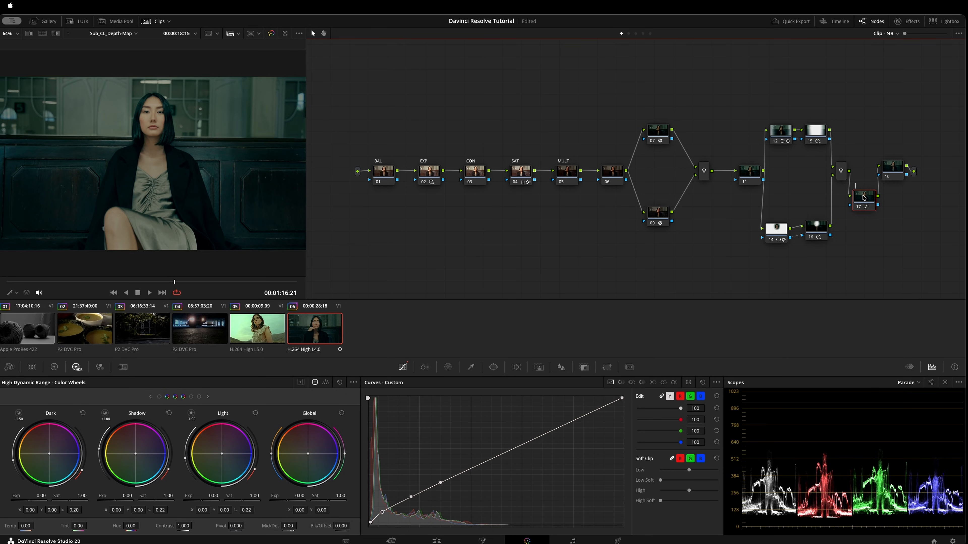
pyautogui.press('capslock')
pyautogui.write('EXP')
pyautogui.press('Return')
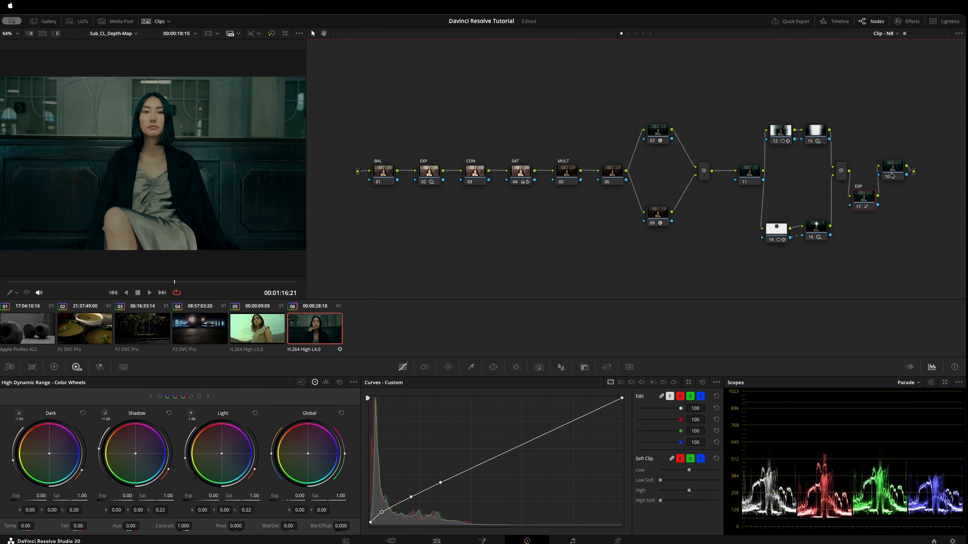
pyautogui.click(892, 171)
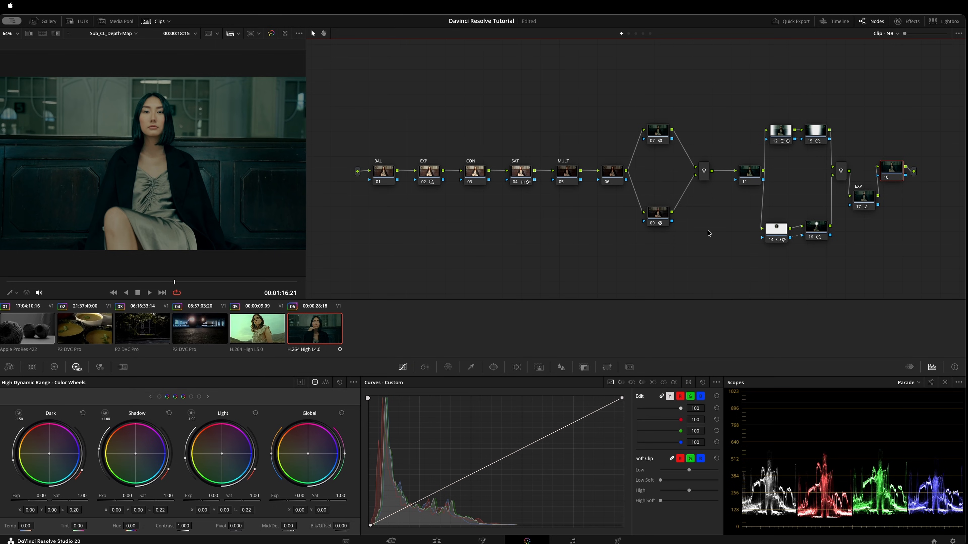
pyautogui.press('super+s')
pyautogui.moveTo(361, 122); pyautogui.dragTo(825, 248)
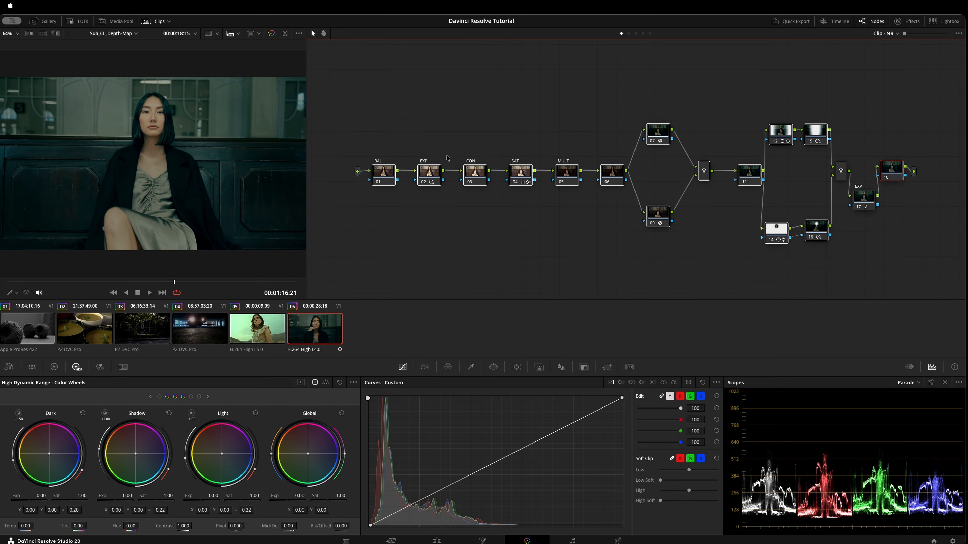
pyautogui.click(650, 263)
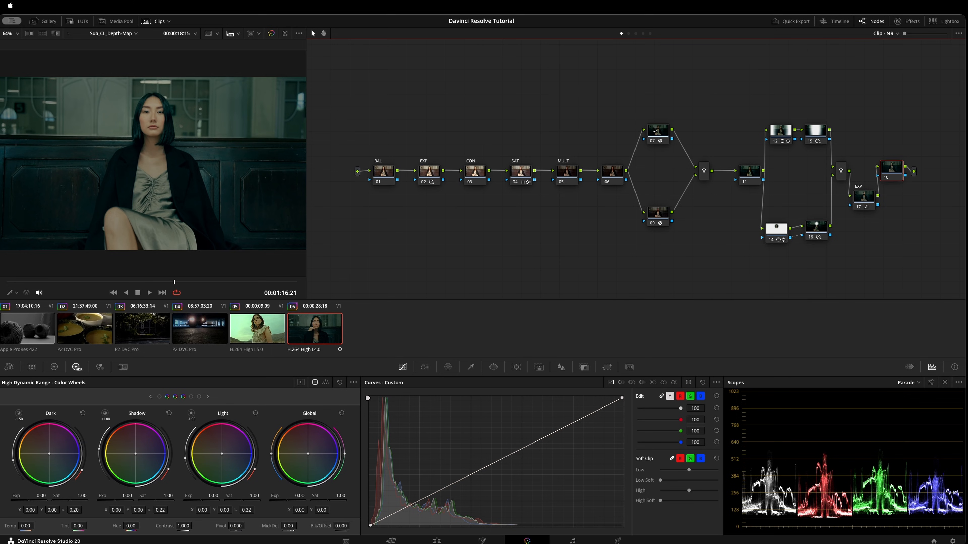
pyautogui.moveTo(750, 172); pyautogui.dragTo(740, 171)
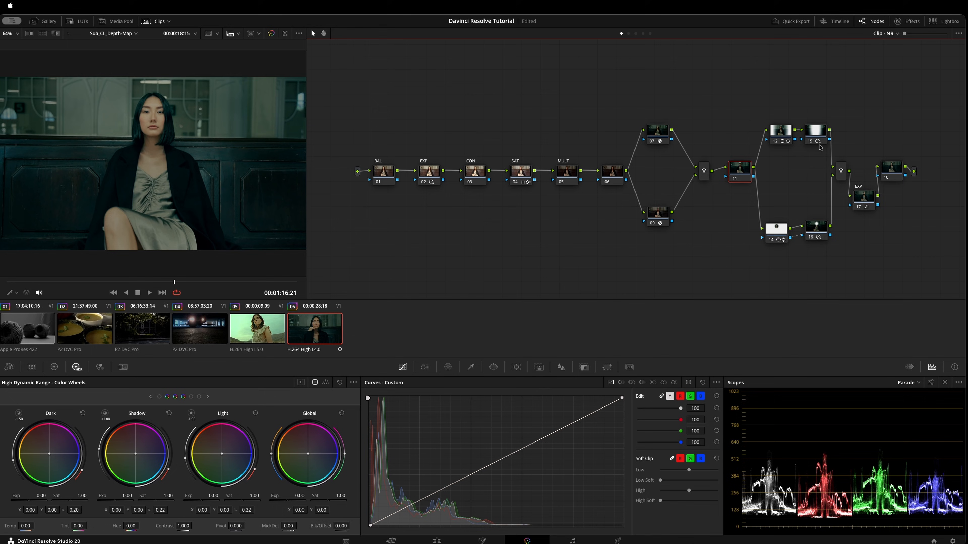
pyautogui.moveTo(813, 233); pyautogui.dragTo(812, 237)
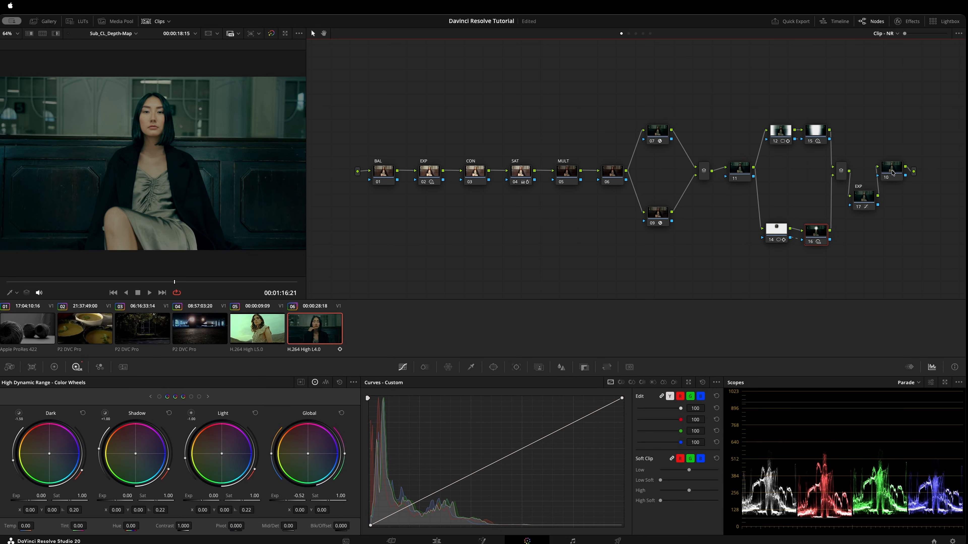
# Apply the Film Look Creator effect to node 10, show its settings and shrink the viewer to widen the node graph
pyautogui.click(892, 173)
pyautogui.hotkey('shift', 'space')
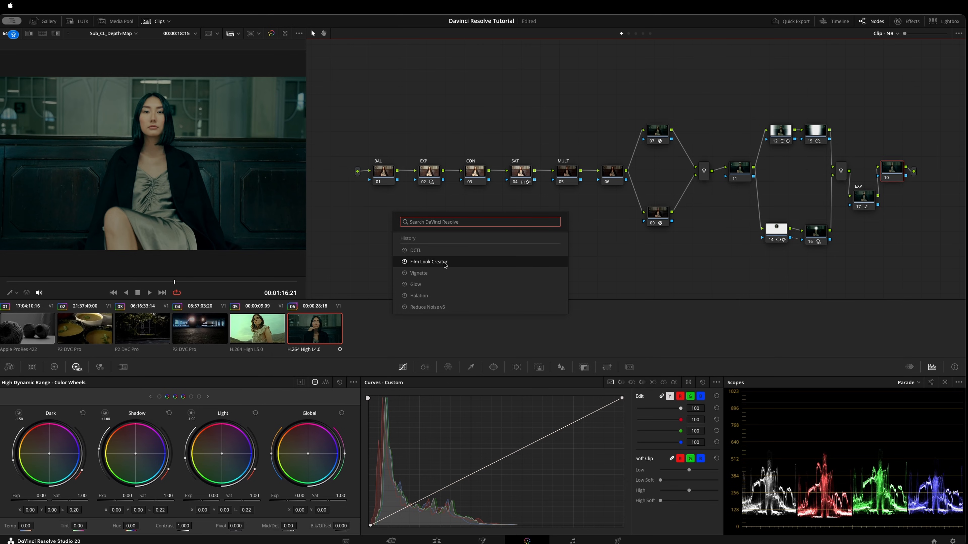
pyautogui.click(445, 264)
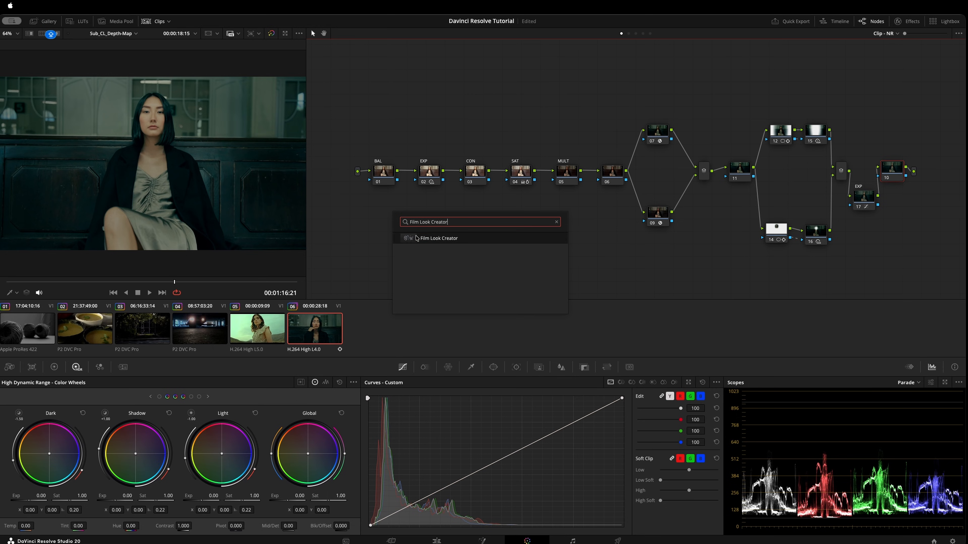
pyautogui.click(437, 243)
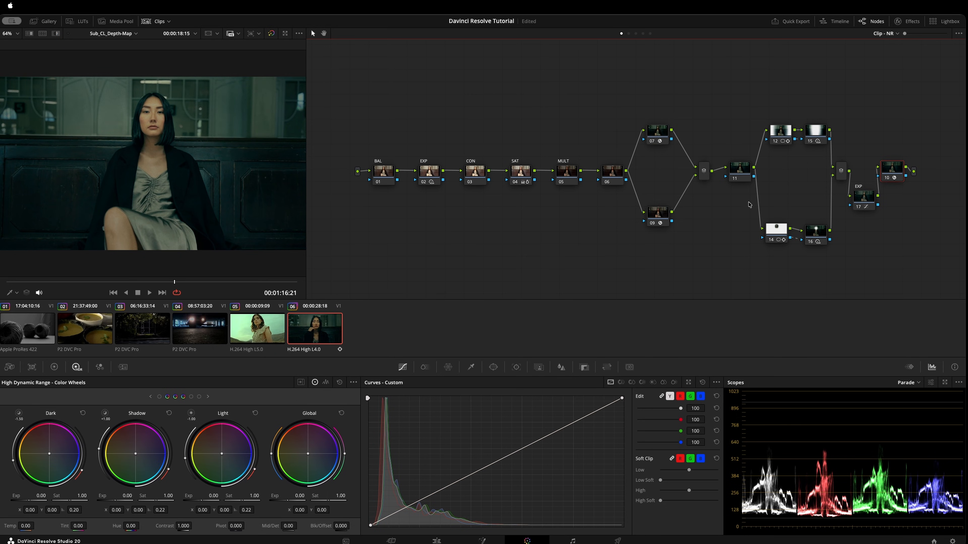
pyautogui.moveTo(893, 167); pyautogui.dragTo(889, 168)
pyautogui.click(912, 22)
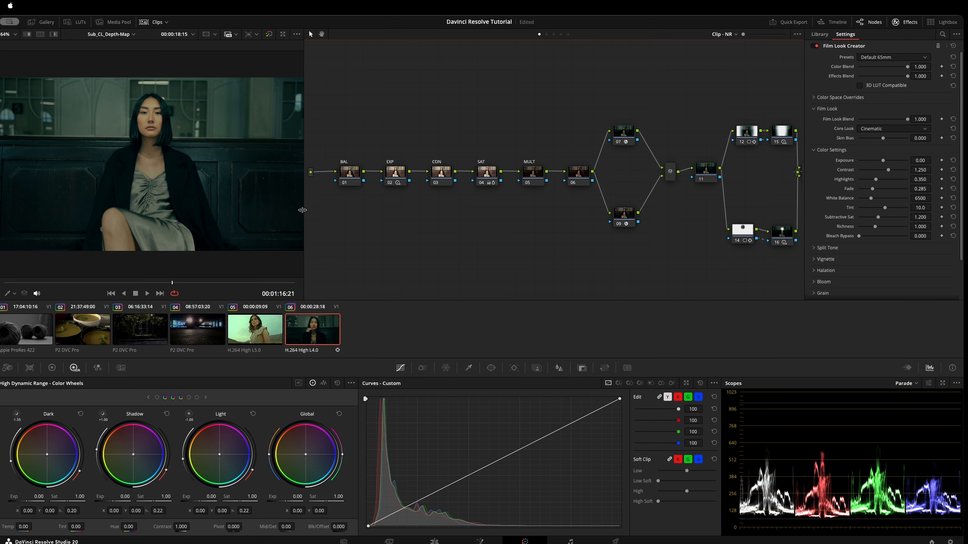
pyautogui.moveTo(304, 212); pyautogui.dragTo(264, 213)
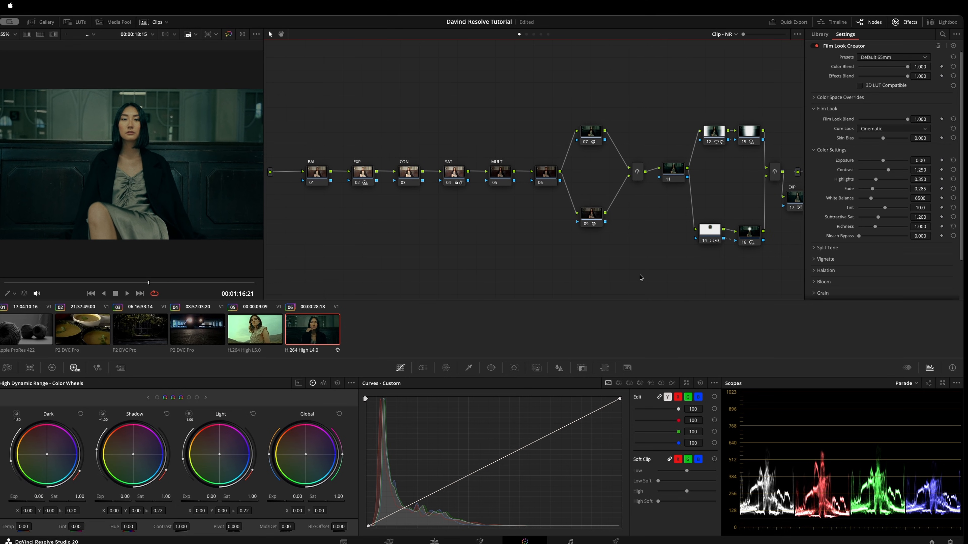
pyautogui.rightClick(606, 274)
pyautogui.click(623, 333)
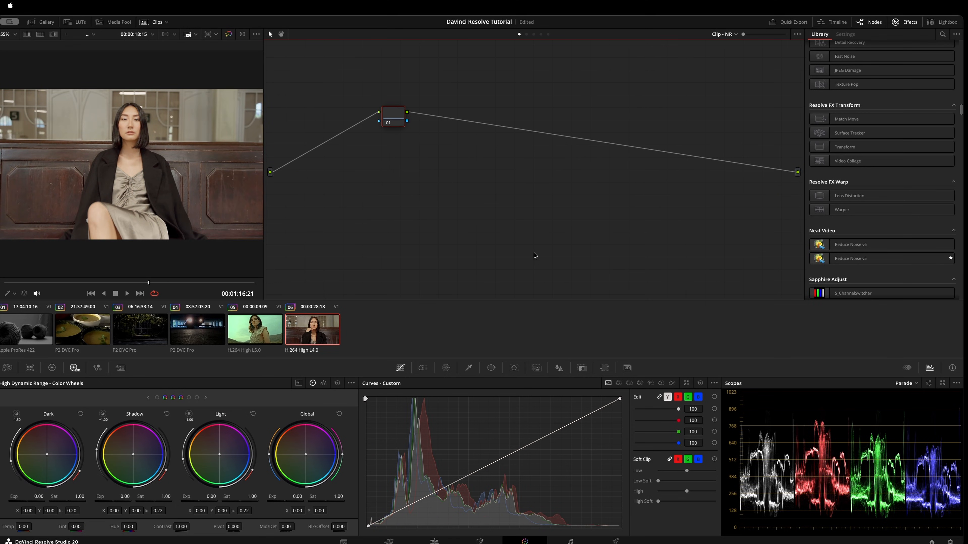
pyautogui.press('super+z')
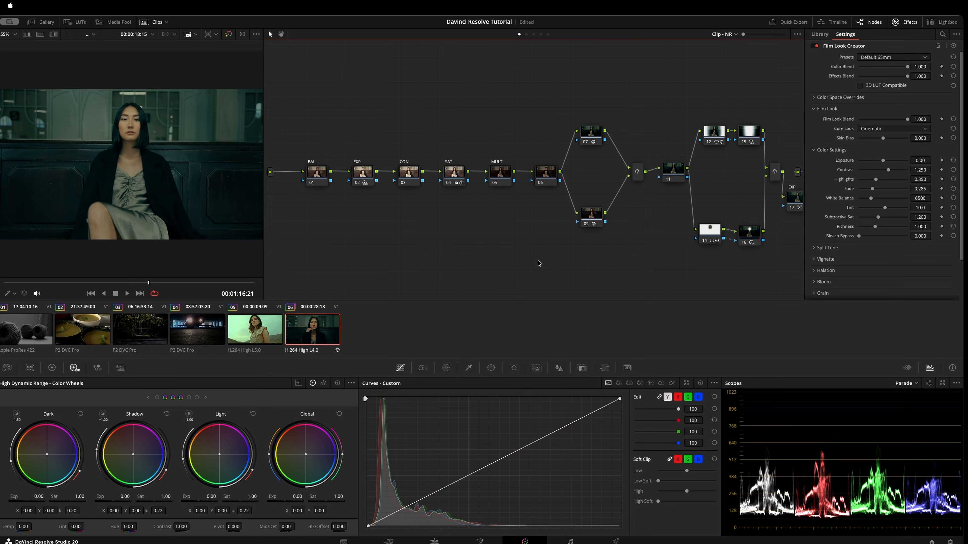
# Clean up the node graph so all nodes are evenly aligned
pyautogui.rightClick(538, 263)
pyautogui.click(569, 356)
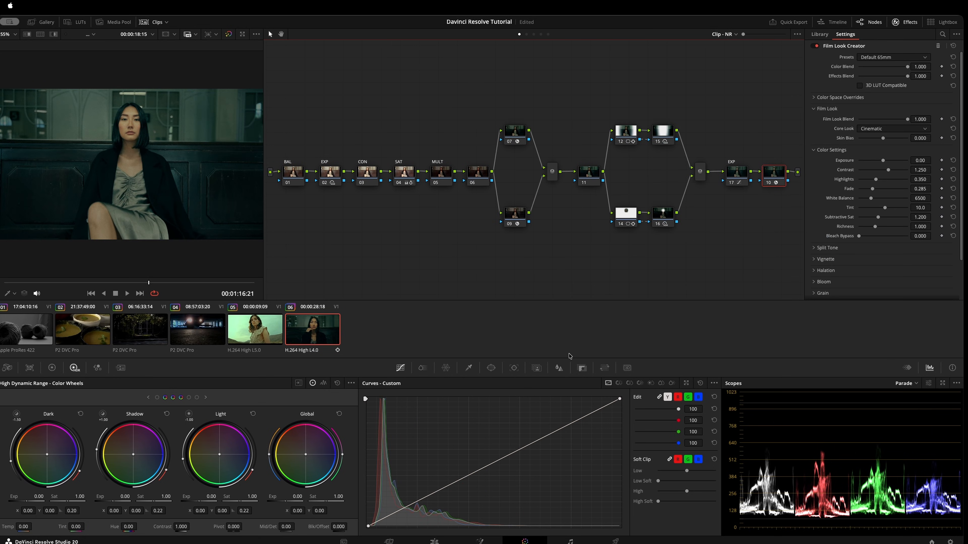
# Compare the image with Film Look Creator off and on, and set its Exposure to -0.35
pyautogui.click(814, 47)
pyautogui.click(814, 48)
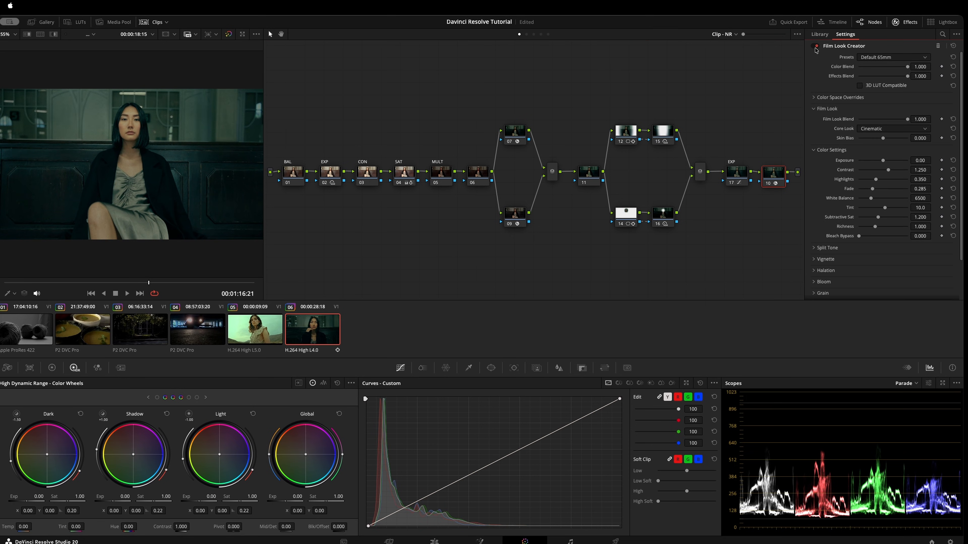
pyautogui.click(816, 49)
pyautogui.click(816, 48)
pyautogui.moveTo(883, 162); pyautogui.dragTo(880, 162)
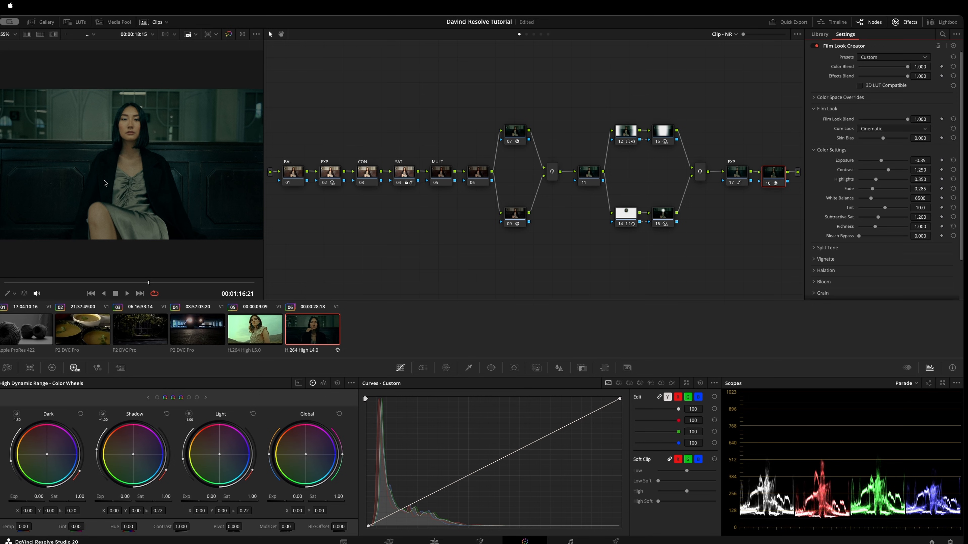
# Compare the frame at 00:00:18:15 with all grades bypassed and enabled
pyautogui.hotkey('shift', 'd')
pyautogui.hotkey('shift', 'd')
pyautogui.hotkey('shift', 'd')
pyautogui.hotkey('shift', 'd')
pyautogui.moveTo(771, 173); pyautogui.dragTo(769, 170)
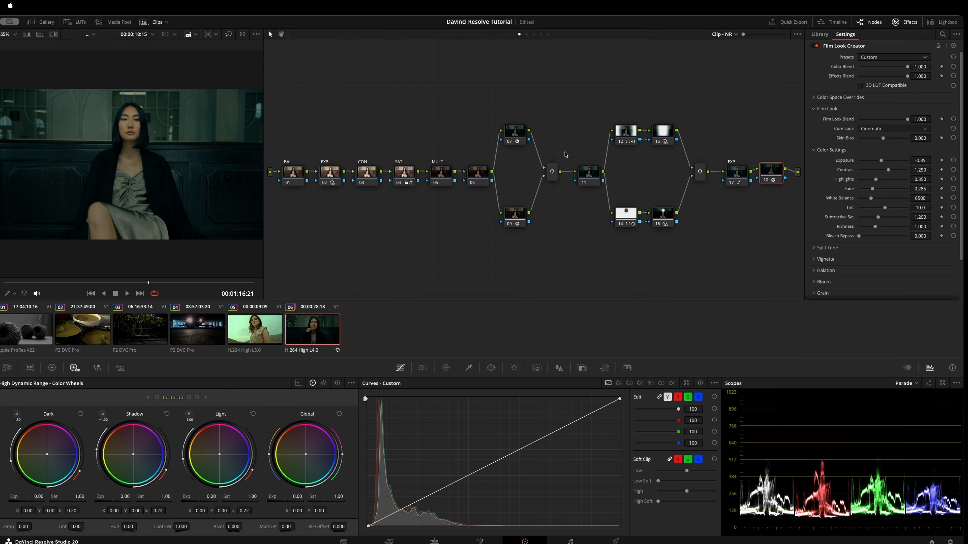
# Compare the image with all look nodes from the 07/09 split through node 10 disabled and enabled
pyautogui.moveTo(488, 77); pyautogui.dragTo(742, 268)
pyautogui.click(511, 132)
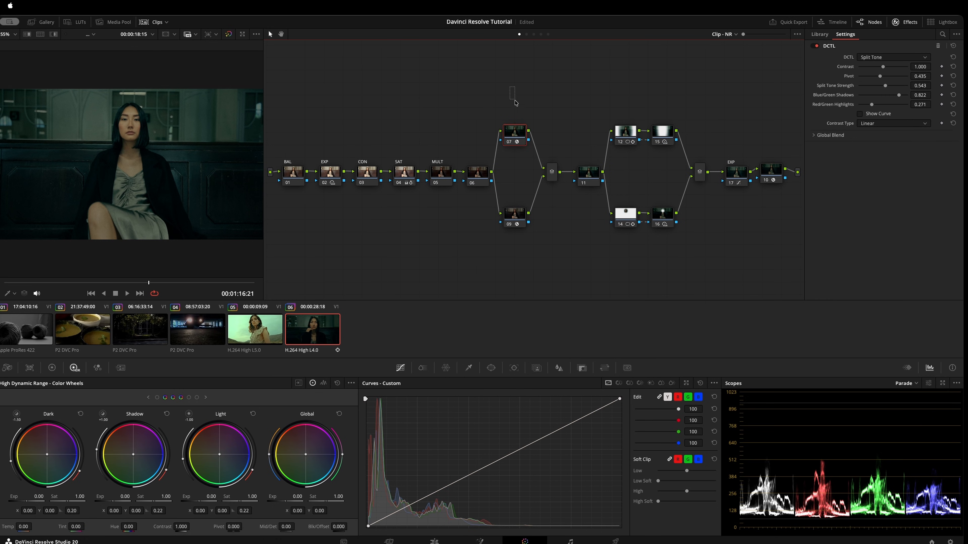
pyautogui.moveTo(511, 88); pyautogui.dragTo(765, 259)
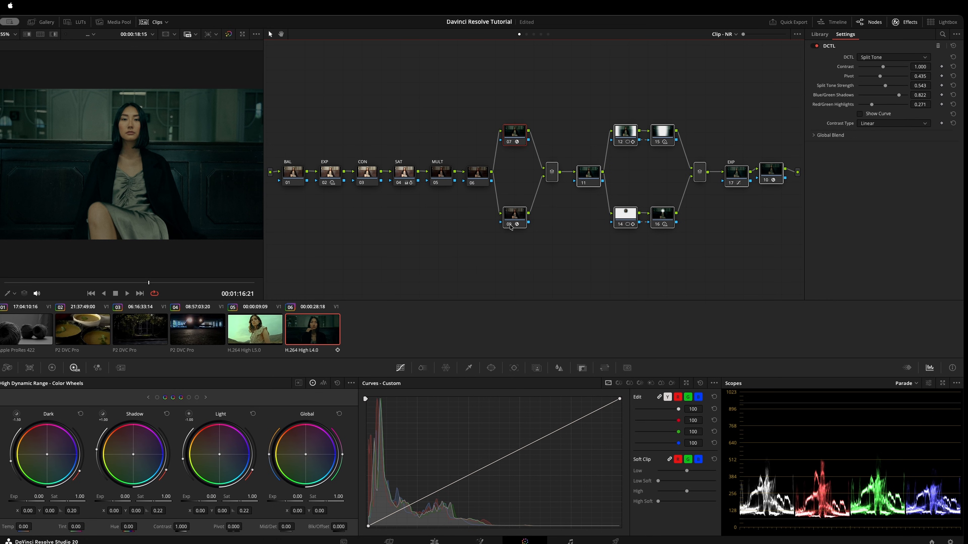
pyautogui.press('super+d')
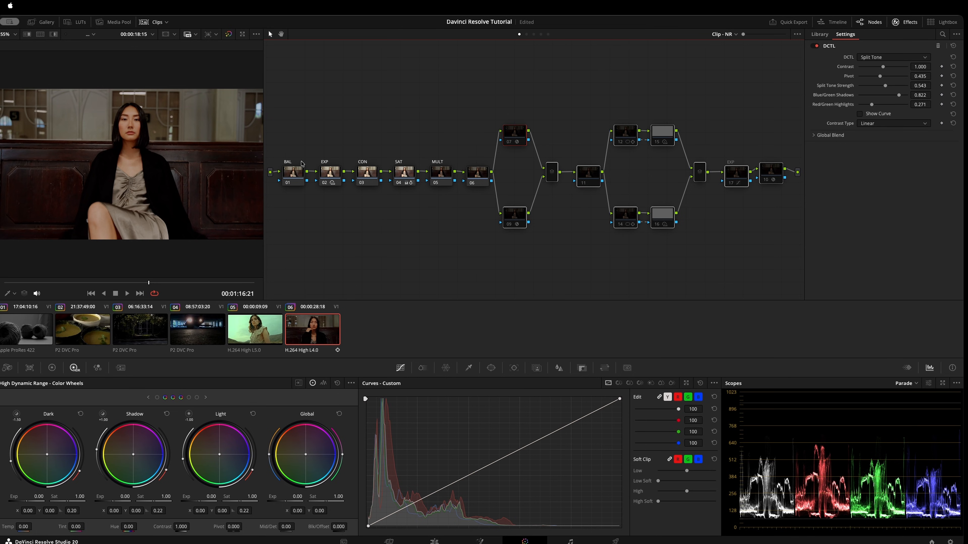
pyautogui.moveTo(456, 124); pyautogui.dragTo(268, 209)
pyautogui.moveTo(475, 87); pyautogui.dragTo(787, 270)
pyautogui.moveTo(493, 93); pyautogui.dragTo(789, 266)
pyautogui.press('super+d')
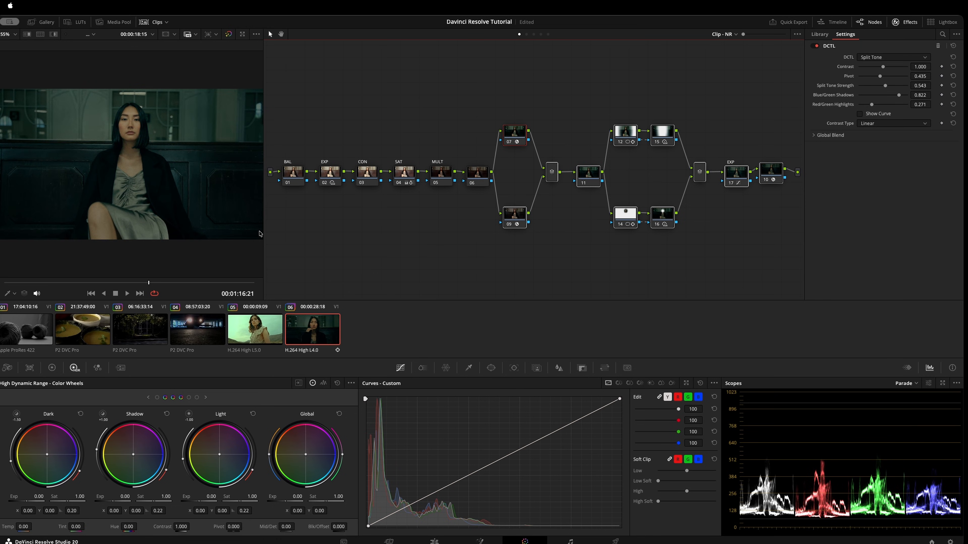
# Go to 00:00:27:16, inspect node 09's split-tone settings and compare the image with node 07 disabled and enabled
pyautogui.moveTo(182, 283); pyautogui.dragTo(220, 290)
pyautogui.moveTo(621, 131); pyautogui.dragTo(614, 136)
pyautogui.moveTo(511, 146); pyautogui.dragTo(524, 152)
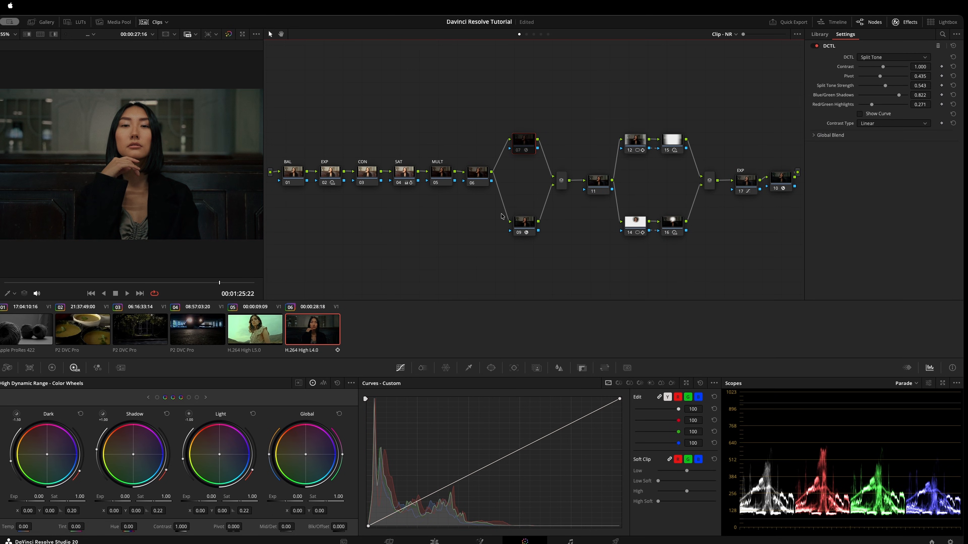
pyautogui.click(526, 226)
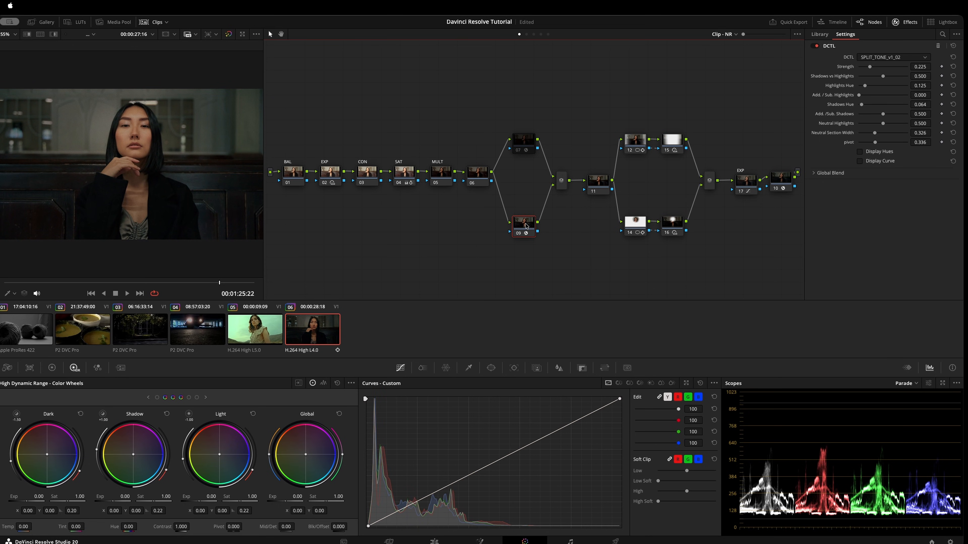
pyautogui.click(524, 139)
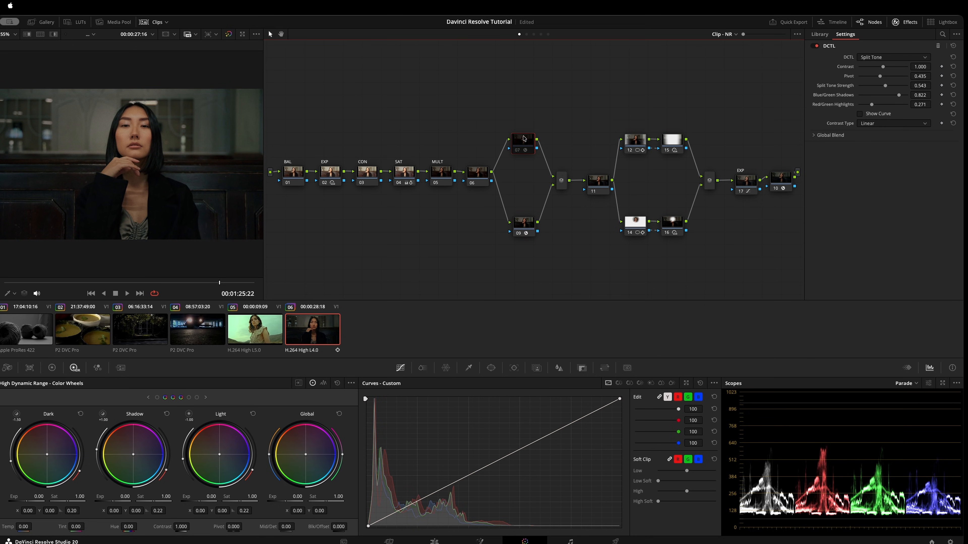
pyautogui.press('super+d')
pyautogui.press('super+d')
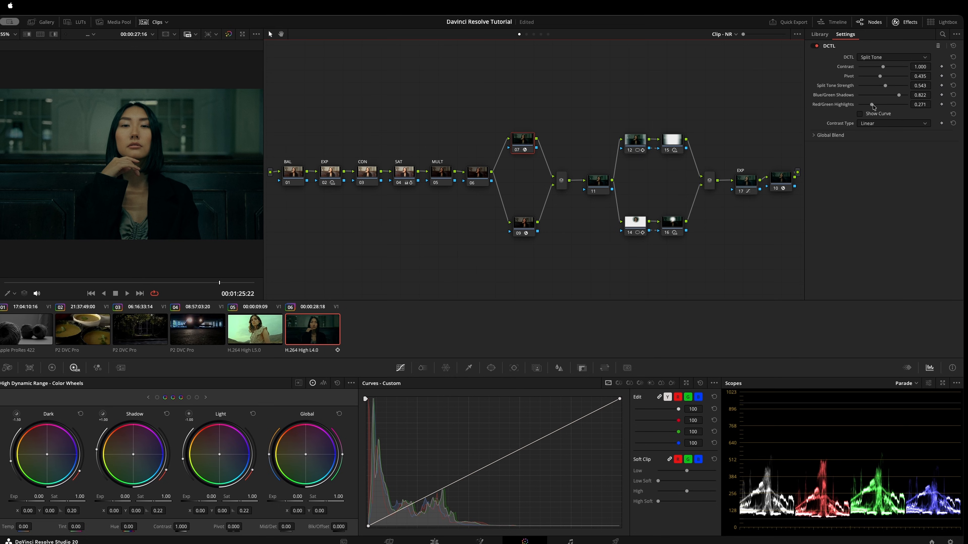
# Set node 07's Red/Green Highlights to 0.457 and compare the close-up with all grades bypassed and enabled
pyautogui.moveTo(873, 108)
pyautogui.mouseDown()
pyautogui.moveTo(883, 111)
pyautogui.moveTo(872, 116)
pyautogui.moveTo(901, 111)
pyautogui.moveTo(845, 118)
pyautogui.moveTo(885, 117)
pyautogui.mouseUp()
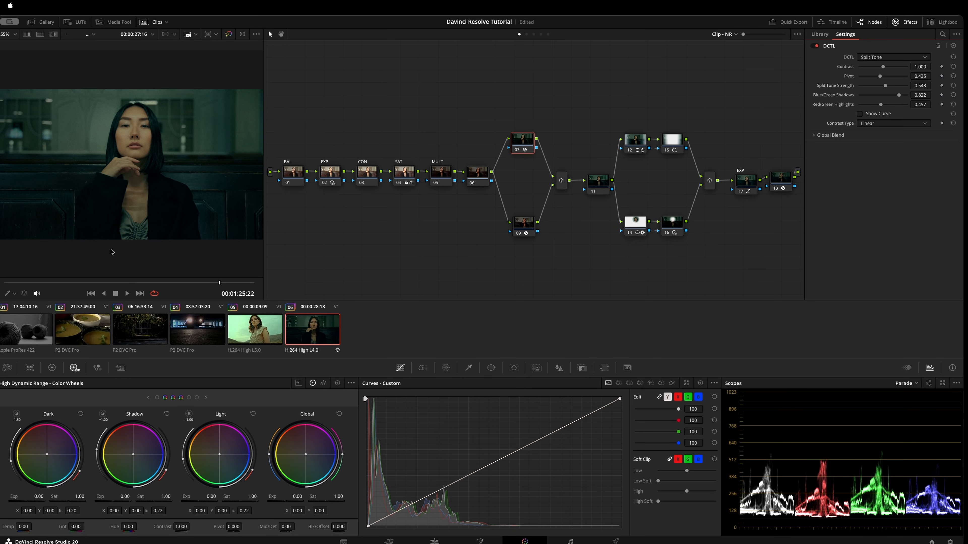
pyautogui.hotkey('shift', 'd')
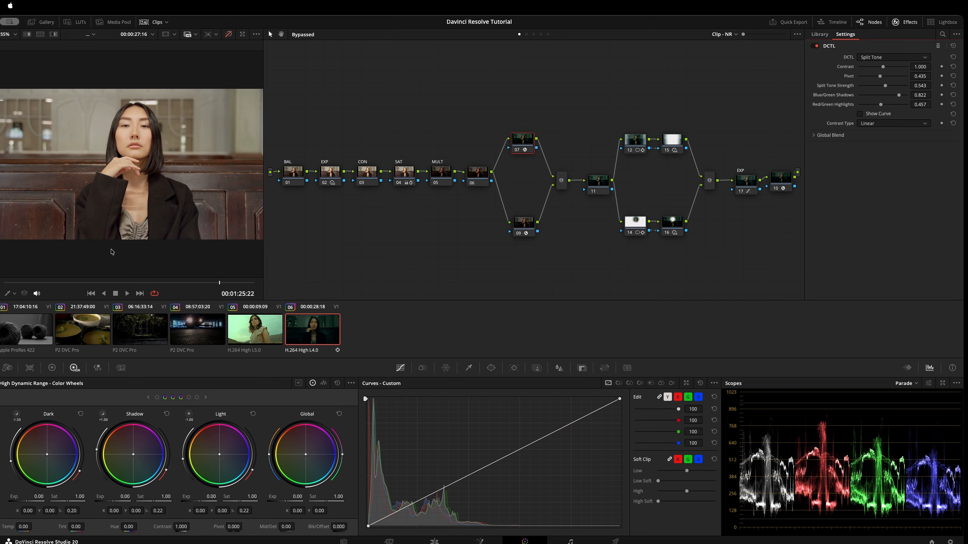
pyautogui.hotkey('shift', 'd')
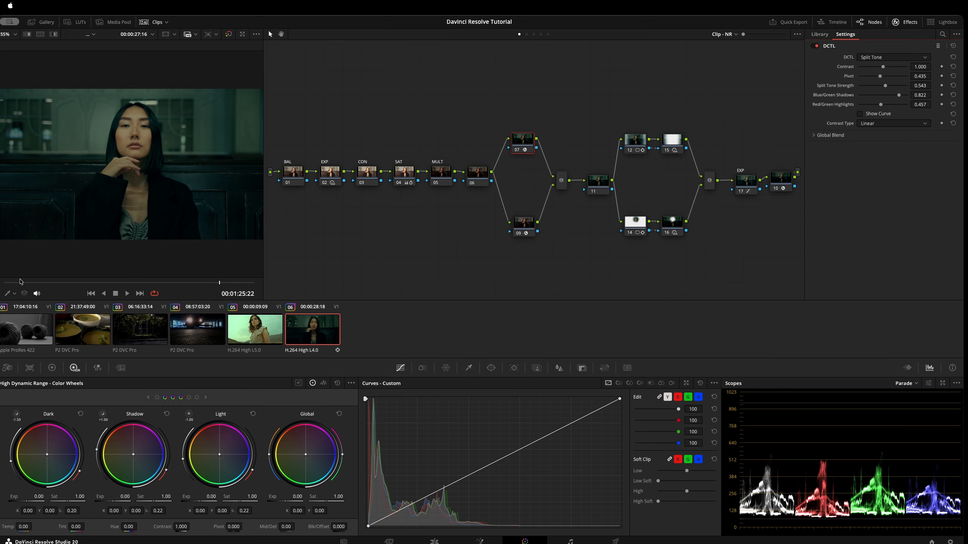
# Play the graded clip from its start, then return to the wide shot at 00:00:01:07
pyautogui.moveTo(20, 283); pyautogui.dragTo(4, 283)
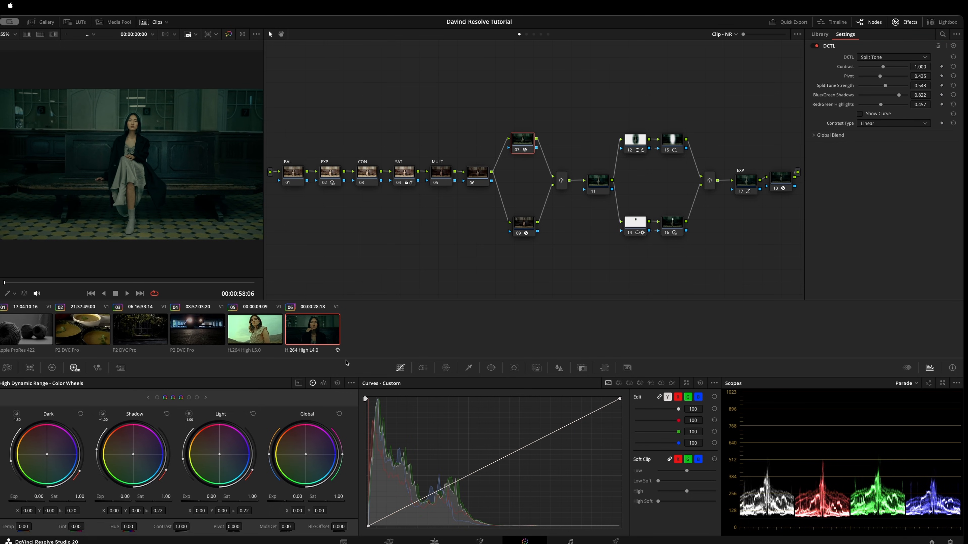
pyautogui.press('space')
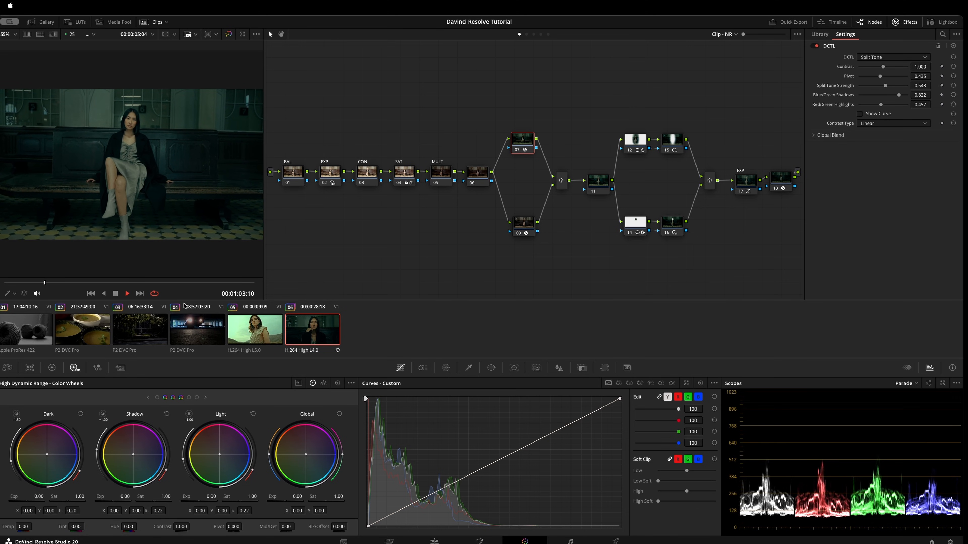
pyautogui.moveTo(56, 283); pyautogui.dragTo(14, 296)
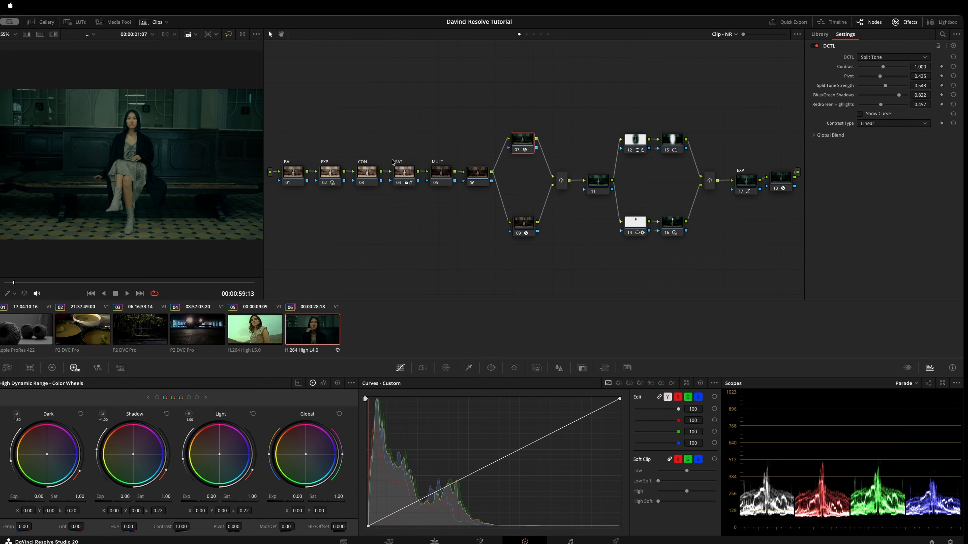
# Check node 16's HDR Global exposure, and set node 14's HDR Global exposure to -0.02
pyautogui.click(639, 230)
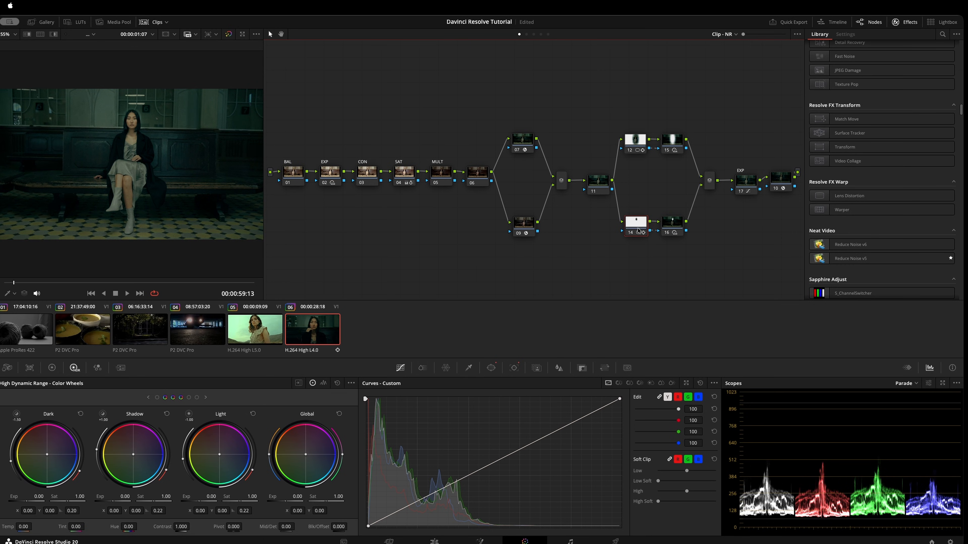
pyautogui.moveTo(636, 224); pyautogui.dragTo(635, 227)
pyautogui.click(672, 224)
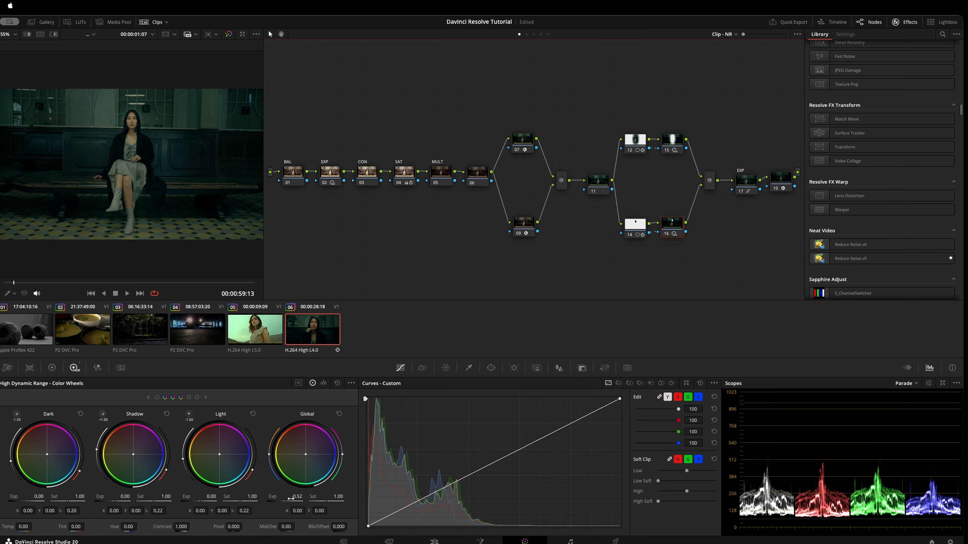
pyautogui.click(624, 231)
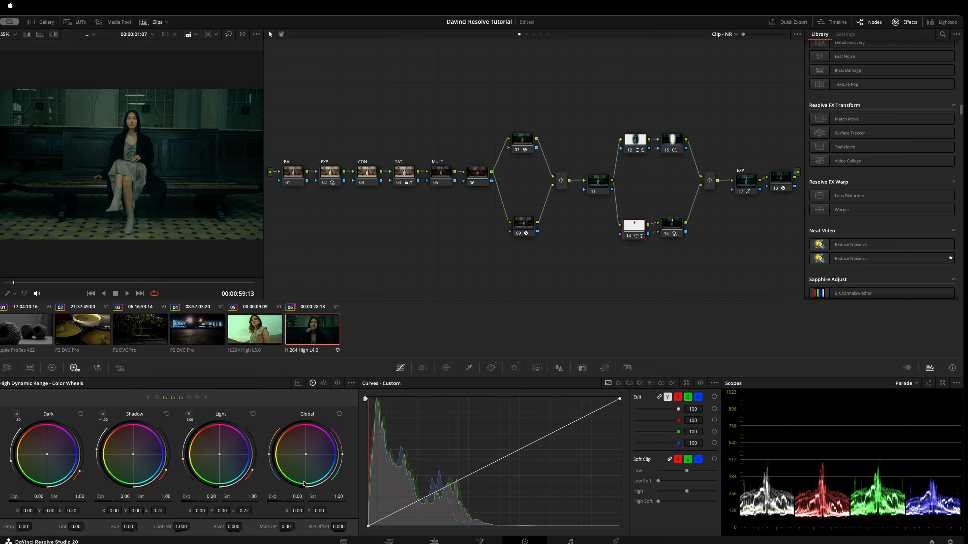
pyautogui.click(282, 498)
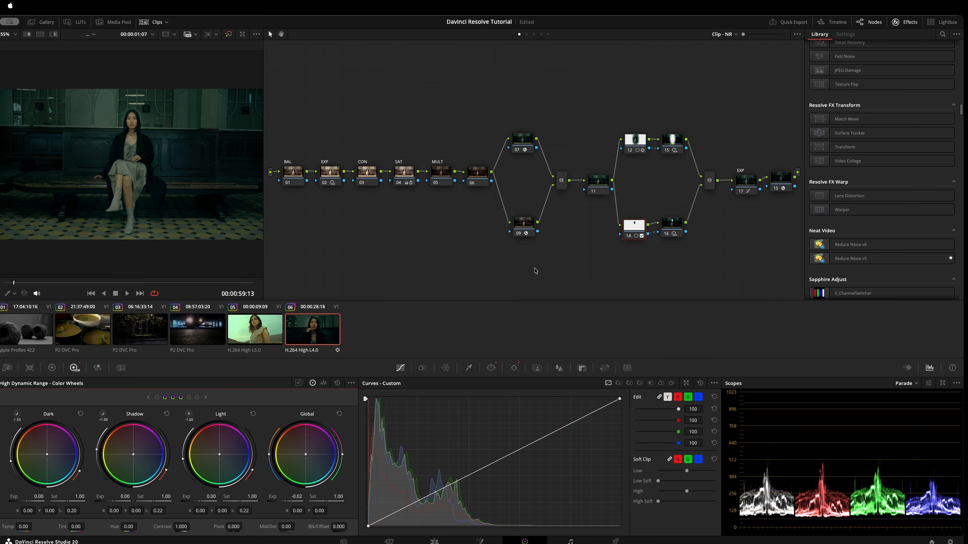
pyautogui.click(628, 238)
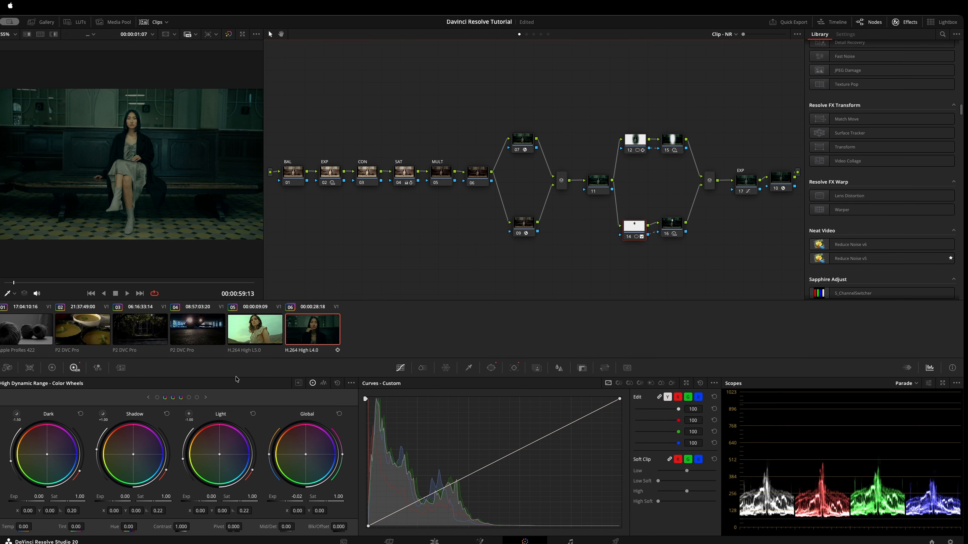
# Show node 14's Power Window overlay and, at 00:00:27:09, make the ellipse around the face taller and widen its soft edge
pyautogui.click(14, 293)
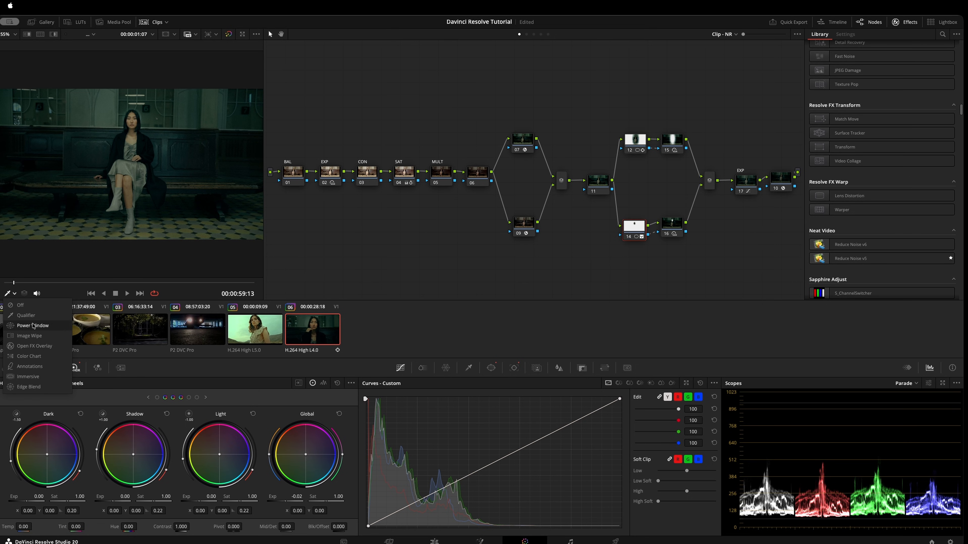
pyautogui.click(32, 325)
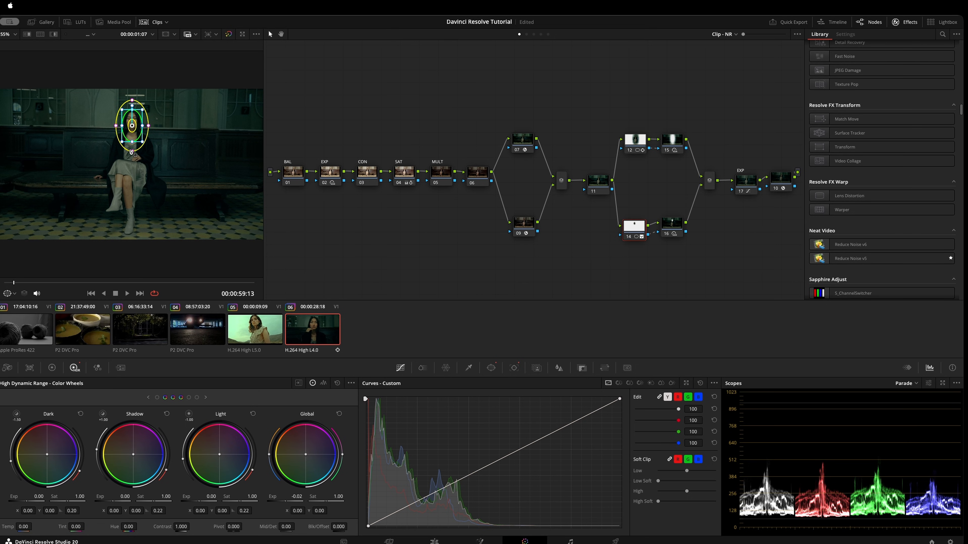
pyautogui.moveTo(144, 283); pyautogui.dragTo(218, 284)
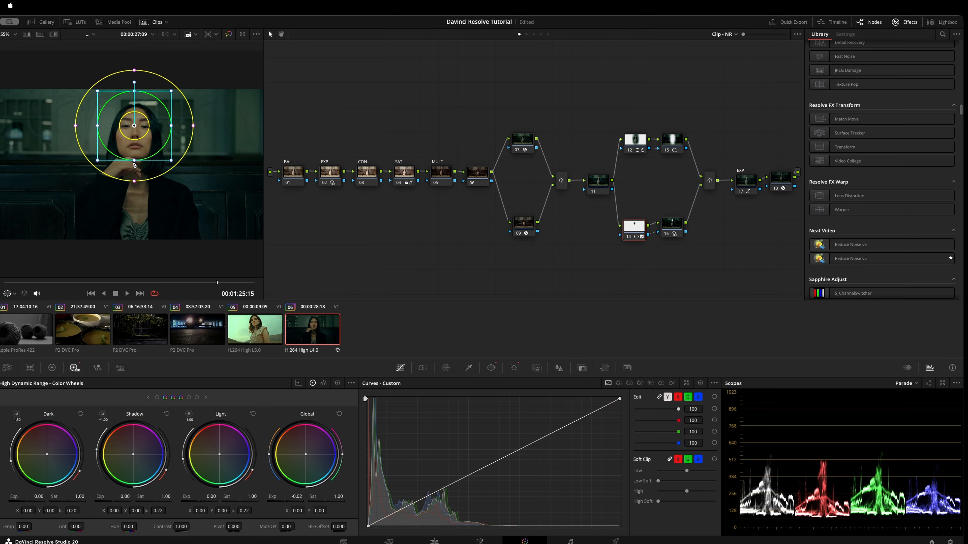
pyautogui.moveTo(133, 161); pyautogui.dragTo(133, 176)
pyautogui.moveTo(193, 126); pyautogui.dragTo(202, 129)
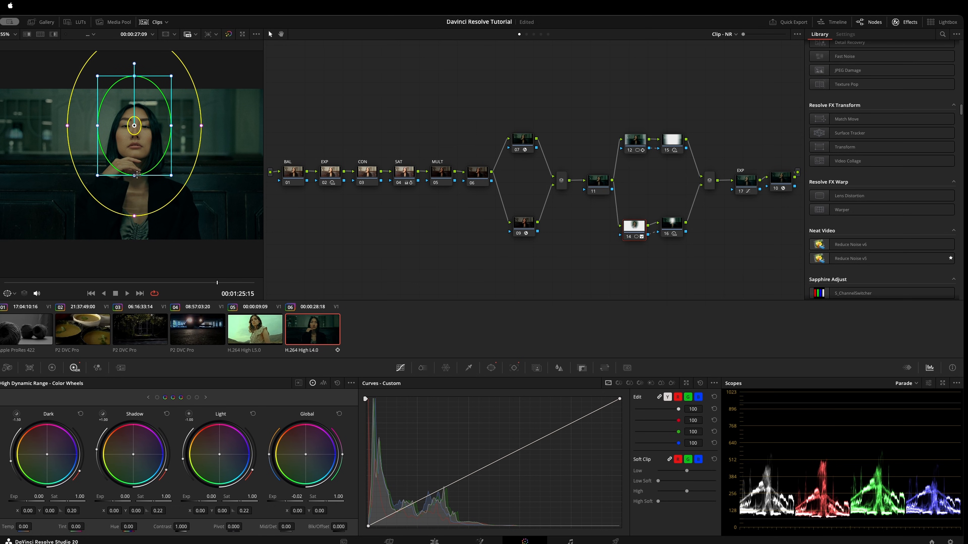
pyautogui.moveTo(134, 176); pyautogui.dragTo(134, 192)
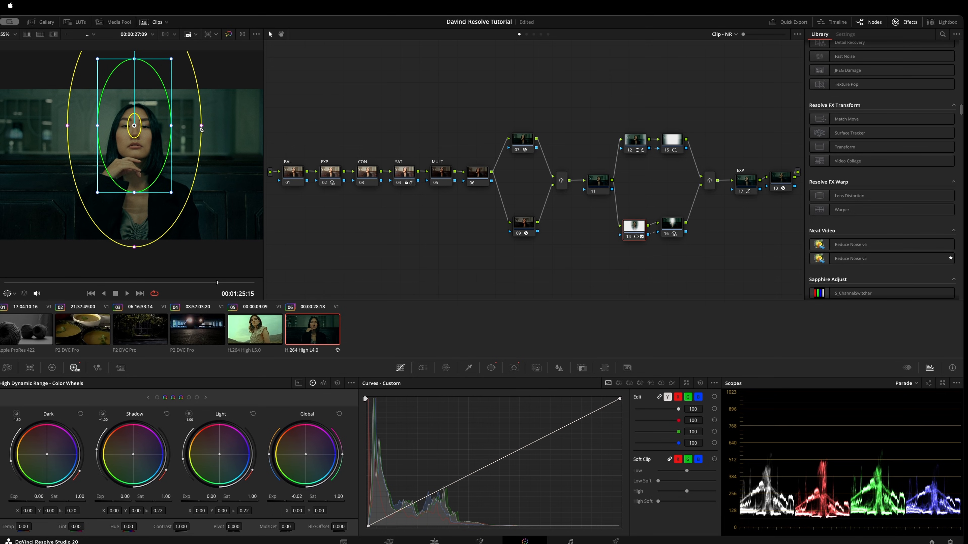
pyautogui.moveTo(201, 125); pyautogui.dragTo(208, 125)
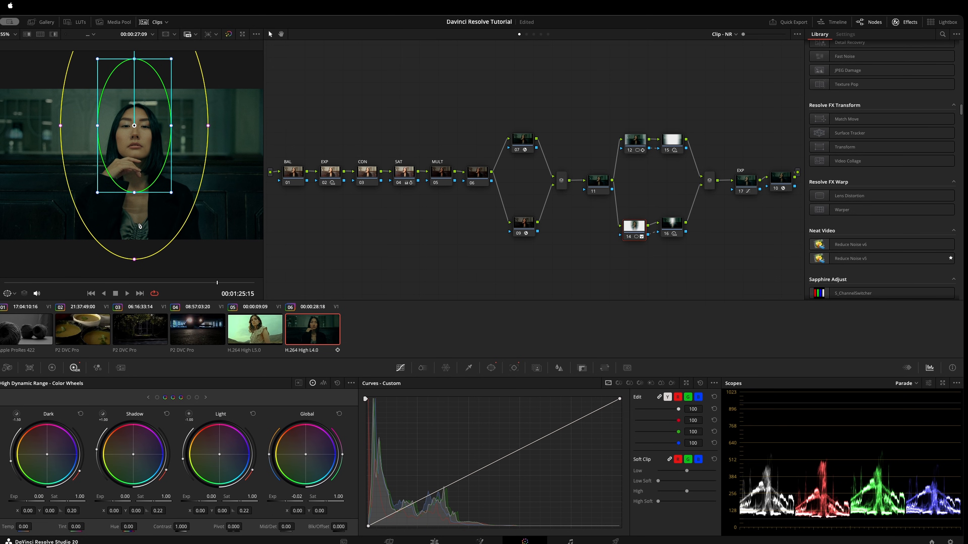
# At 00:00:08:16, shrink node 14's elliptical window to fit more tightly around the woman's head and chest, and hide the overlay
pyautogui.click(52, 284)
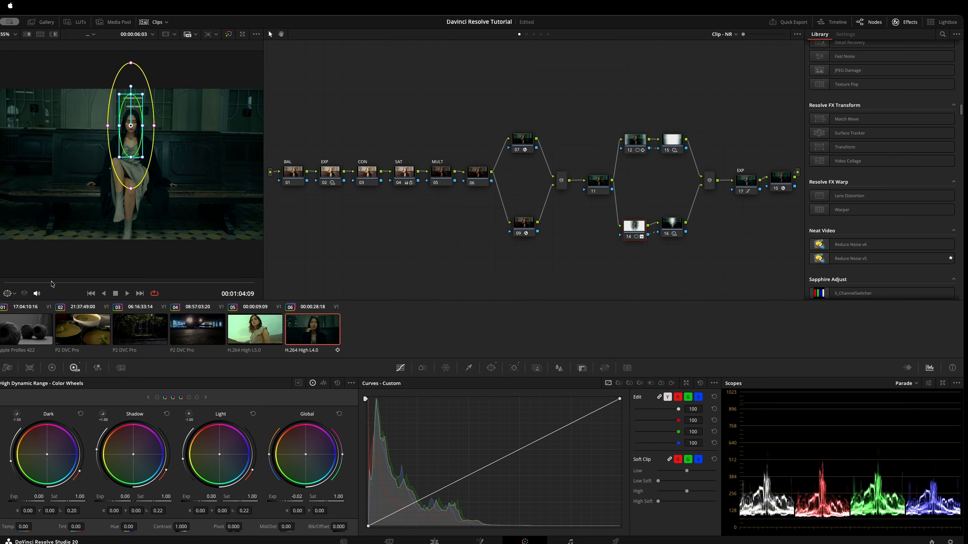
pyautogui.moveTo(53, 284); pyautogui.dragTo(71, 283)
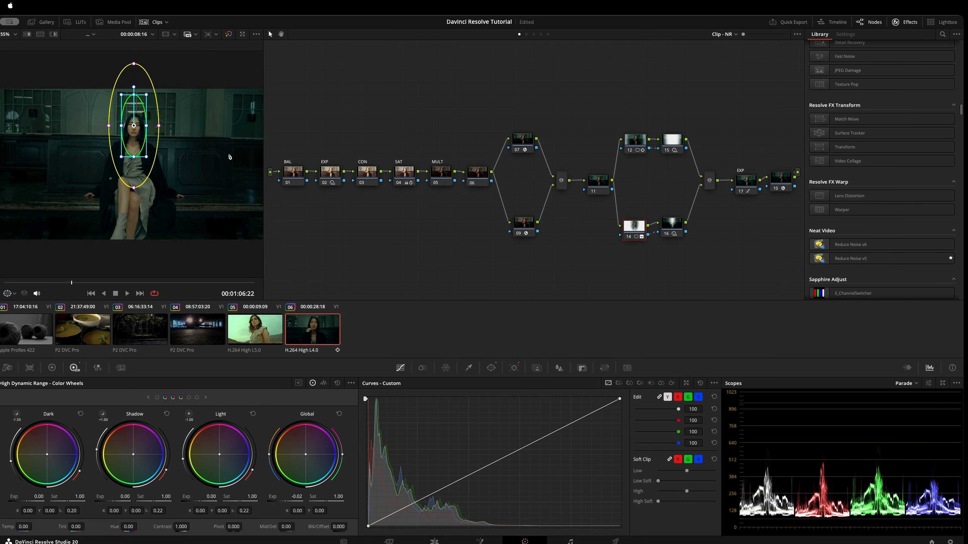
pyautogui.moveTo(134, 64); pyautogui.dragTo(142, 104)
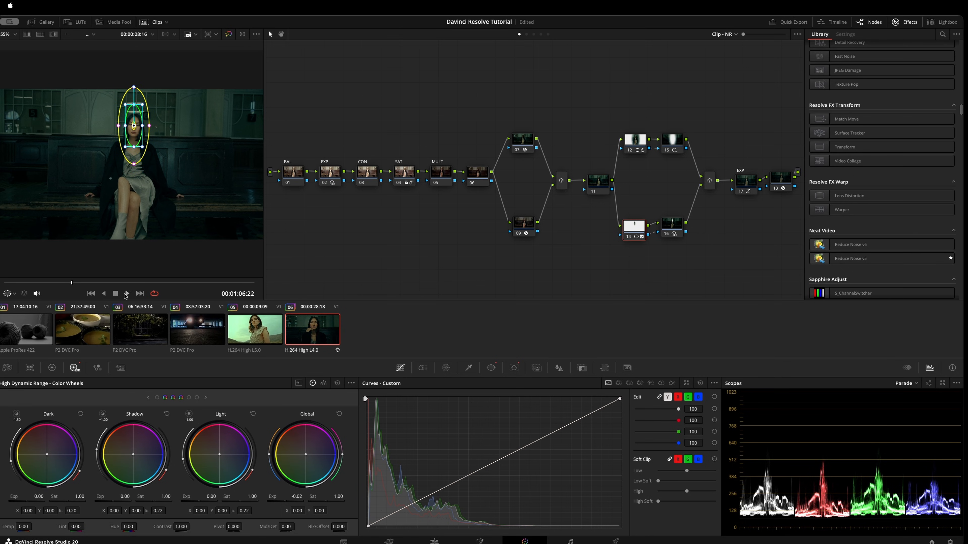
pyautogui.hotkey('shift', '`')
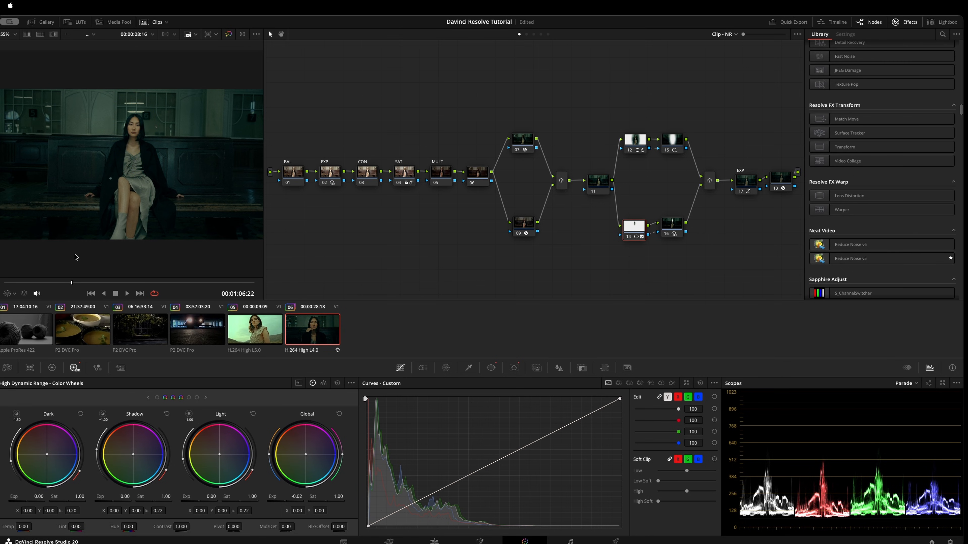
# Play the clip briefly, then compare the frame at 00:00:25:05 with node 14 disabled and enabled
pyautogui.press('space')
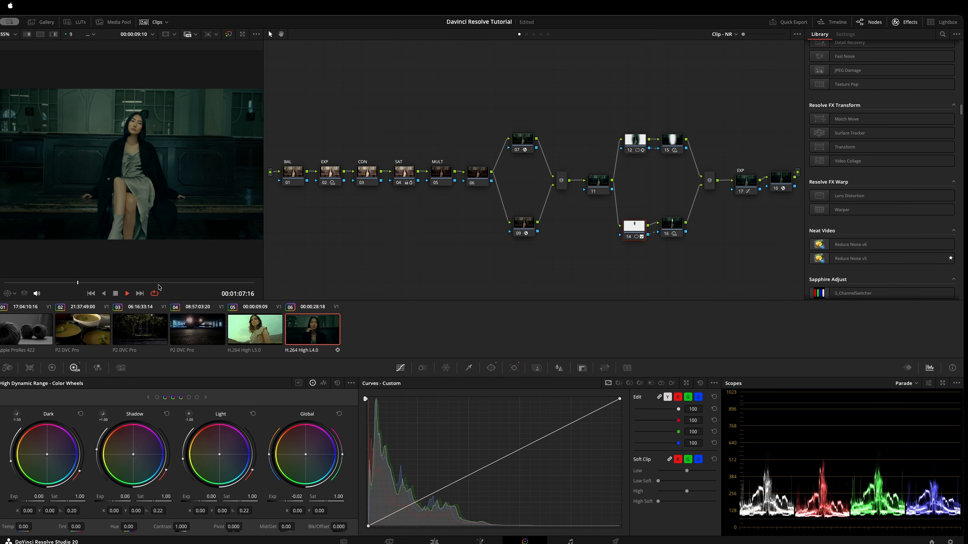
pyautogui.moveTo(84, 283); pyautogui.dragTo(201, 281)
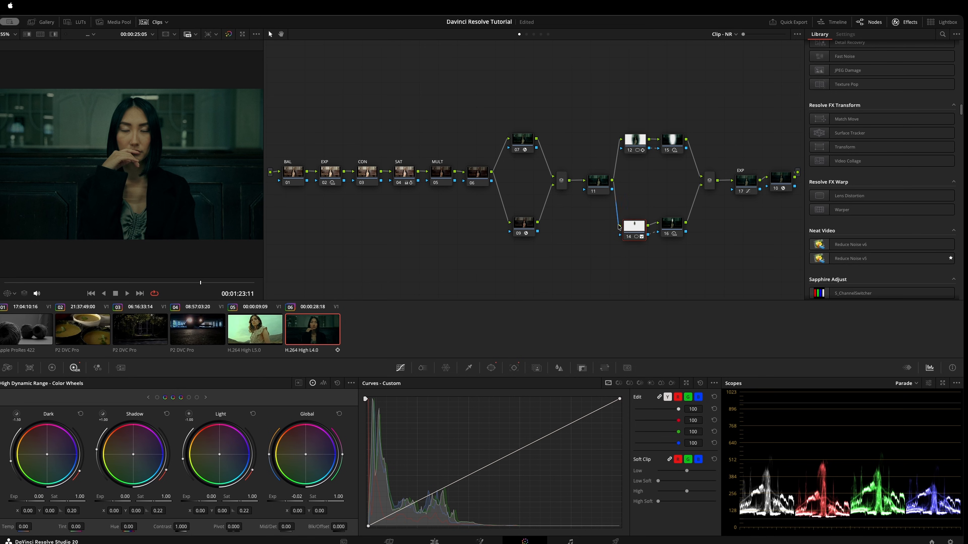
pyautogui.moveTo(630, 226); pyautogui.dragTo(629, 227)
pyautogui.press('super+d')
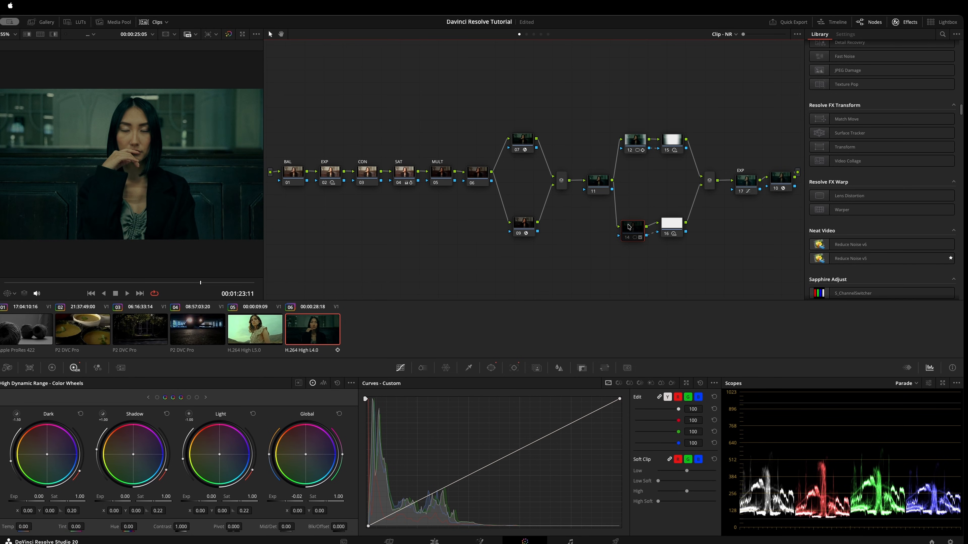
pyautogui.press('super+d')
pyautogui.press('super+d')
pyautogui.press('super+d')
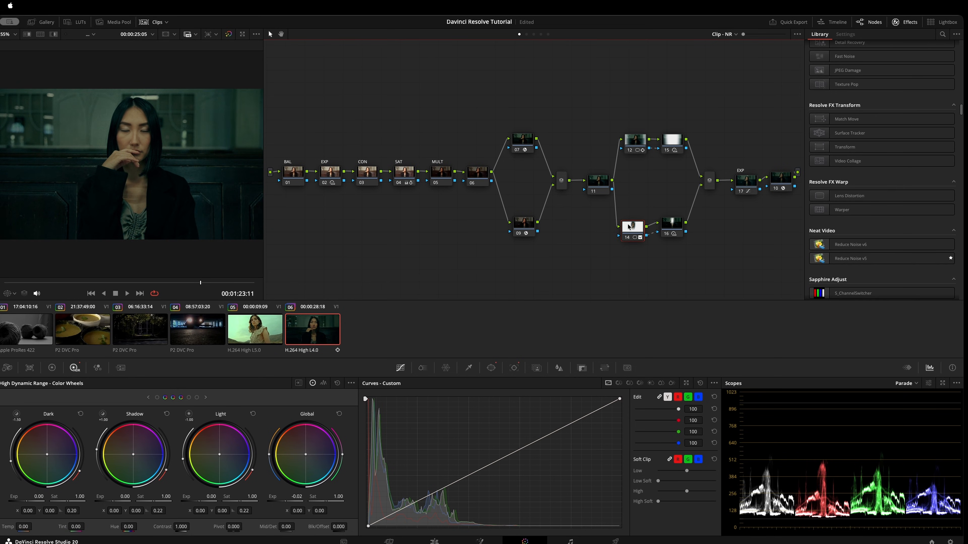
# Save the project and go back to 00:00:00:18 to review the node tree's stages
pyautogui.press('super+s')
pyautogui.moveTo(203, 283); pyautogui.dragTo(12, 293)
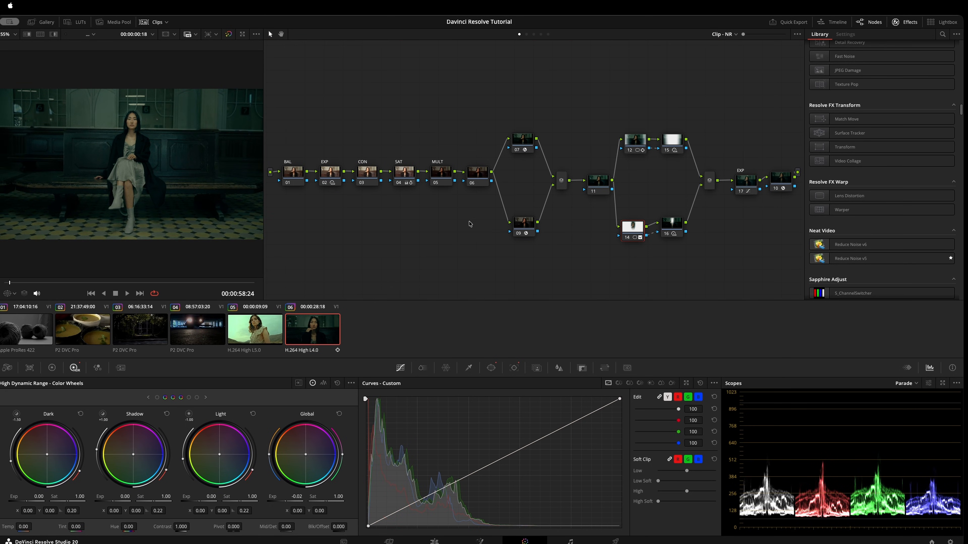
pyautogui.moveTo(620, 89); pyautogui.dragTo(688, 302)
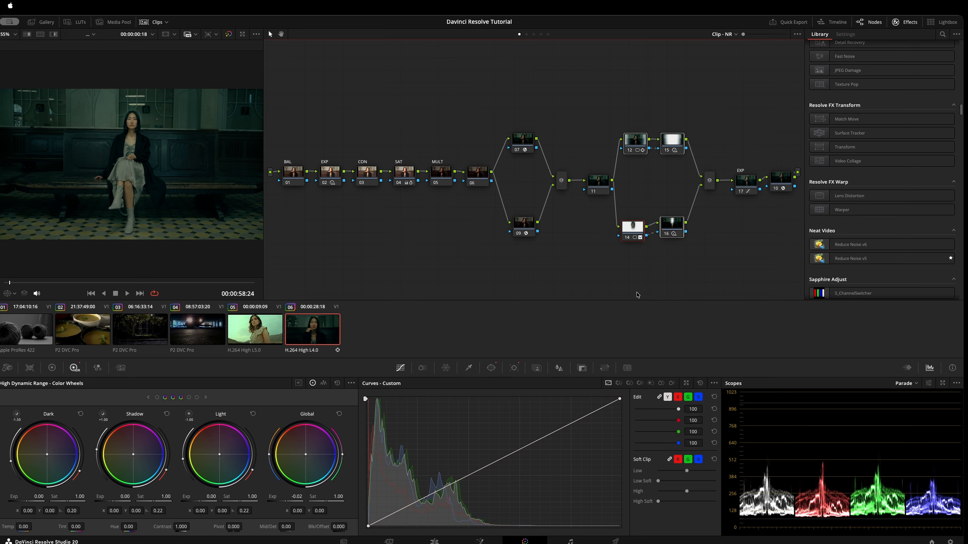
pyautogui.moveTo(435, 110); pyautogui.dragTo(451, 244)
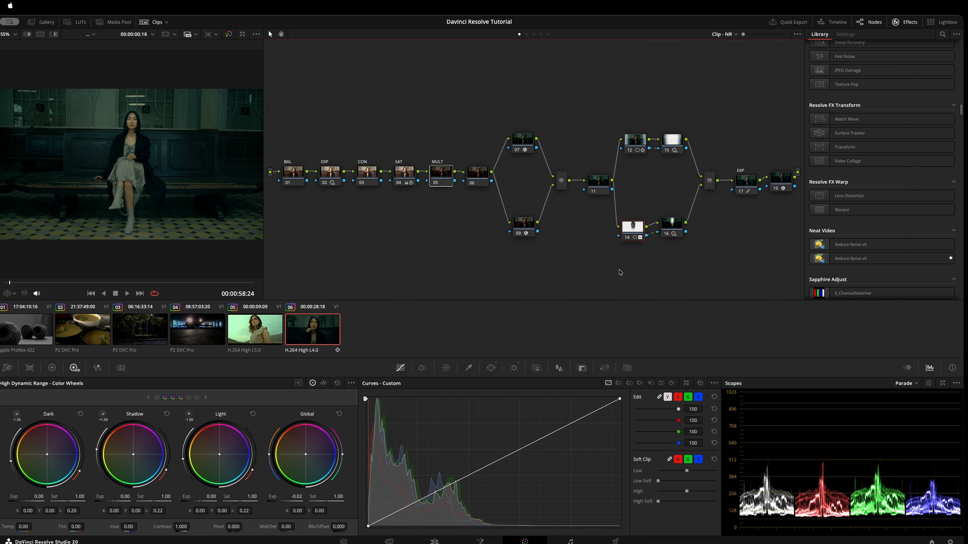
pyautogui.moveTo(777, 121); pyautogui.dragTo(783, 218)
# Label node 10 FILM LOOK and scrub through the whole graded clip
pyautogui.click(787, 180)
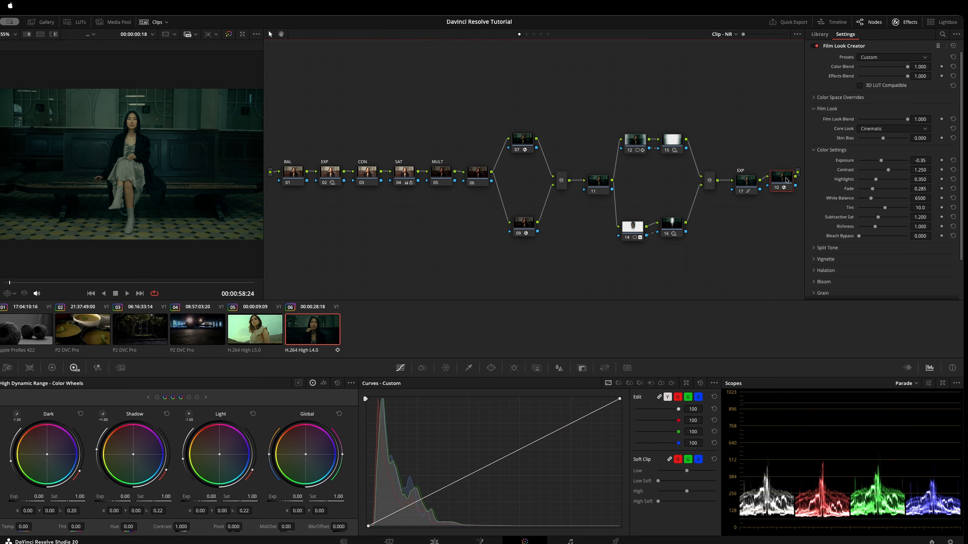
pyautogui.write('FiLM LOOK')
pyautogui.press('Return')
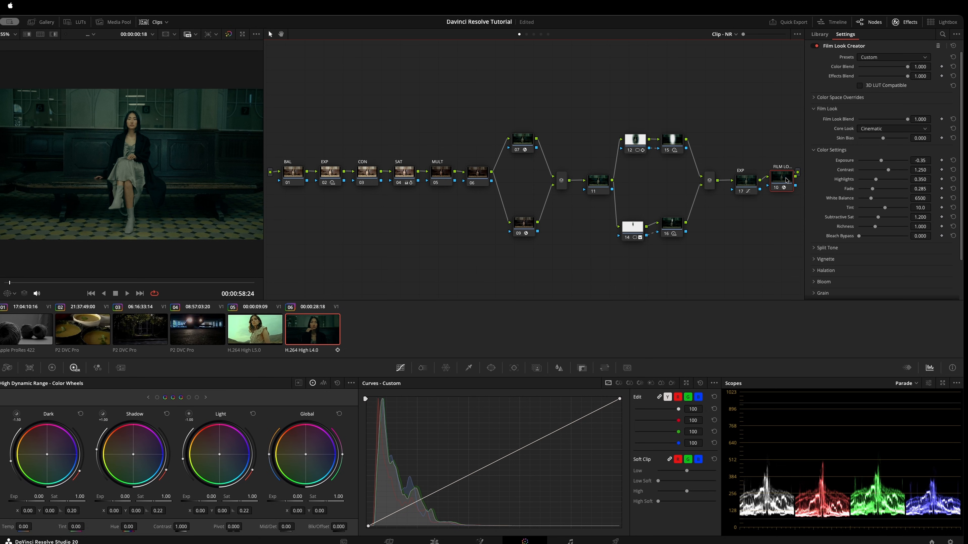
pyautogui.click(210, 282)
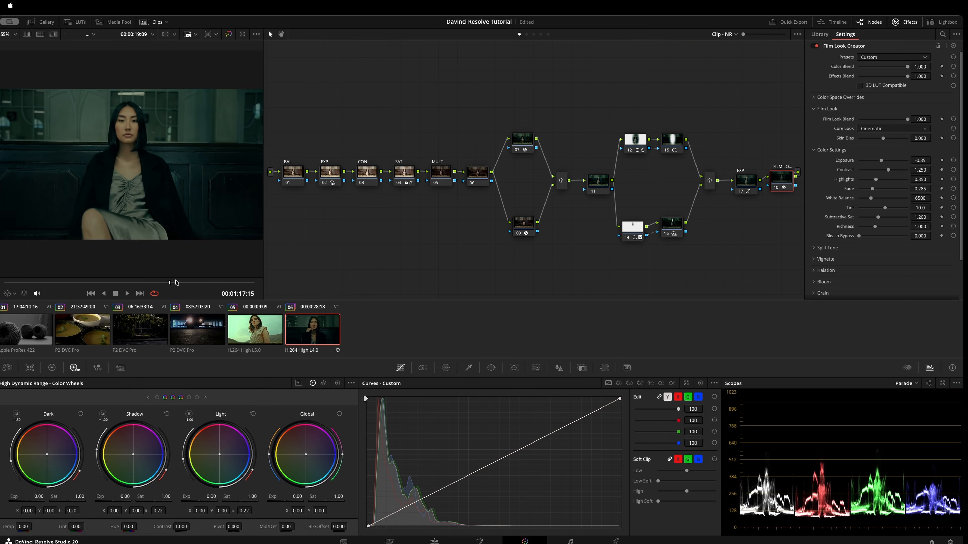
pyautogui.moveTo(209, 280); pyautogui.dragTo(1, 289)
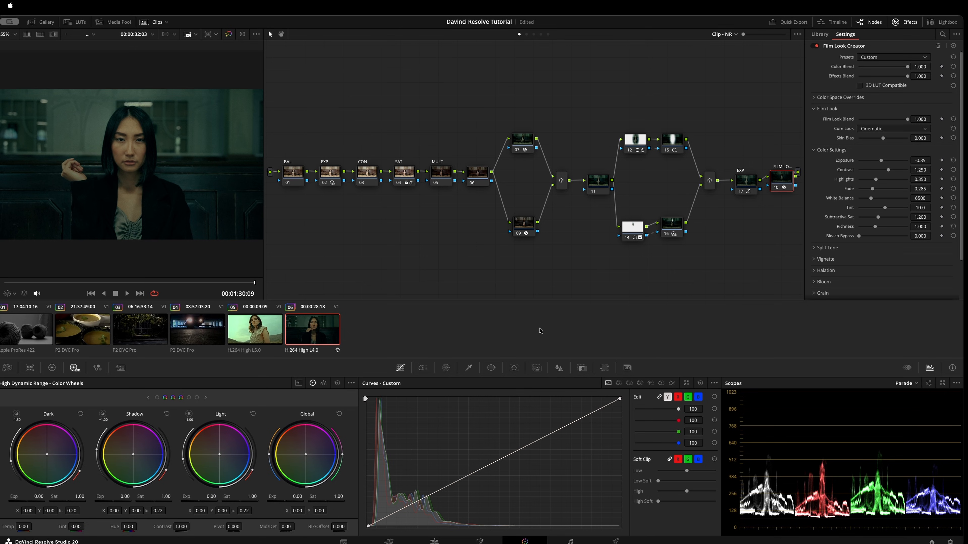
# Move nodes 14, 16 and 09 lower in the node graph to space out the parallel branches
pyautogui.moveTo(636, 182); pyautogui.dragTo(691, 262)
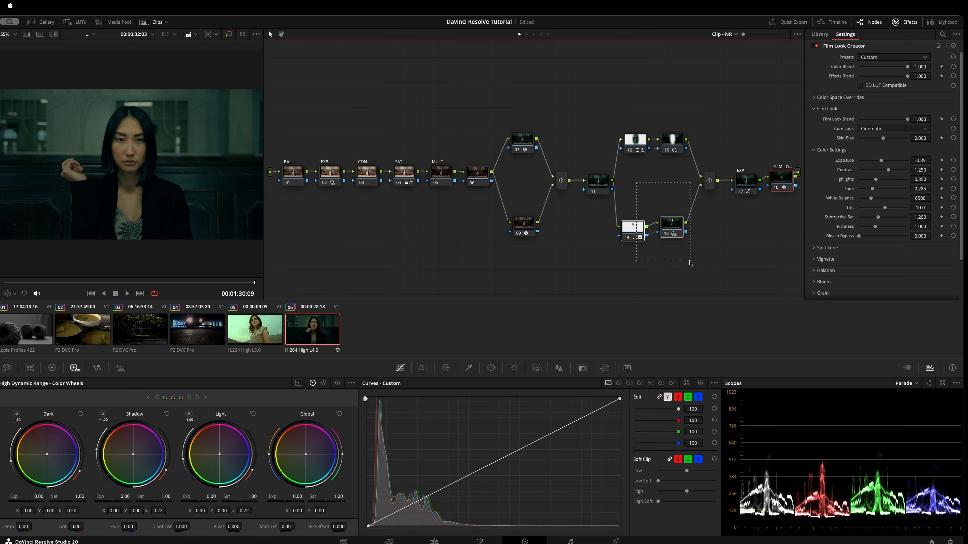
pyautogui.moveTo(672, 224); pyautogui.dragTo(675, 245)
pyautogui.click(671, 275)
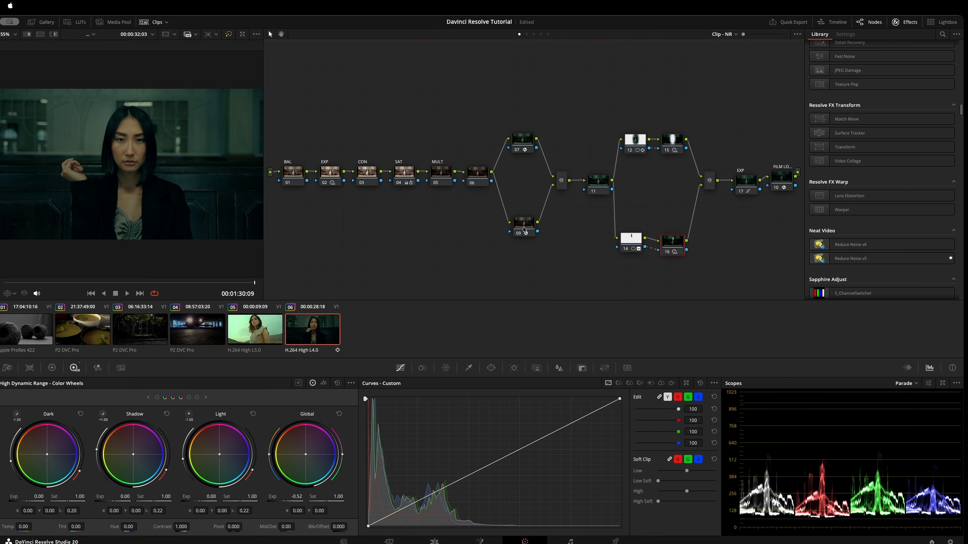
pyautogui.moveTo(526, 228); pyautogui.dragTo(516, 246)
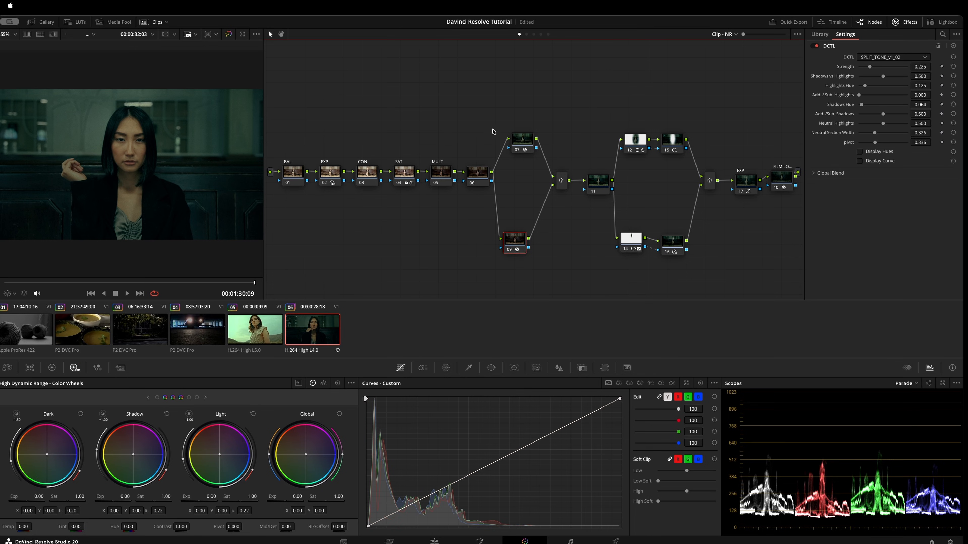
pyautogui.click(529, 138)
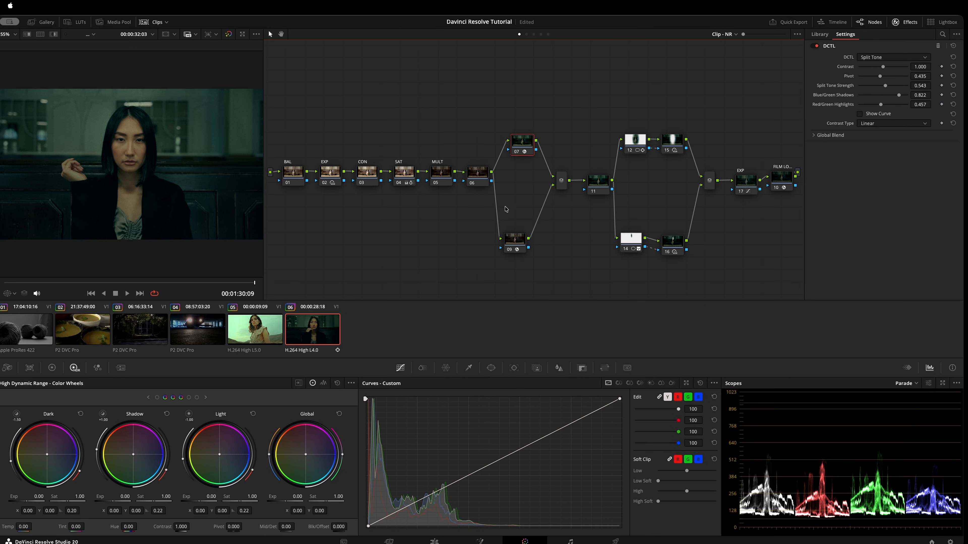
pyautogui.moveTo(523, 145); pyautogui.dragTo(523, 143)
pyautogui.moveTo(512, 247); pyautogui.dragTo(518, 251)
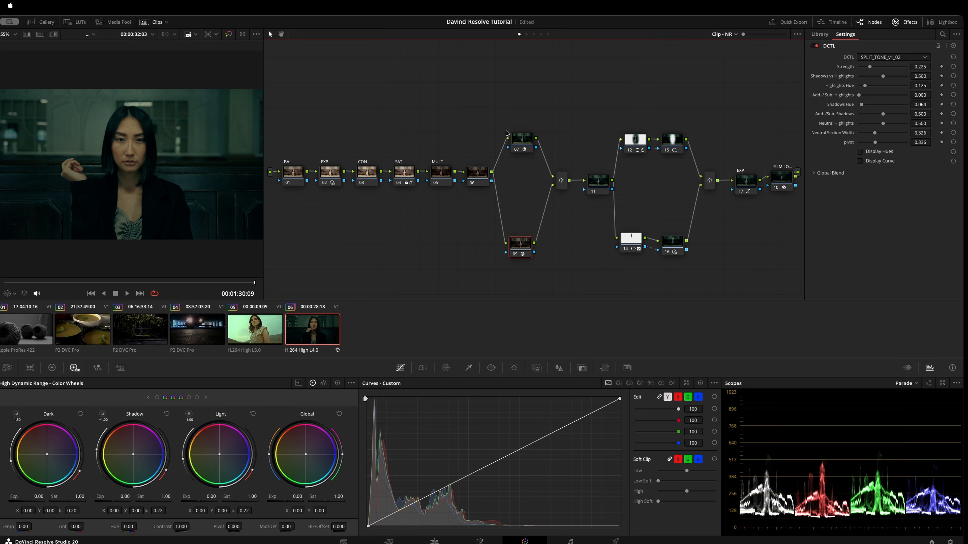
# Examine the split-tone DCTL settings of node 07 and node 09
pyautogui.click(518, 140)
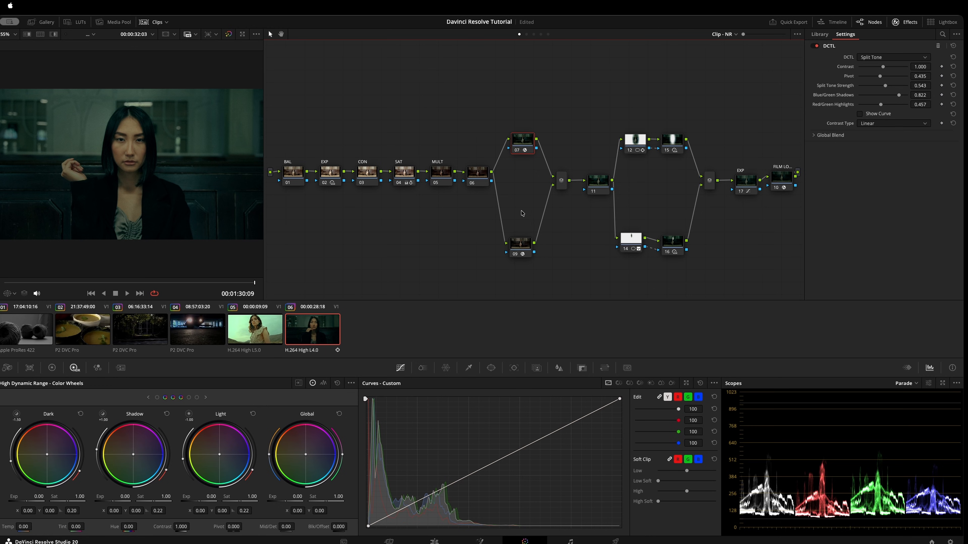
pyautogui.click(522, 240)
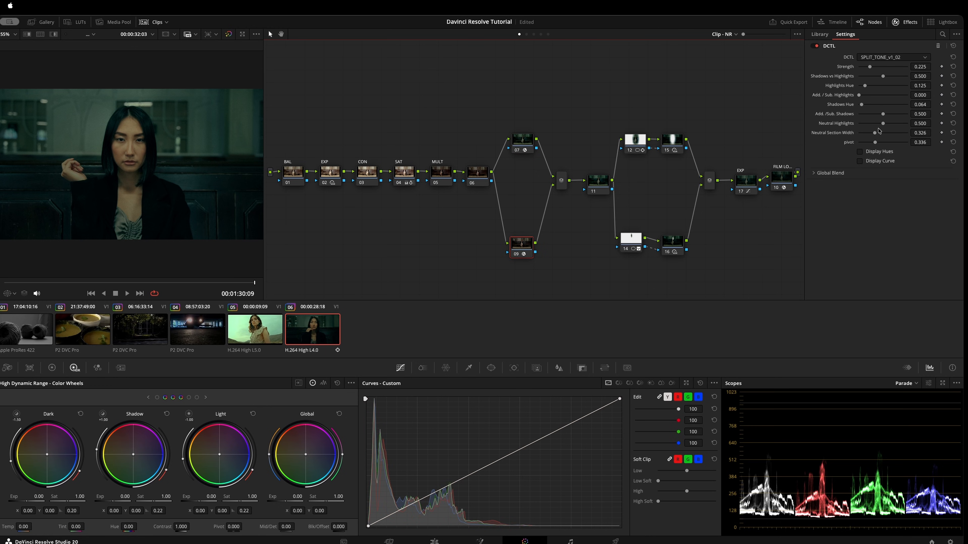